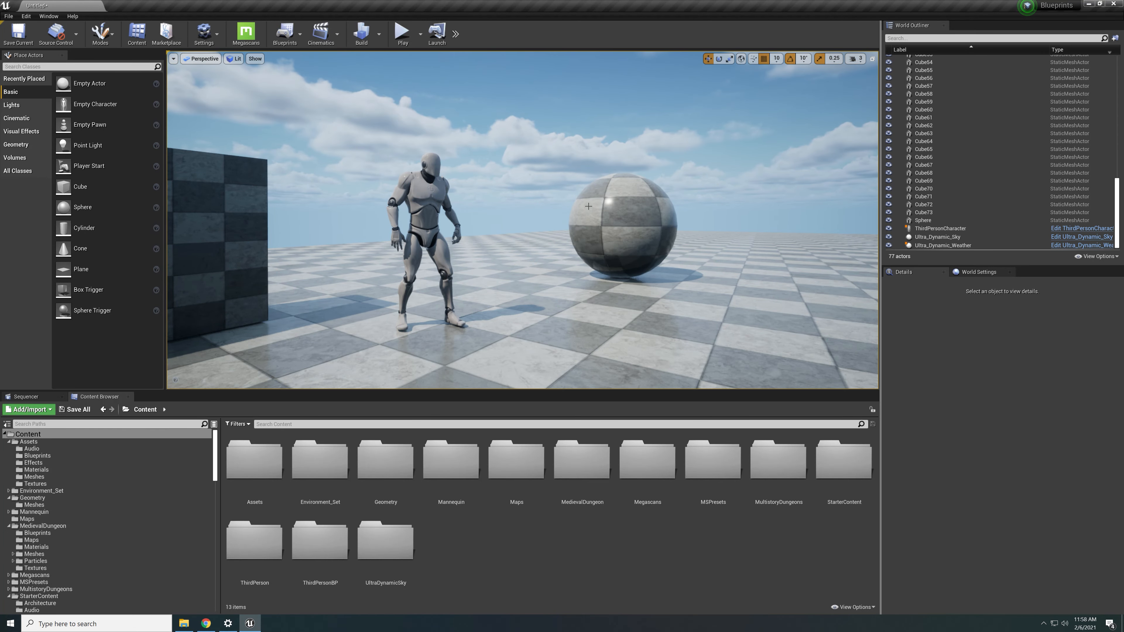
right_drag(476, 194, 420, 239)
click(620, 283)
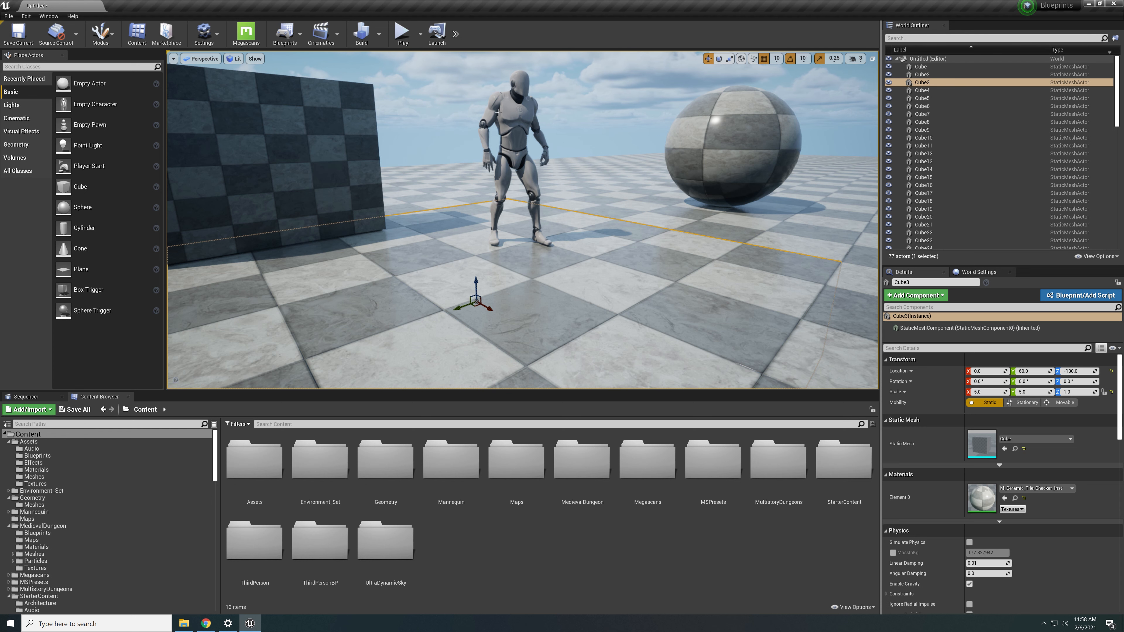
right_drag(594, 189, 575, 150)
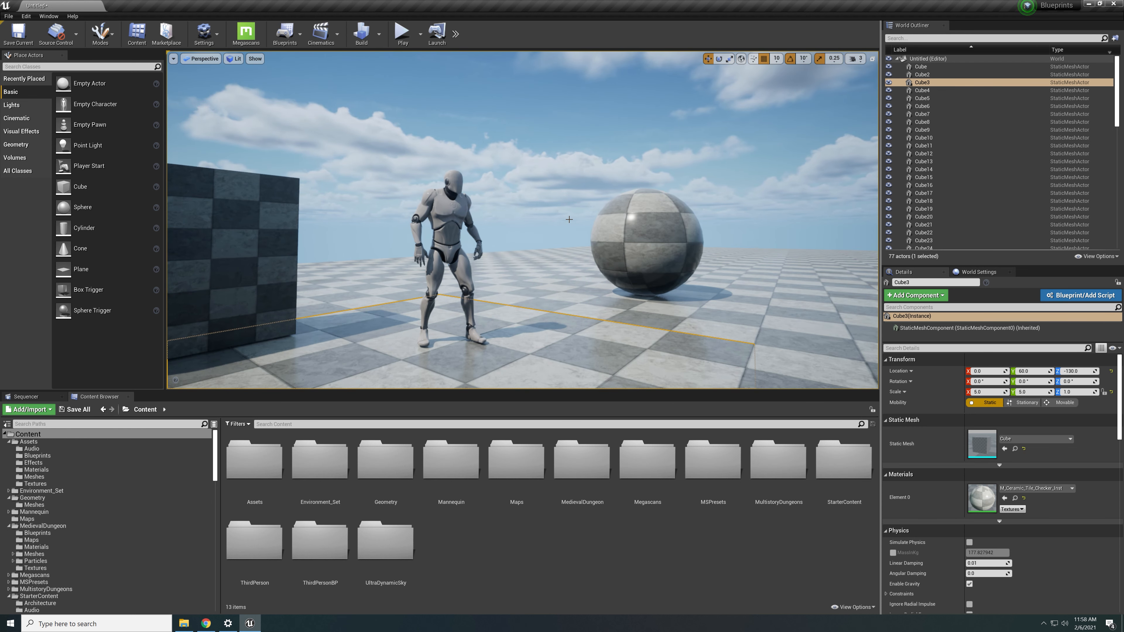
click(569, 242)
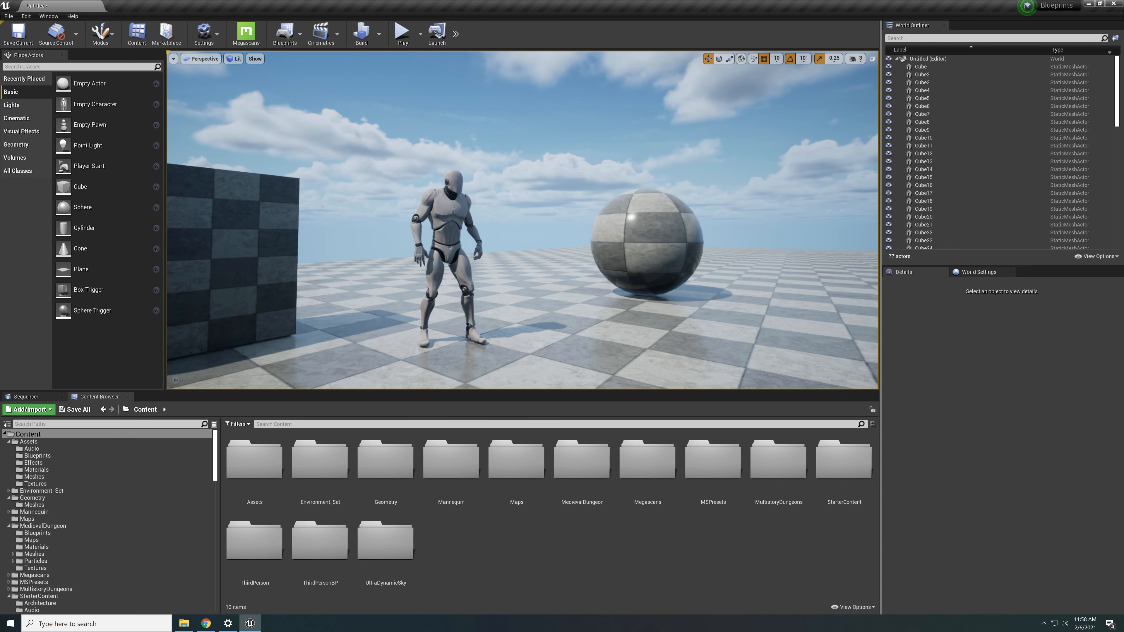
scroll(550, 319, up, 2)
drag(610, 266, 609, 266)
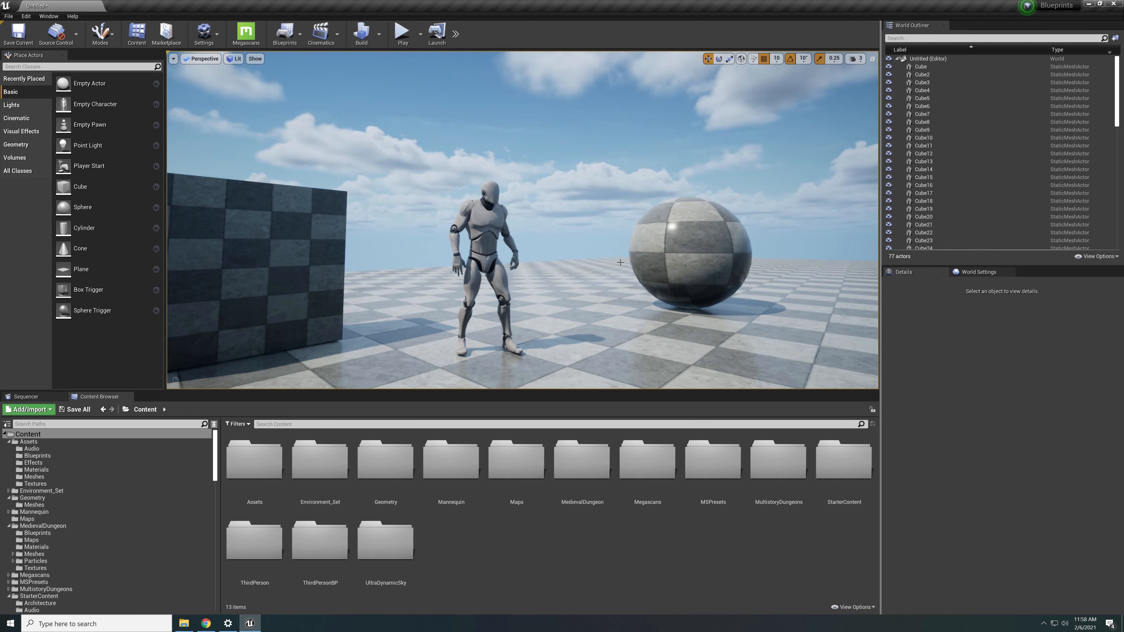
- Apply the Light Rain weather preset to the Ultra_Dynamic_Weather actor and inspect its effect on the sky, floor and sphere
scroll(967, 181, down, 15)
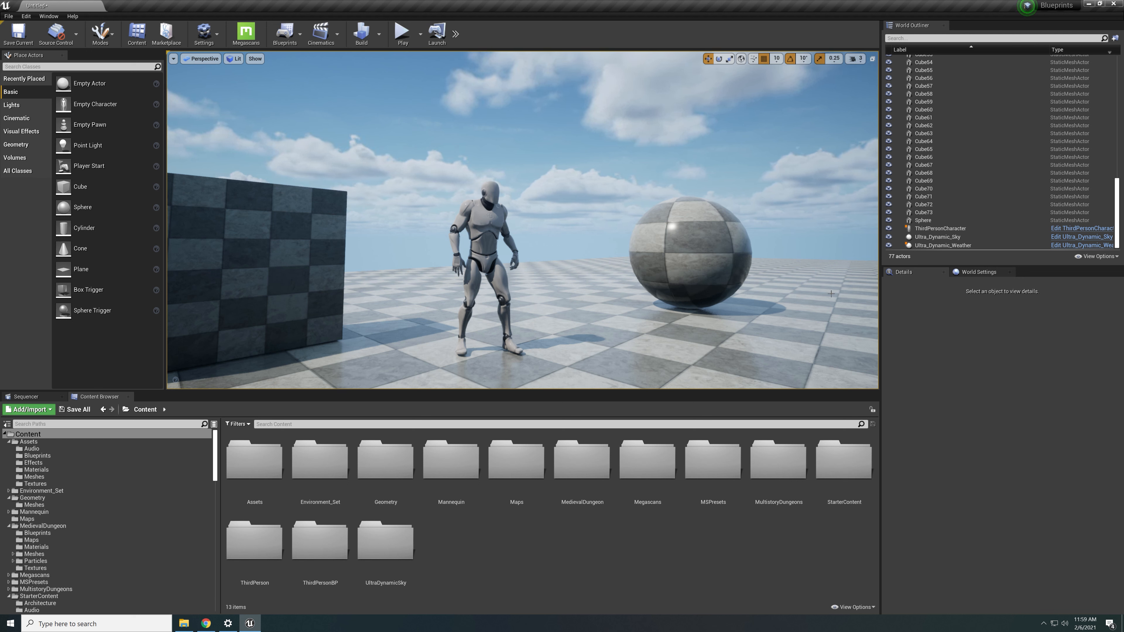
click(942, 245)
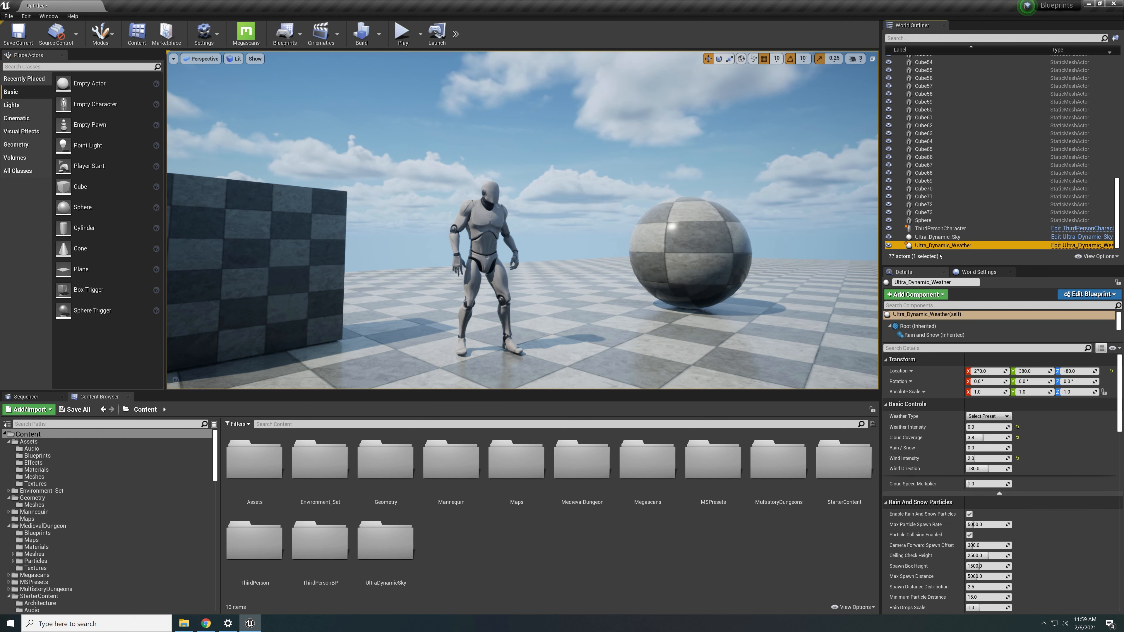
click(988, 416)
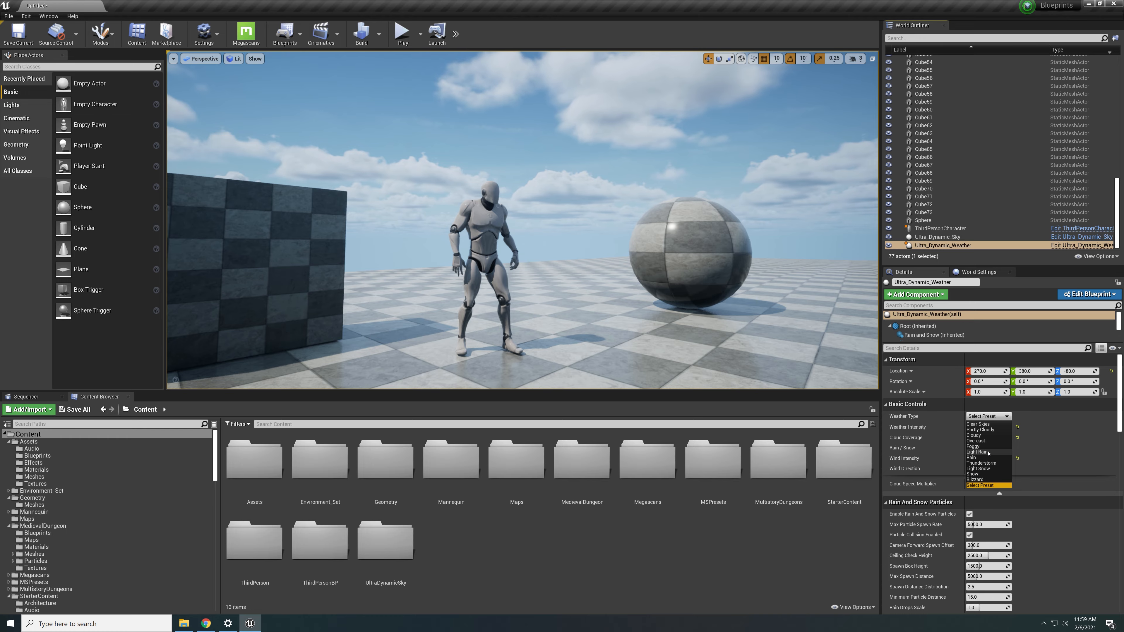
click(988, 452)
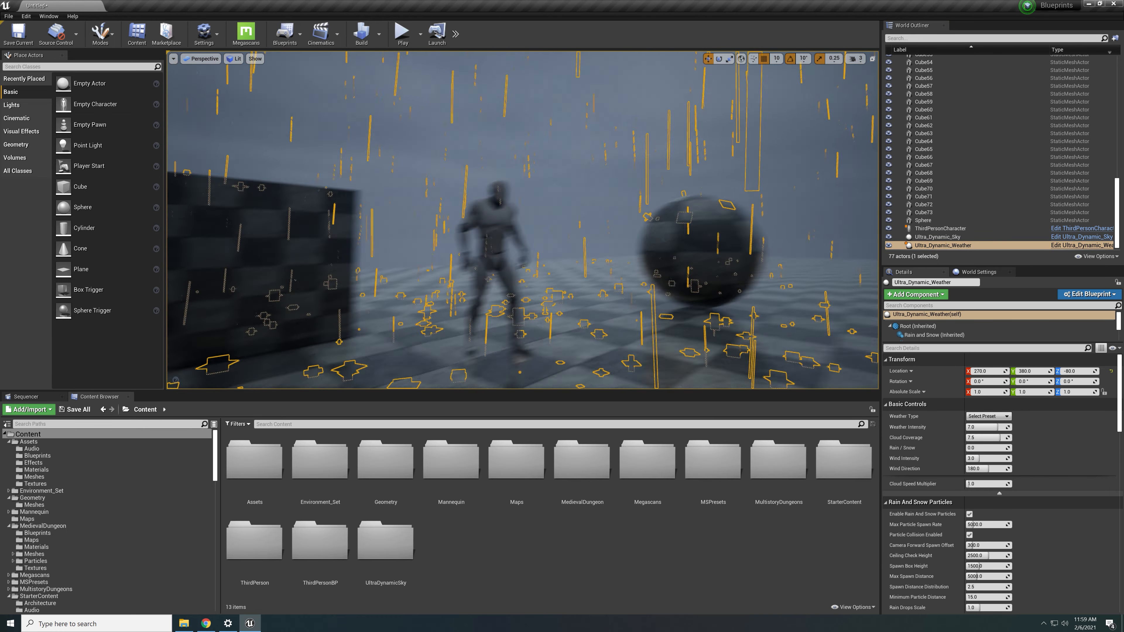
key(Escape)
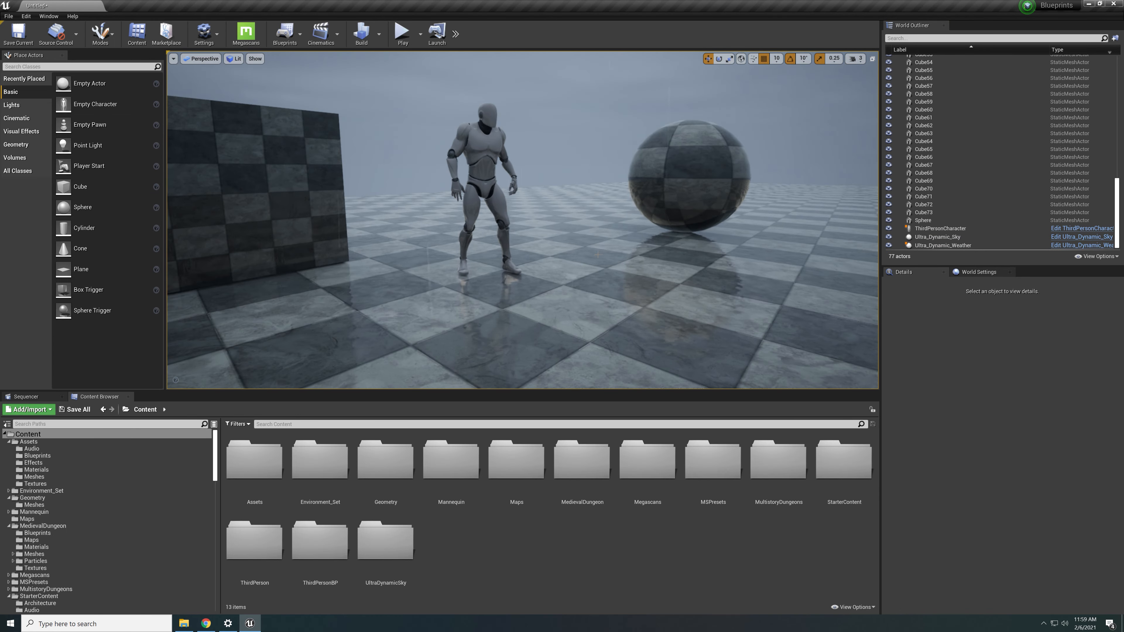
right_drag(597, 255, 553, 231)
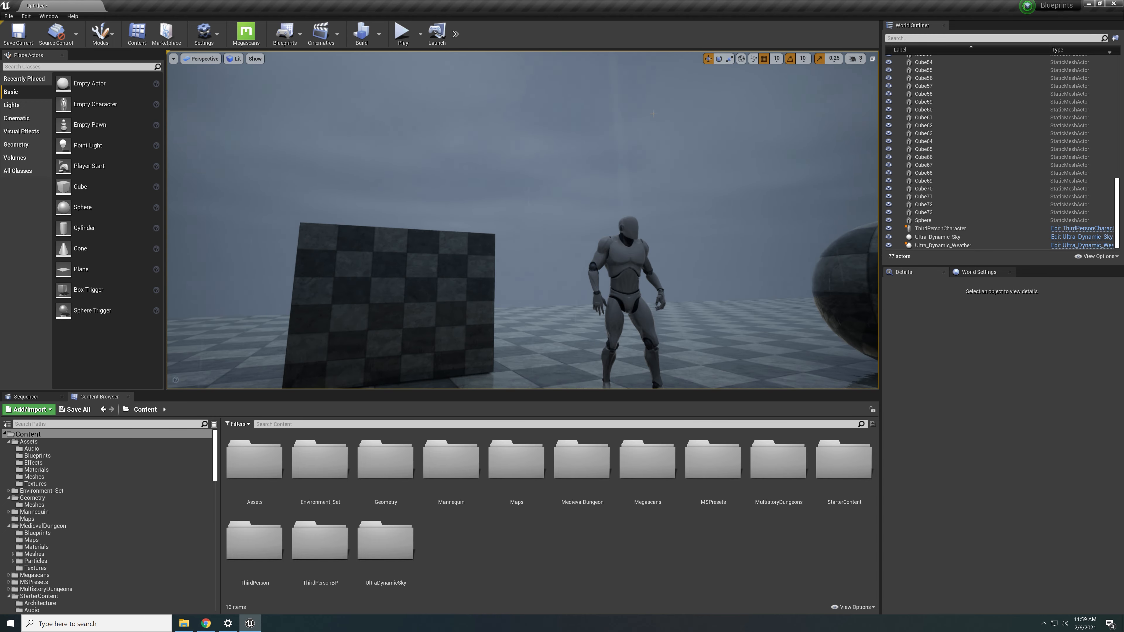
right_drag(652, 114, 549, 217)
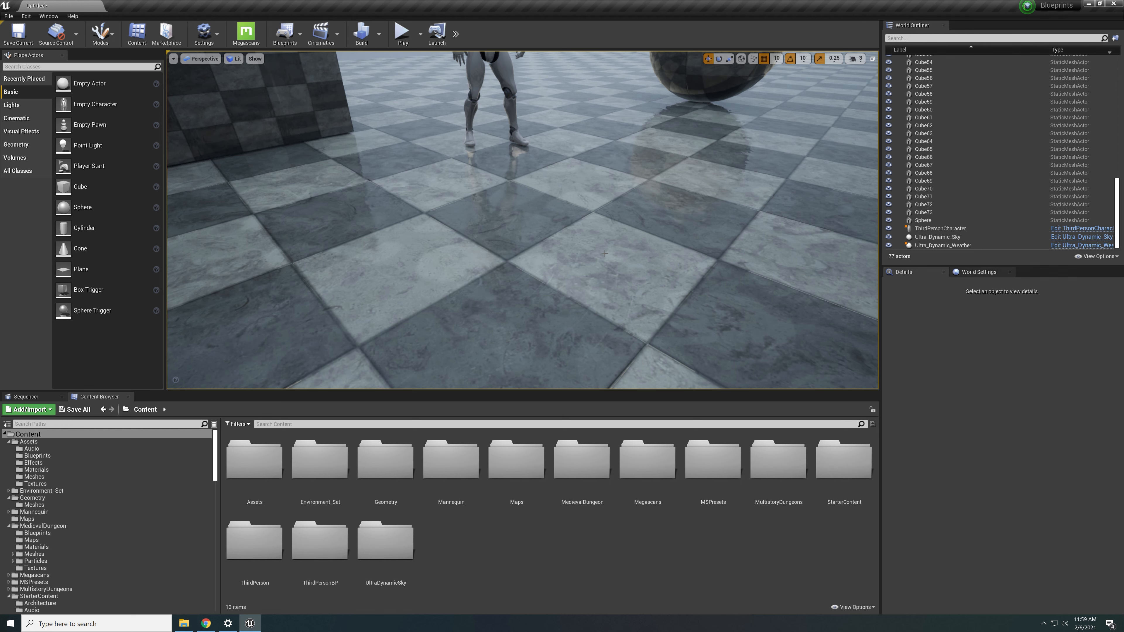
right_drag(595, 256, 606, 208)
scroll(582, 258, up, 10)
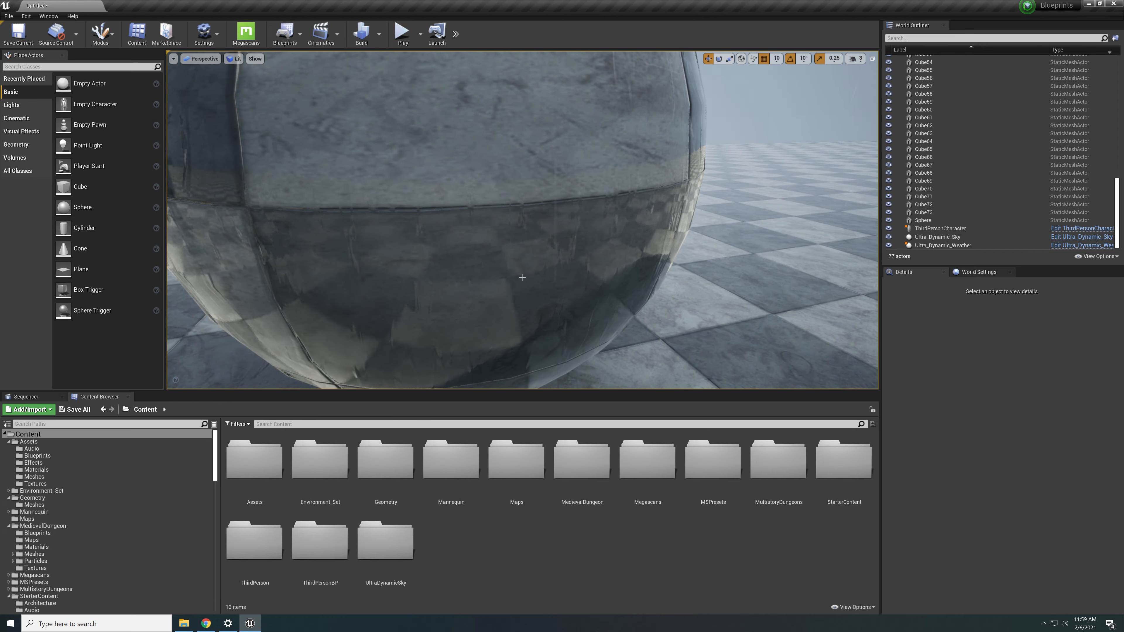
right_drag(582, 257, 617, 185)
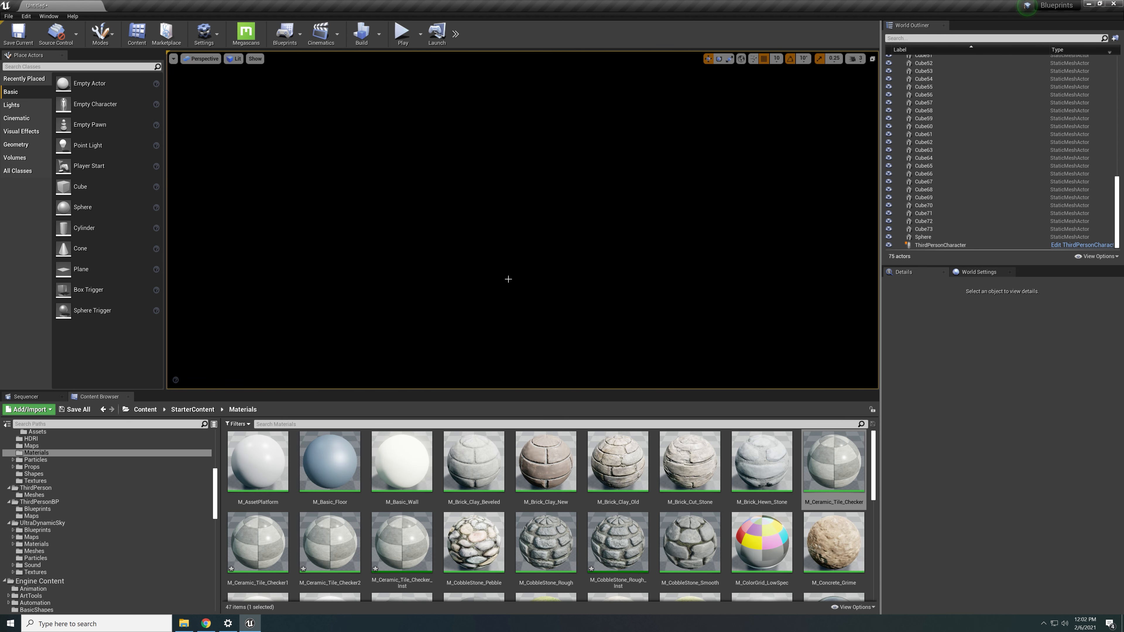
- Place the Ultra_Dynamic_Sky blueprint from the UltraDynamicSky Blueprints folder on the level floor near the mannequin
click(146, 409)
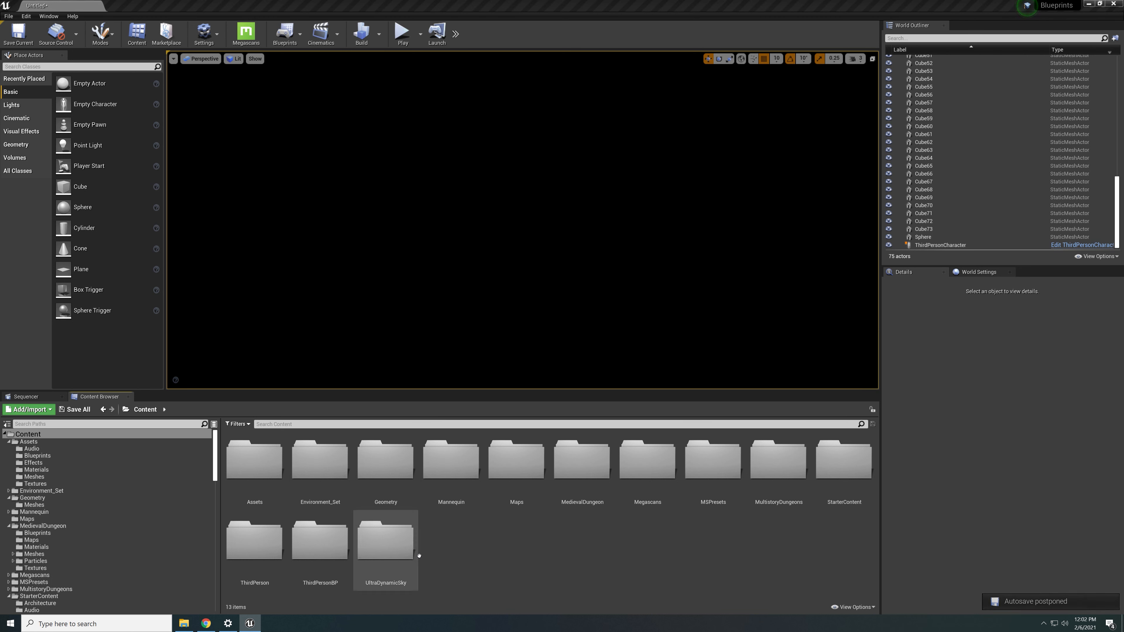
double_click(388, 544)
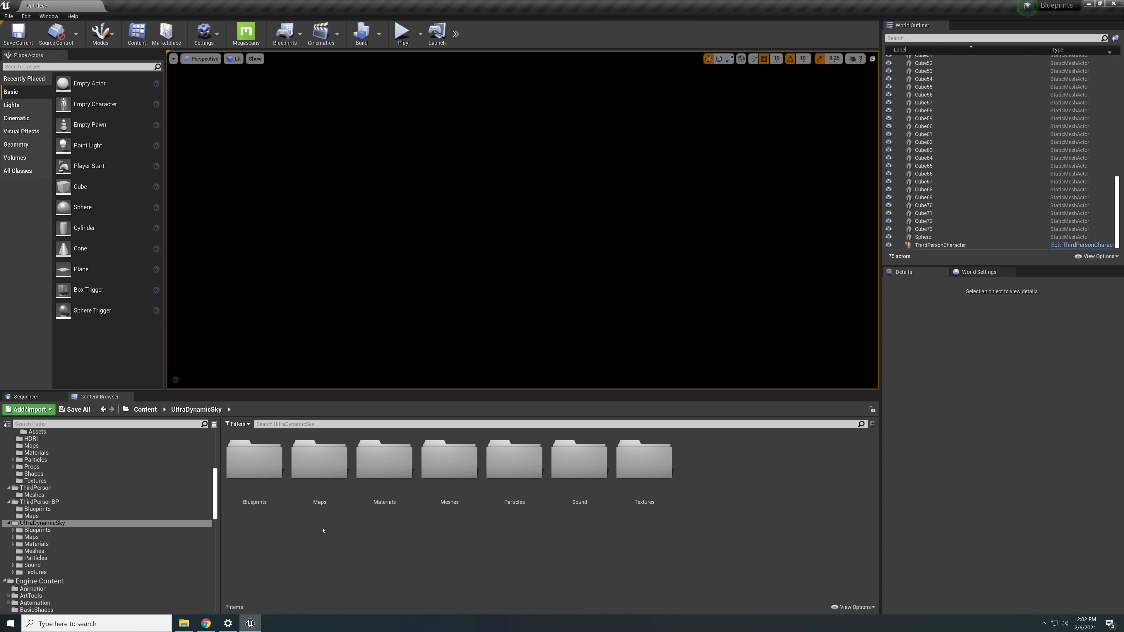
double_click(254, 463)
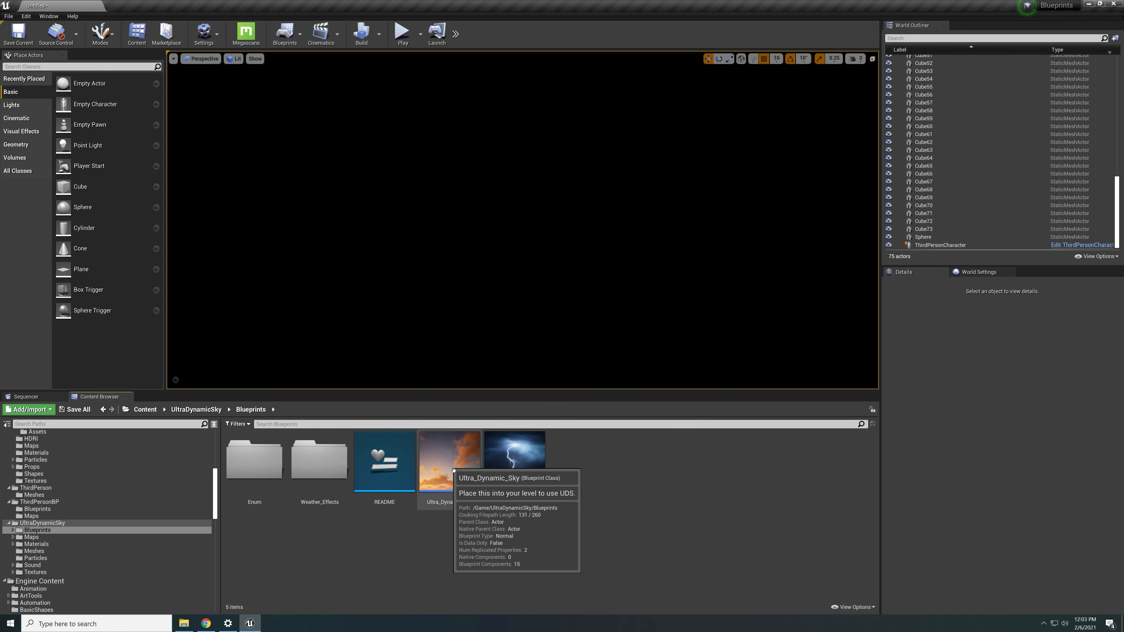
drag(454, 470, 555, 308)
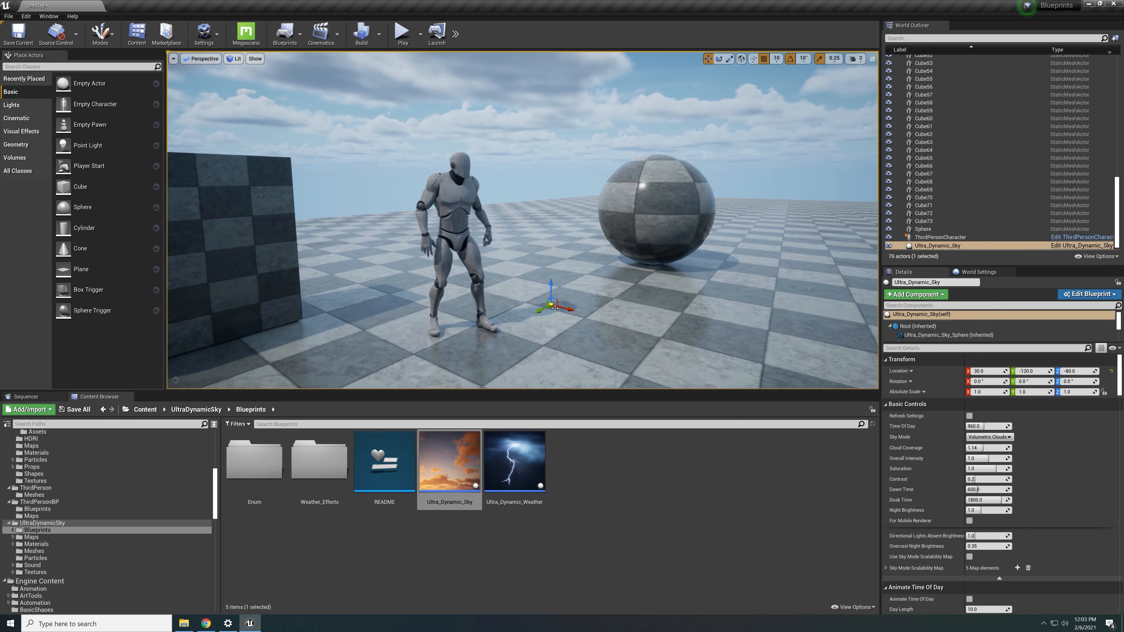
- Examine the new sky's clouds and the lighting on the mannequin, wall and sphere from several angles
right_drag(555, 309, 581, 243)
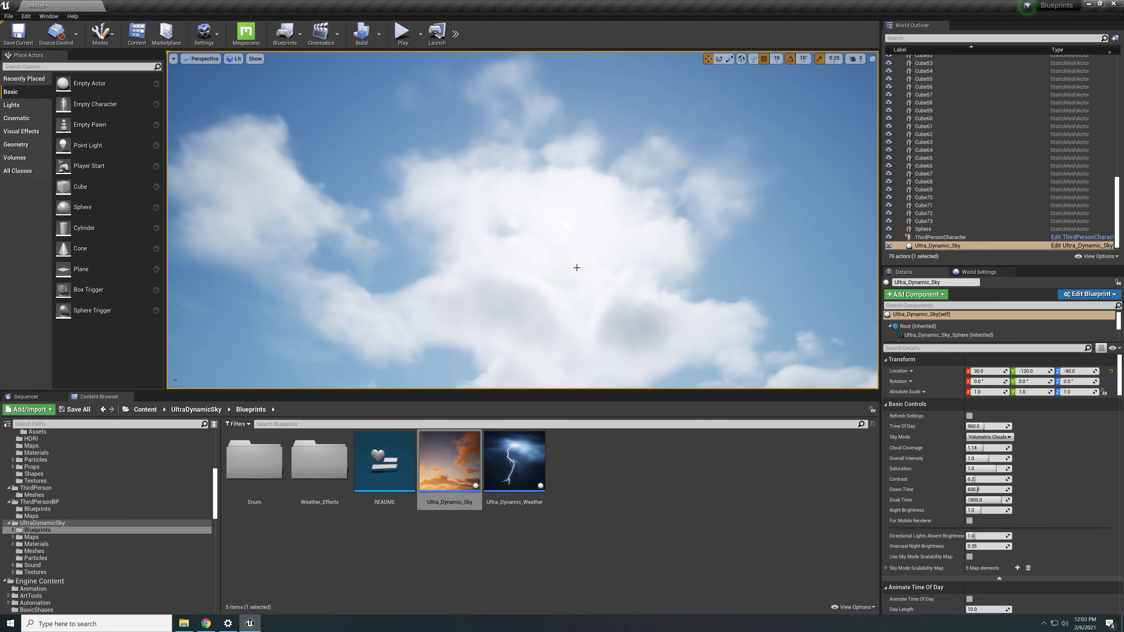
right_drag(582, 244, 416, 283)
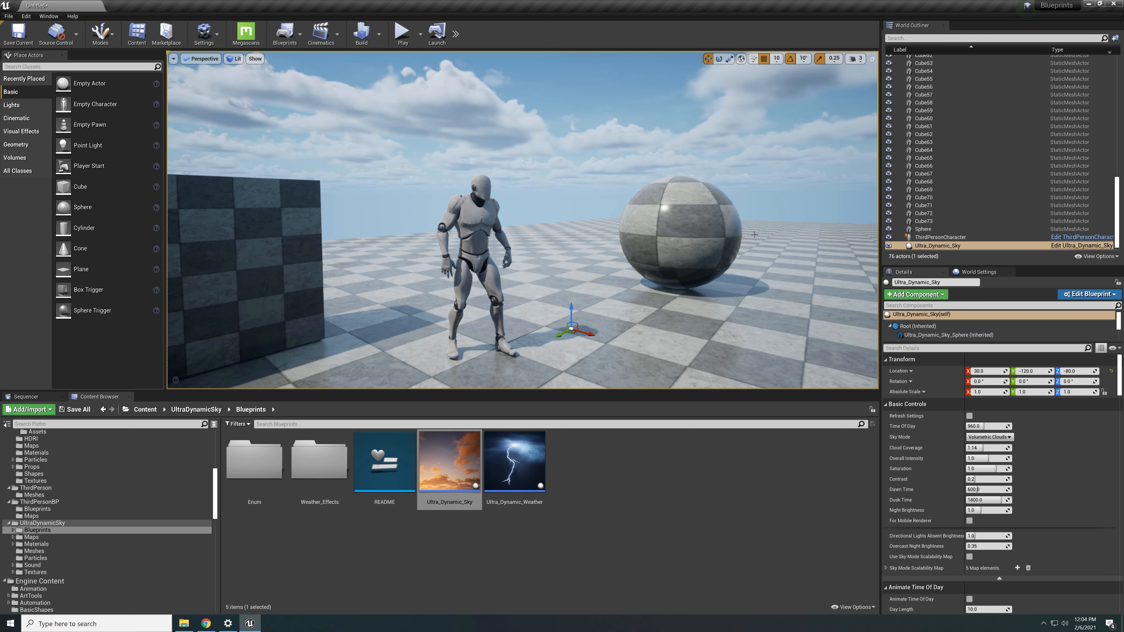
right_drag(668, 228, 668, 197)
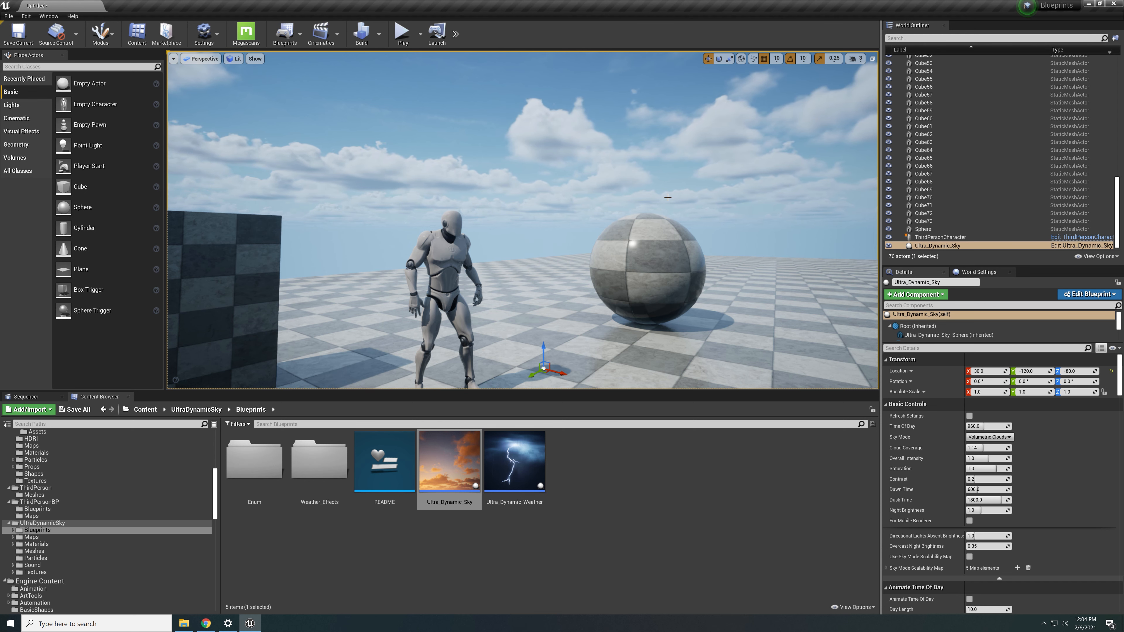
right_drag(667, 197, 667, 146)
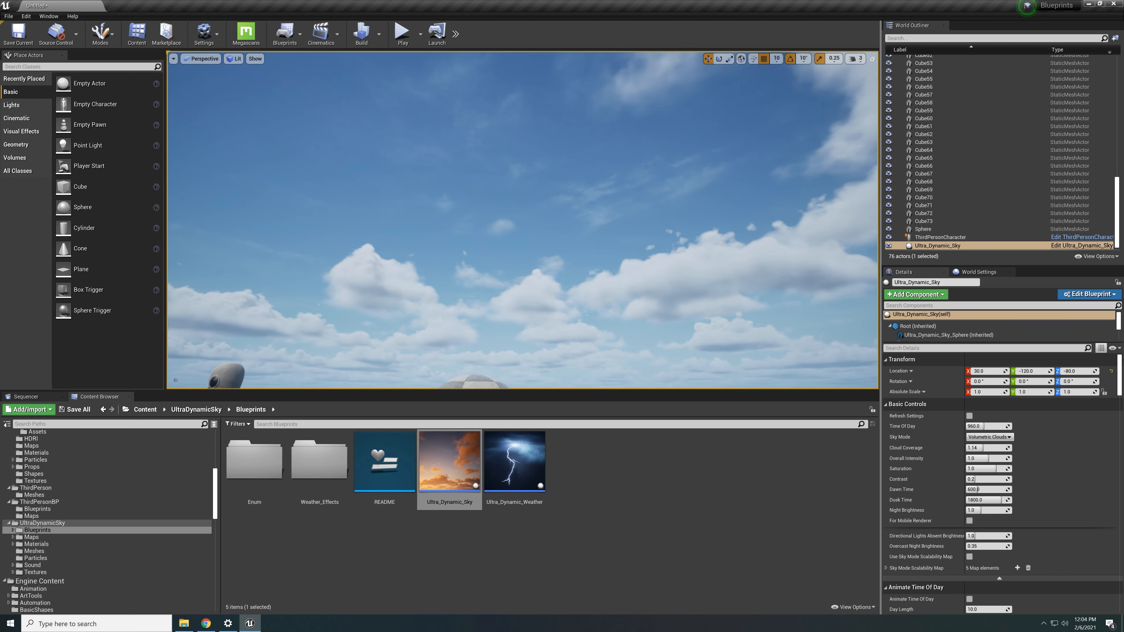
right_drag(594, 136, 680, 235)
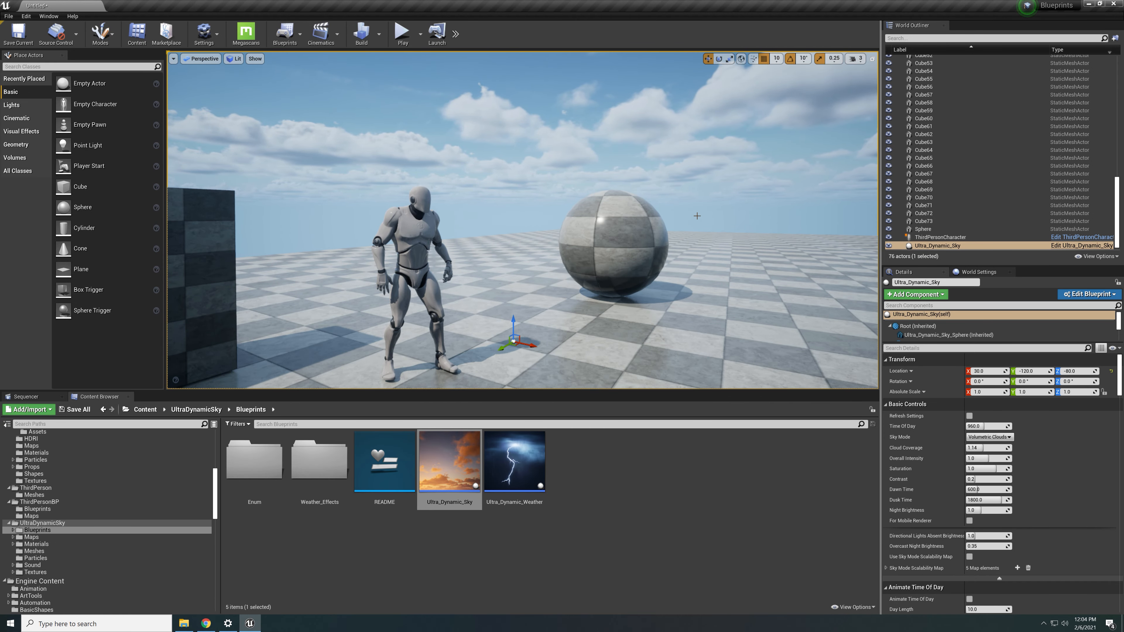
right_drag(697, 216, 620, 173)
right_drag(744, 278, 756, 332)
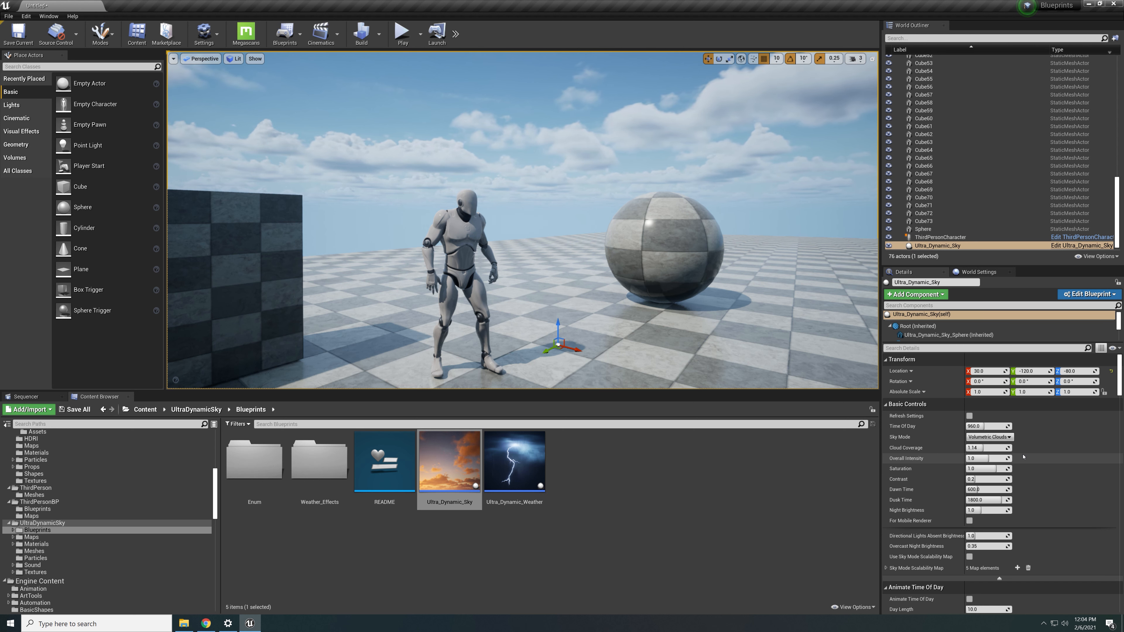
- Try a Time Of Day of about 717 on the Ultra_Dynamic_Sky actor, raise it to about 1257, and check the sun and scene lighting
scroll(947, 416, down, 2)
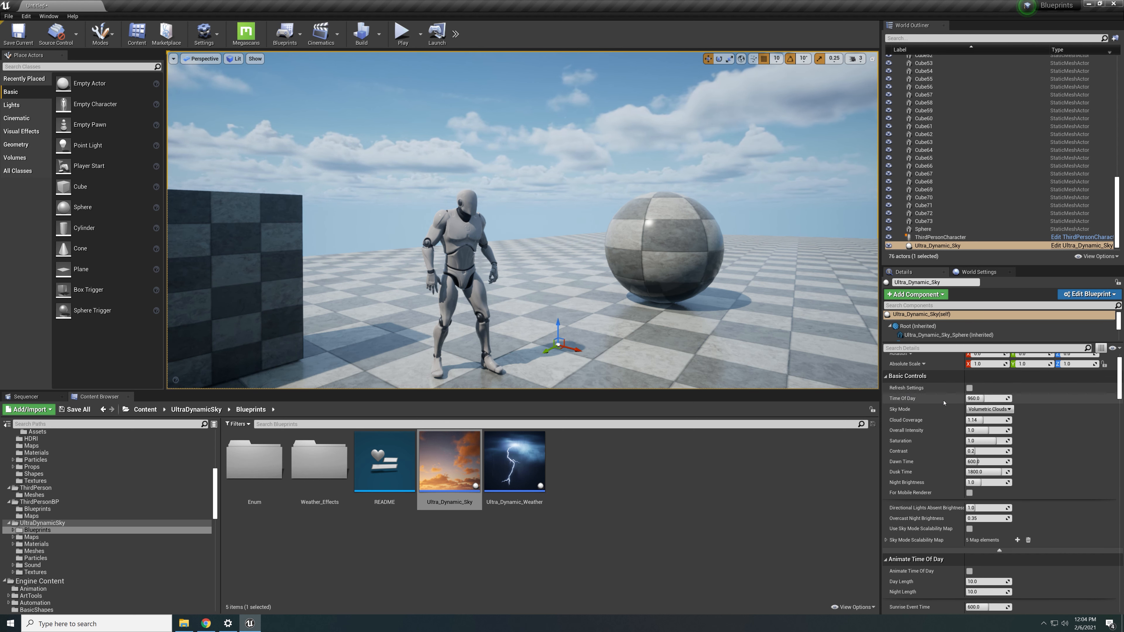
right_drag(674, 287, 674, 286)
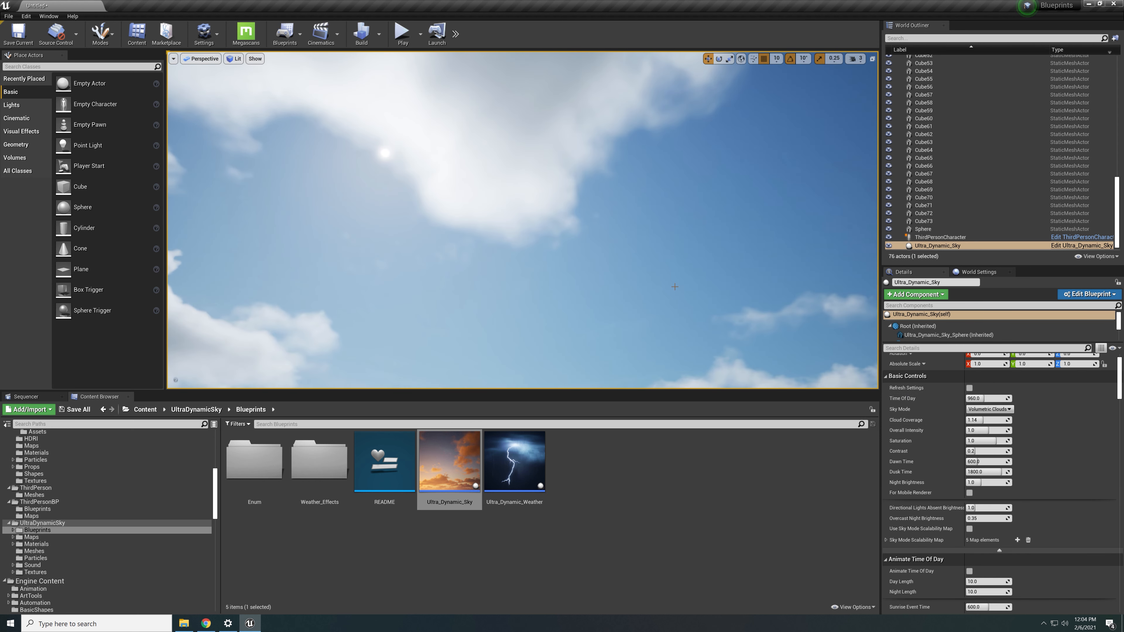
drag(980, 398, 978, 398)
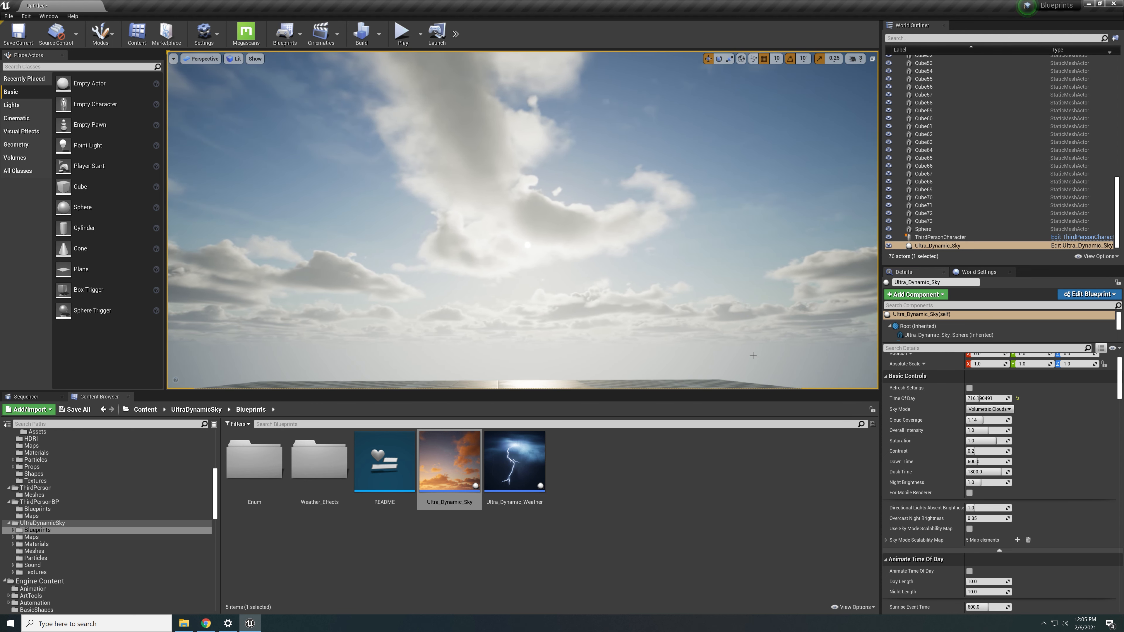
drag(979, 398, 999, 399)
right_drag(664, 248, 690, 191)
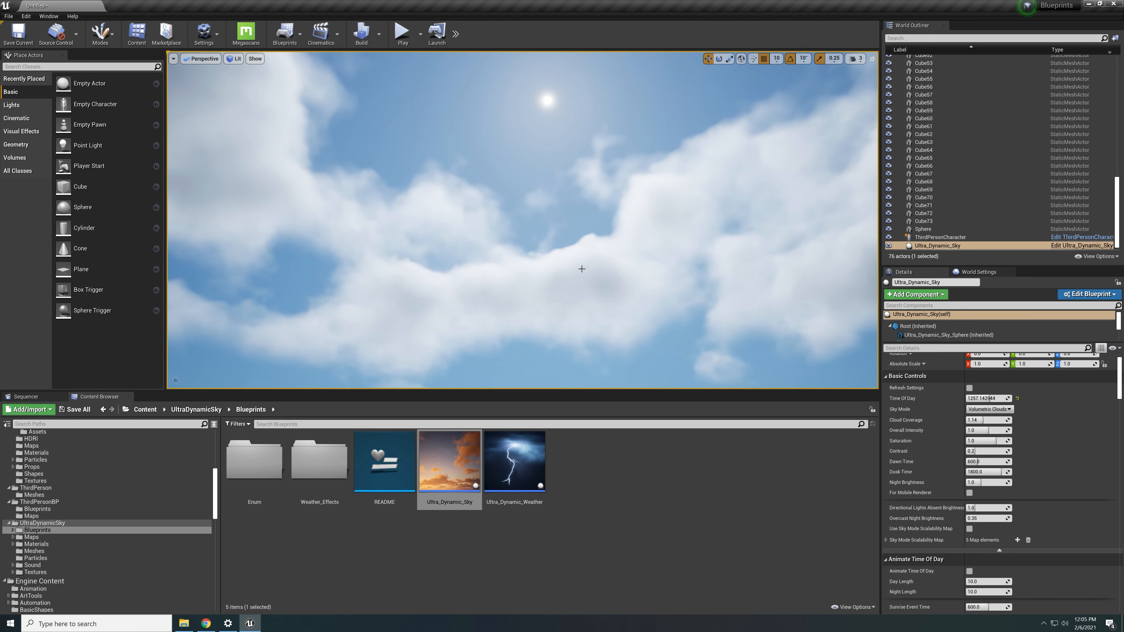
right_drag(583, 277, 620, 398)
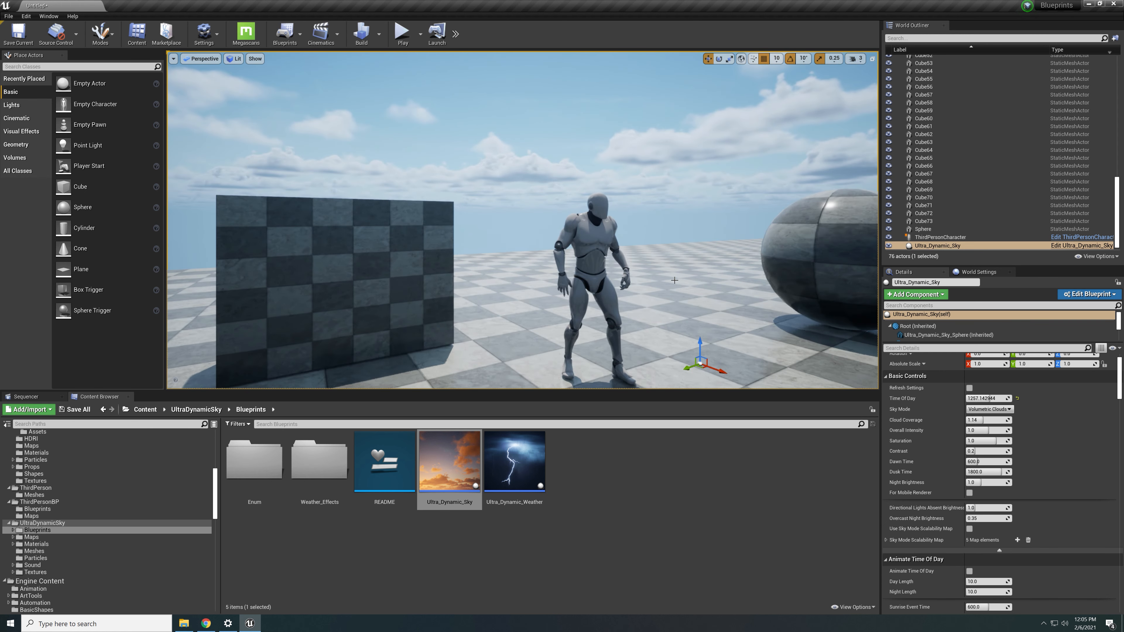
- Set the Sky Mode of the Ultra_Dynamic_Sky actor to Static Clouds and look over the sky
click(1008, 409)
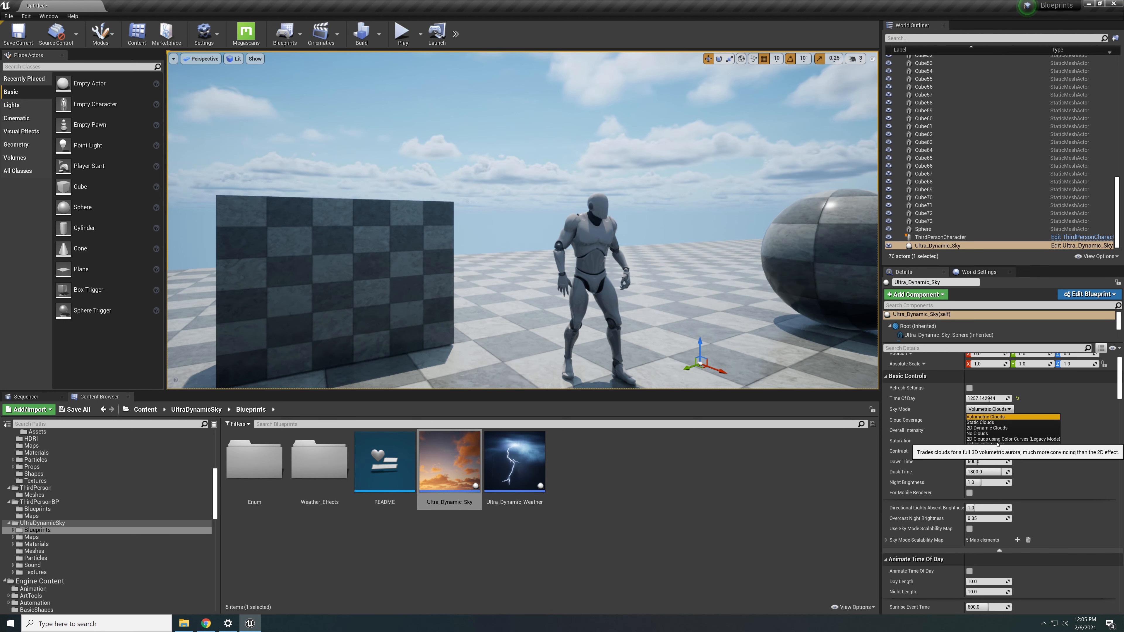
click(992, 422)
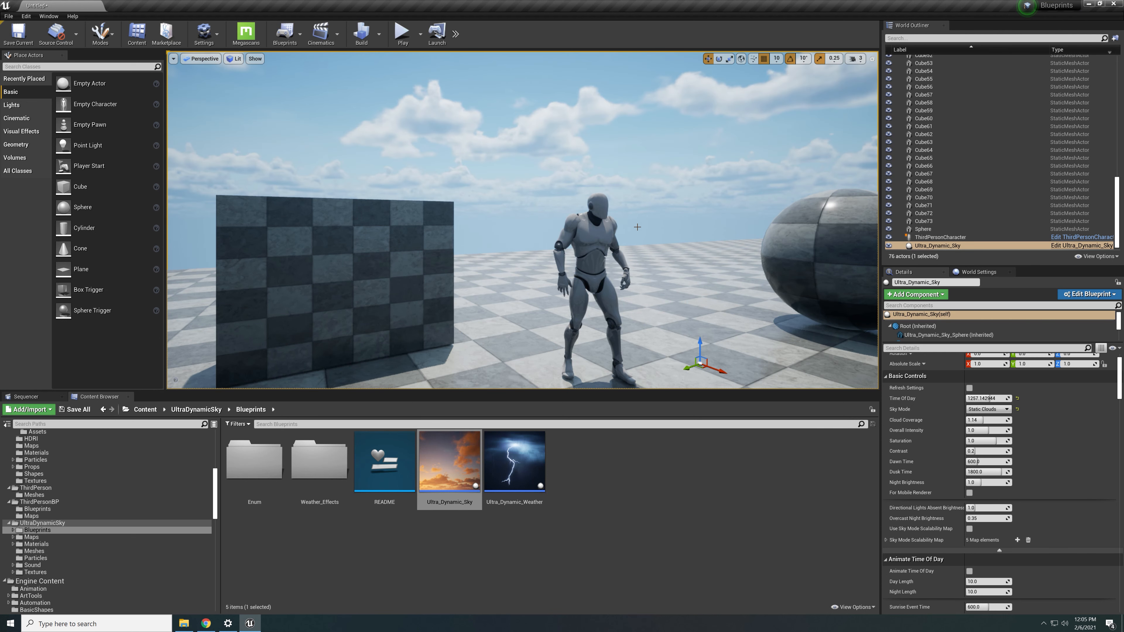
right_drag(637, 225, 652, 223)
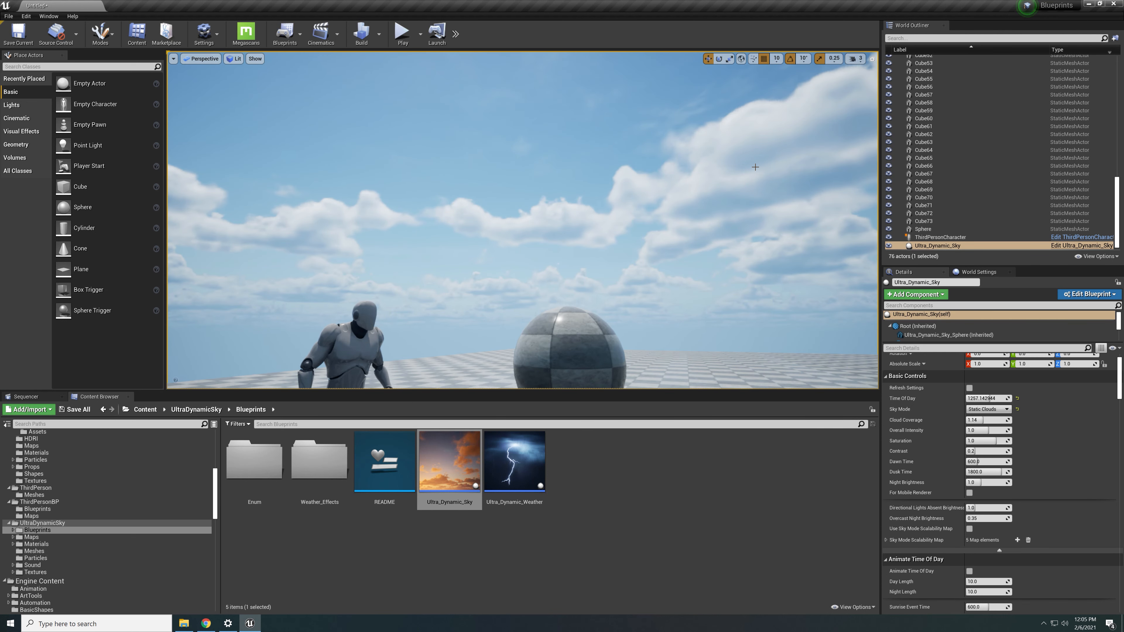
right_drag(755, 167, 742, 177)
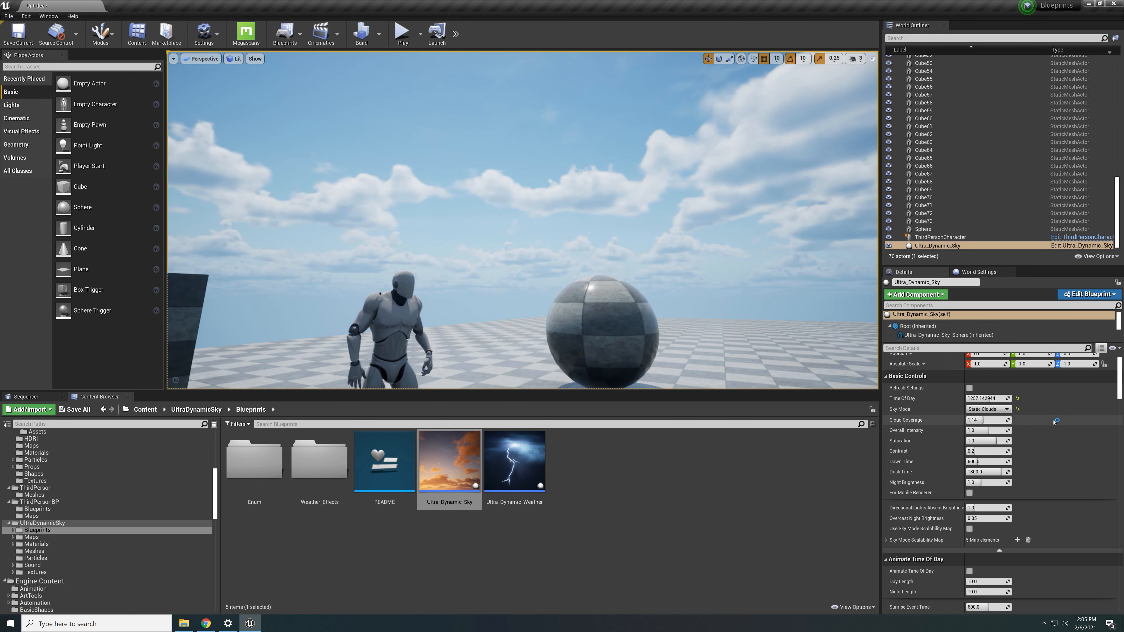
- Set the Sky Mode to 2D Dynamic Clouds and inspect the clouds above the scene
click(998, 410)
click(987, 428)
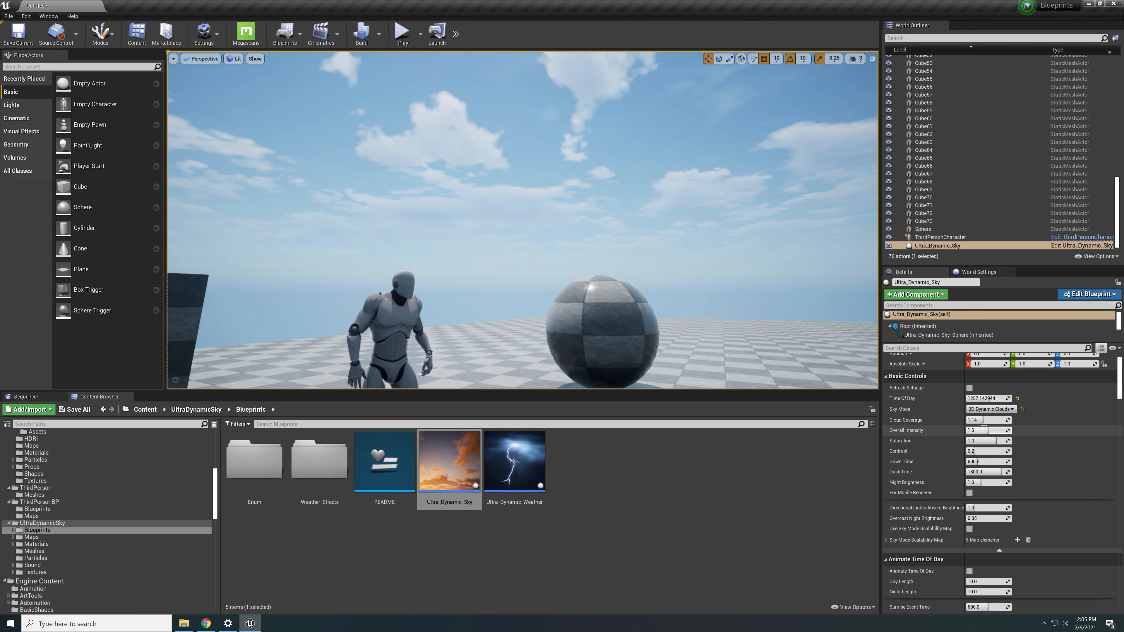
right_drag(531, 221, 514, 220)
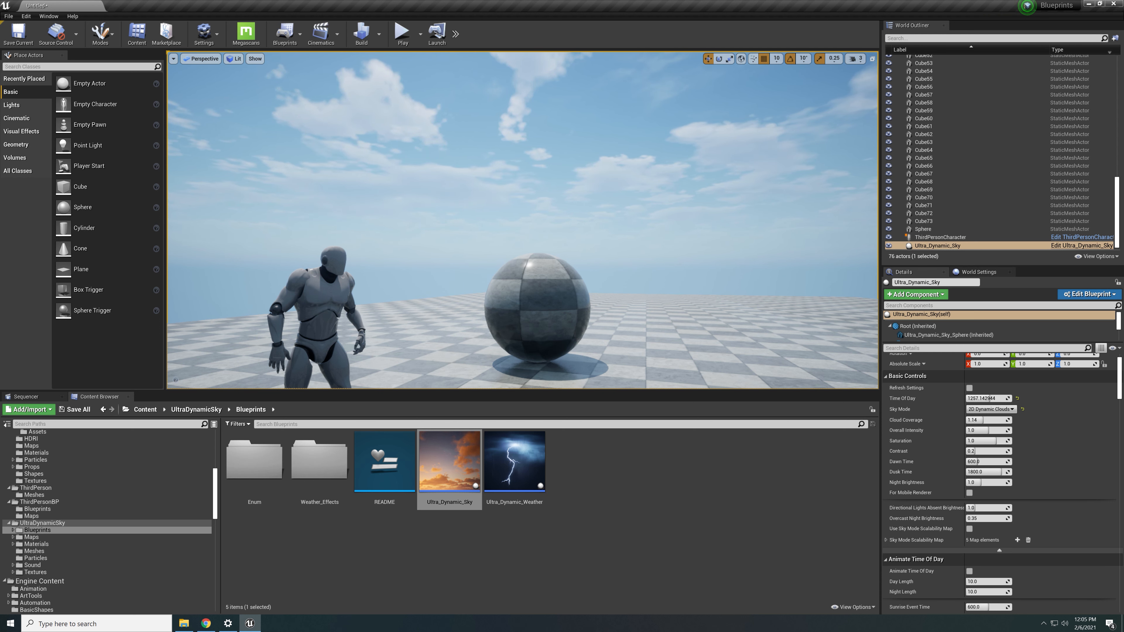
right_drag(686, 275, 674, 245)
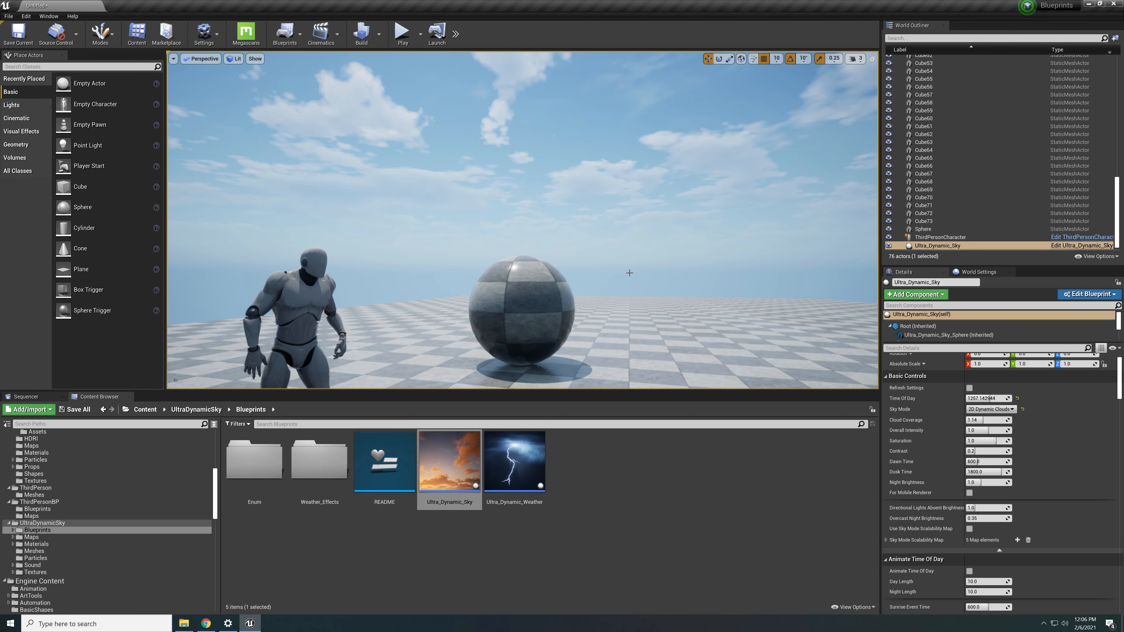
- Set the Sky Mode of the Ultra_Dynamic_Sky actor to Volumetric Clouds and look over the sky
right_drag(634, 278, 634, 288)
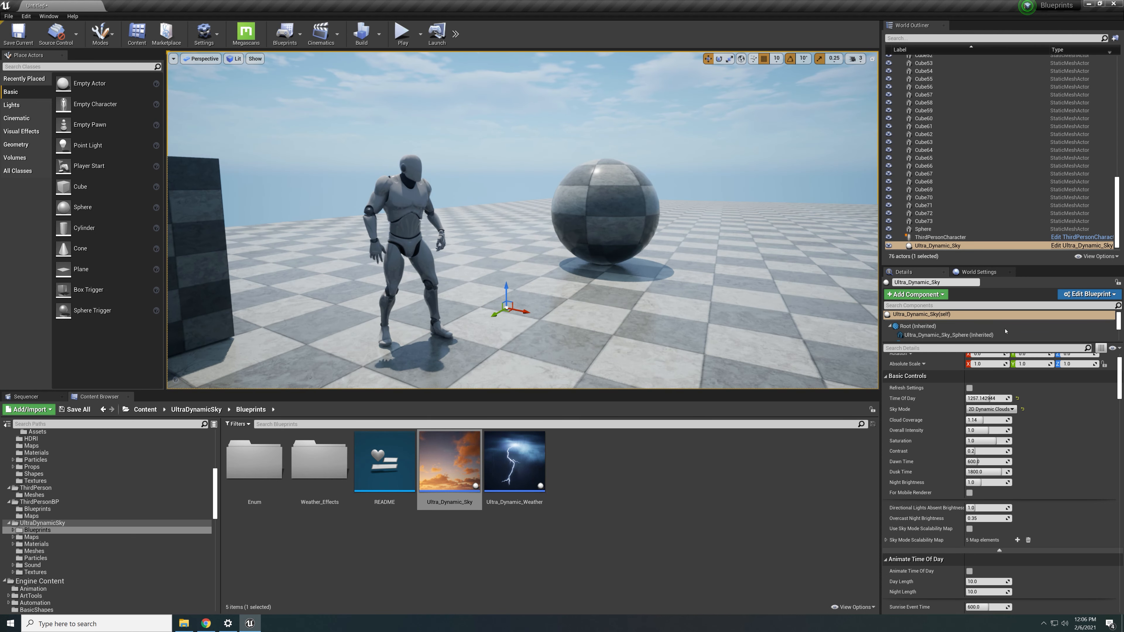
click(990, 409)
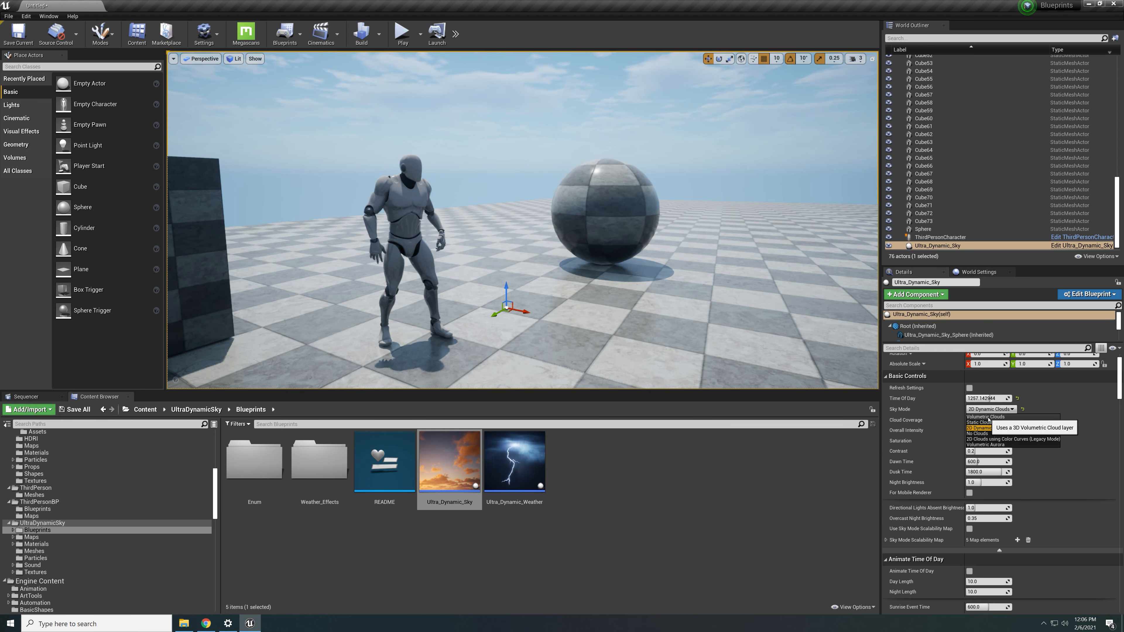
click(985, 417)
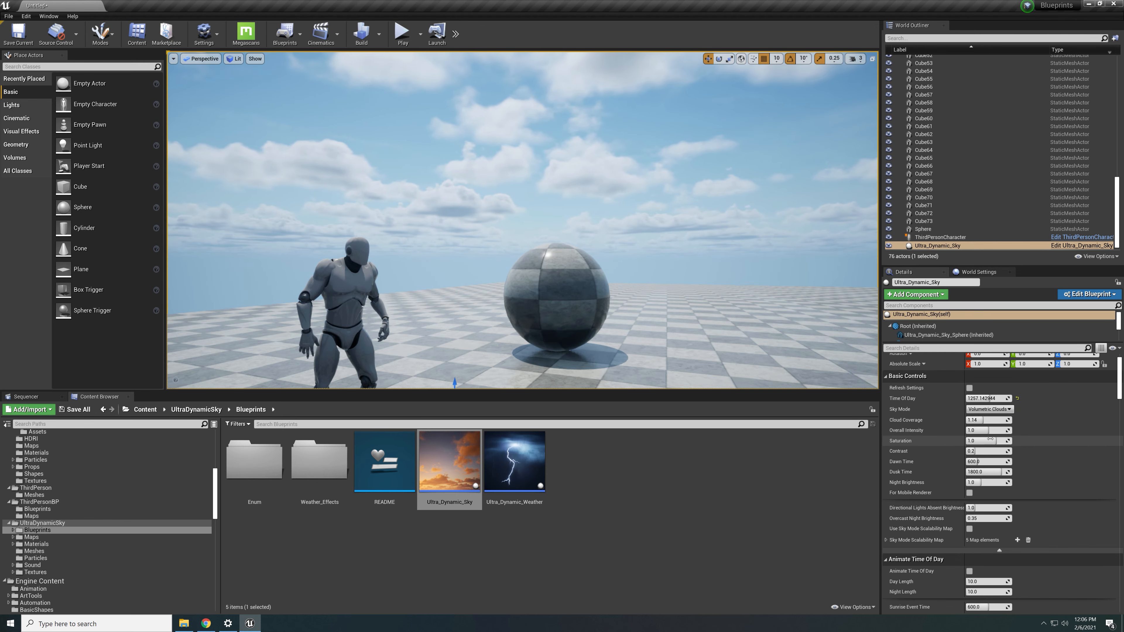
right_drag(665, 264, 664, 264)
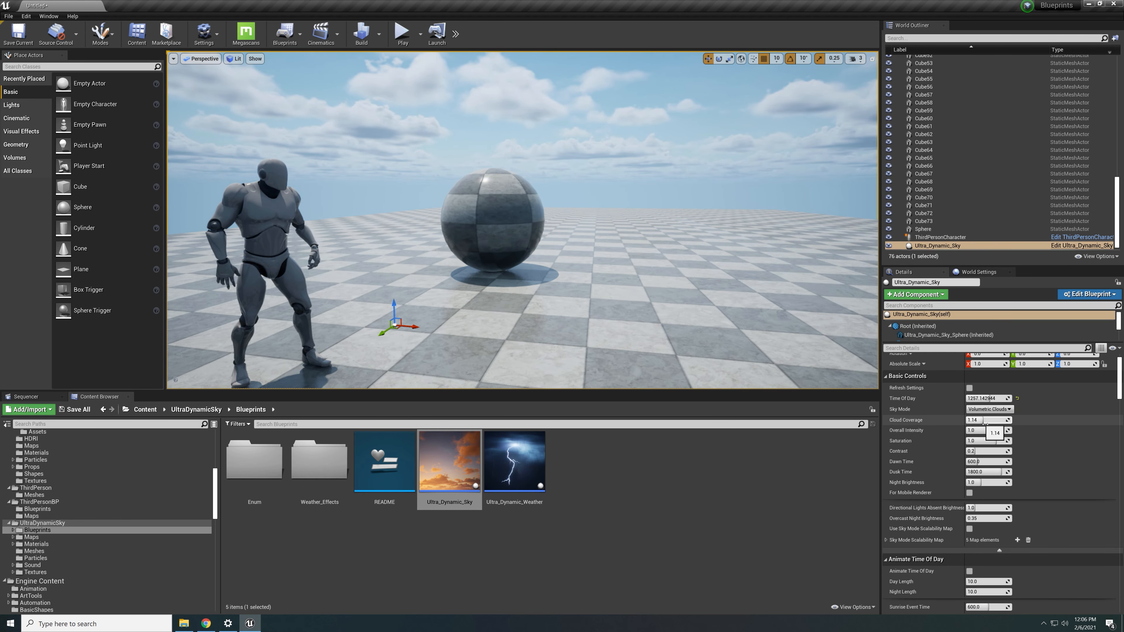
- Try a Cloud Coverage of 0 and one of about 1.89, inspect the sky, and restore the default coverage
drag(984, 421, 967, 420)
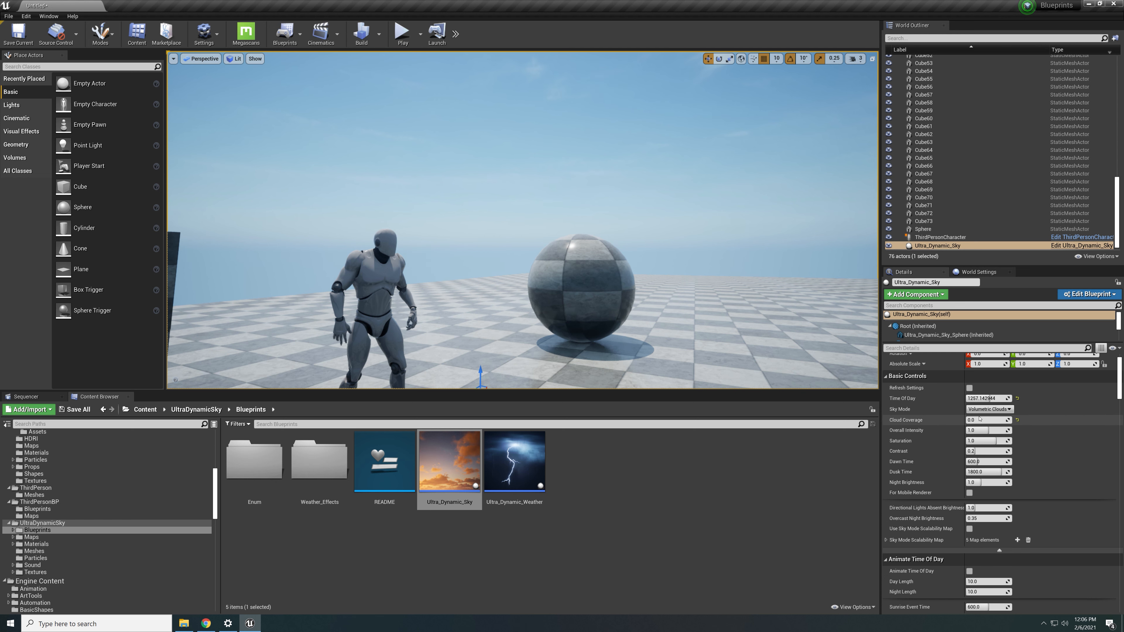
drag(978, 419, 995, 419)
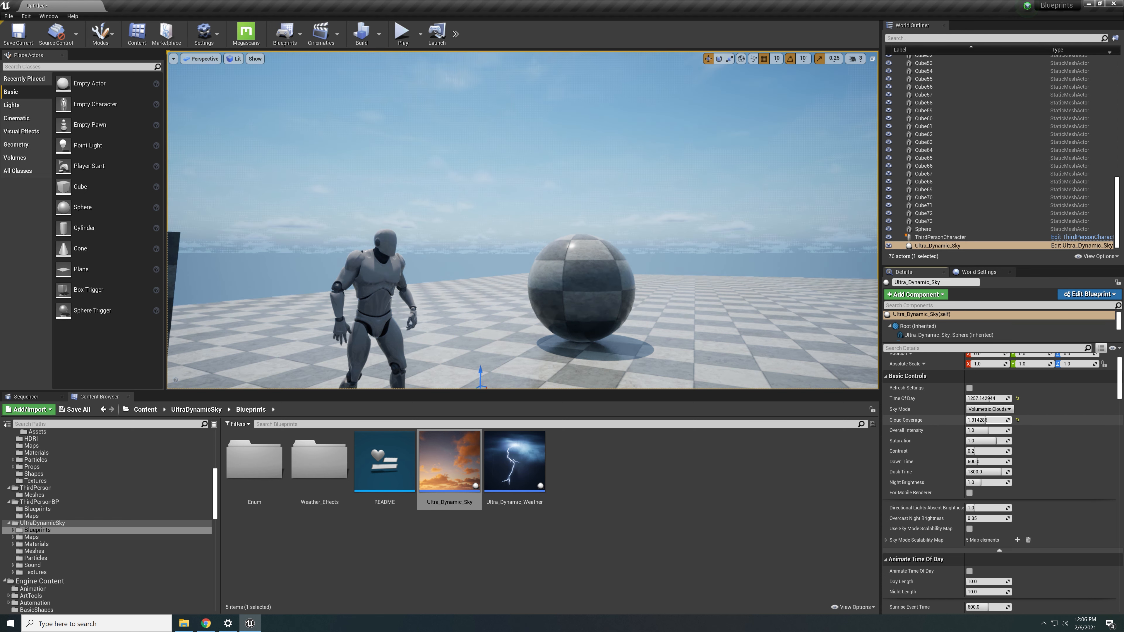
right_drag(536, 144, 482, 144)
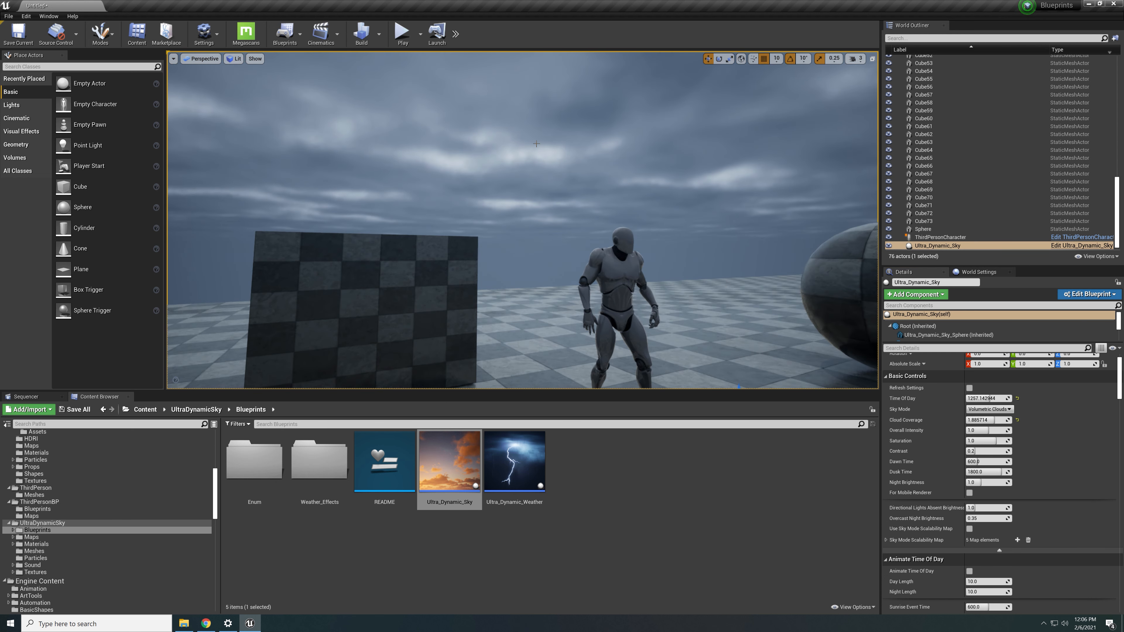
right_drag(614, 277, 657, 294)
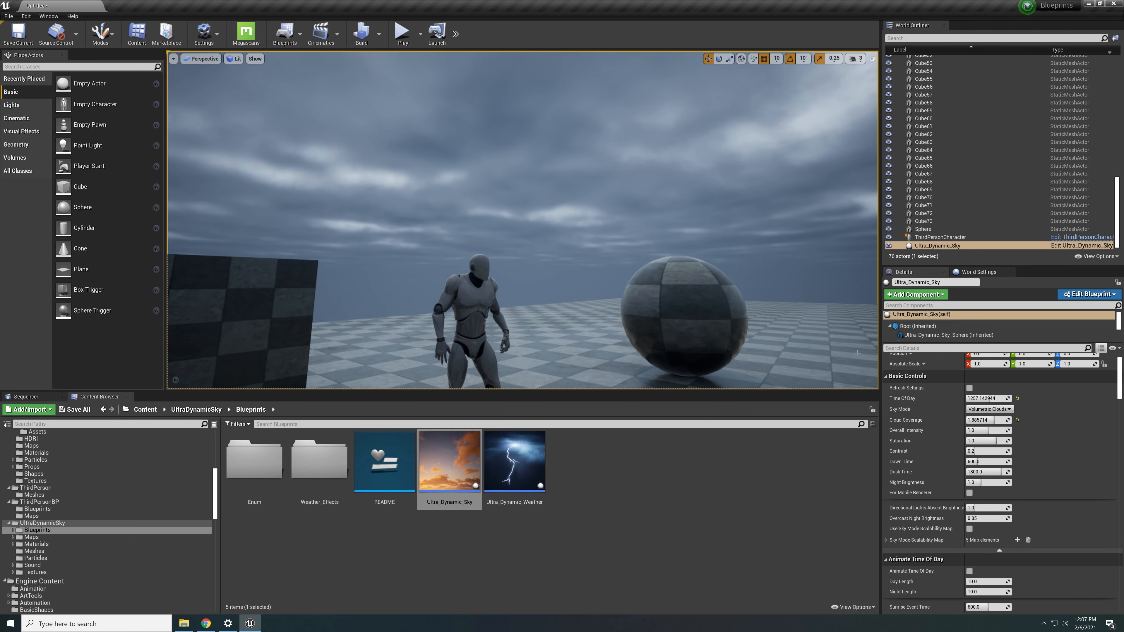
click(1016, 420)
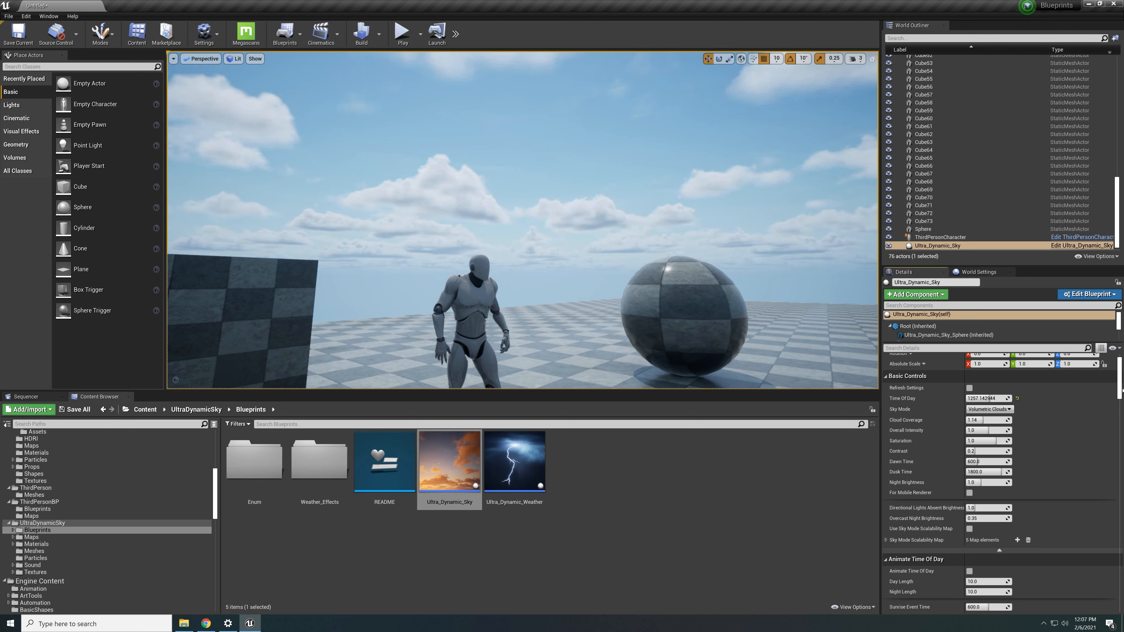
- Enable Animate Time Of Day on the sky actor and set both Day Length and Night Length to 0.3
drag(1118, 390, 1116, 452)
scroll(1016, 449, down, 10)
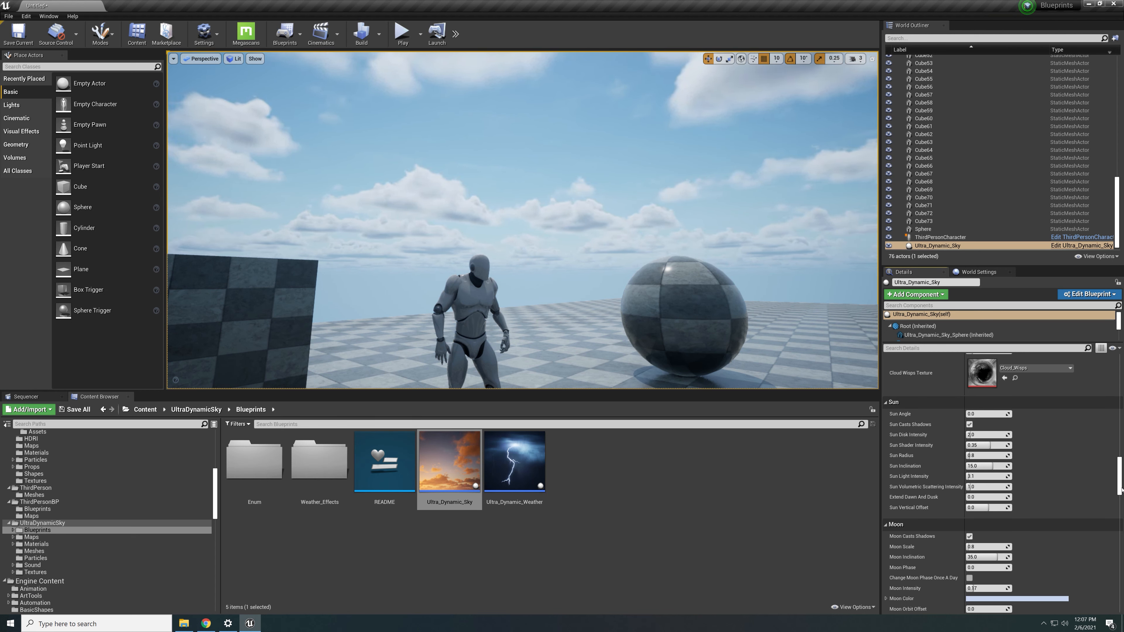
drag(1121, 488, 1121, 381)
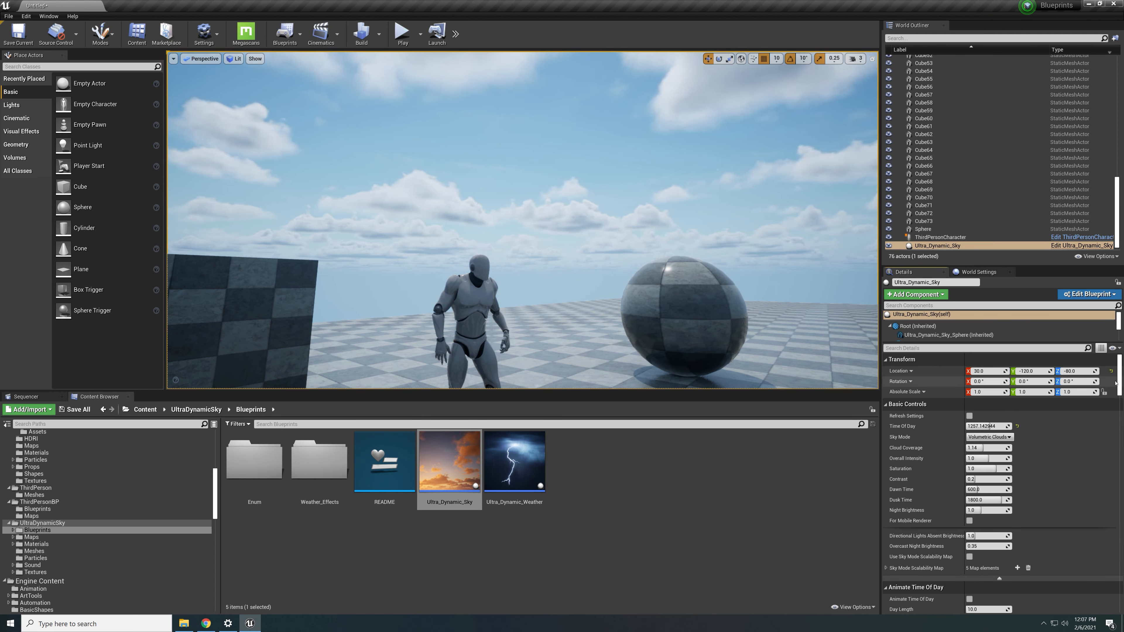
scroll(1032, 521, down, 4)
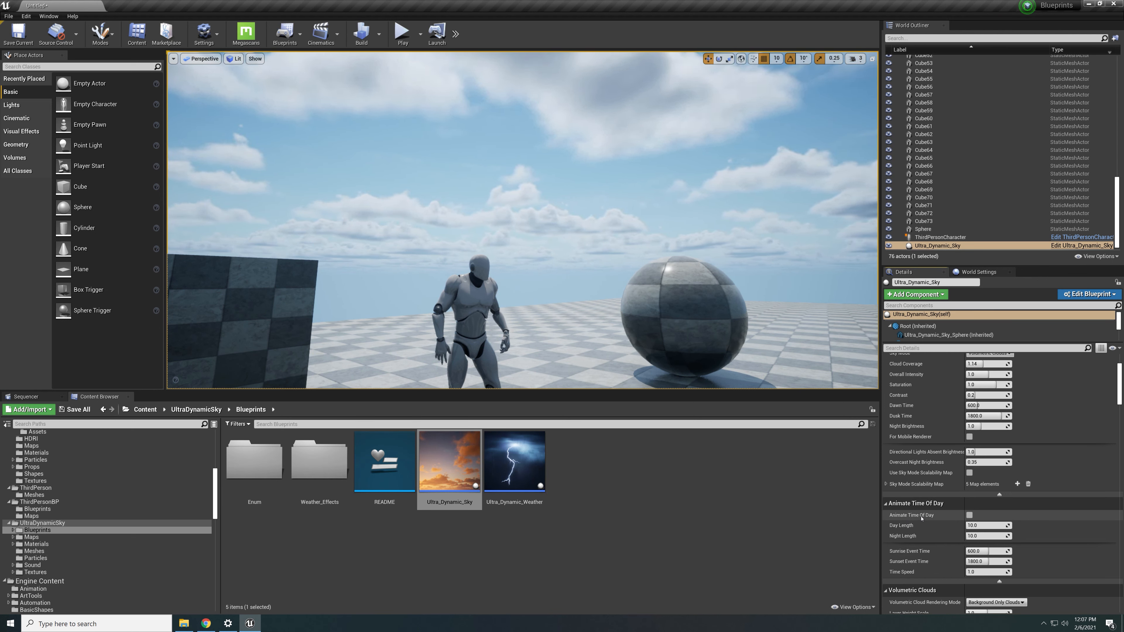
mouse_move(906, 528)
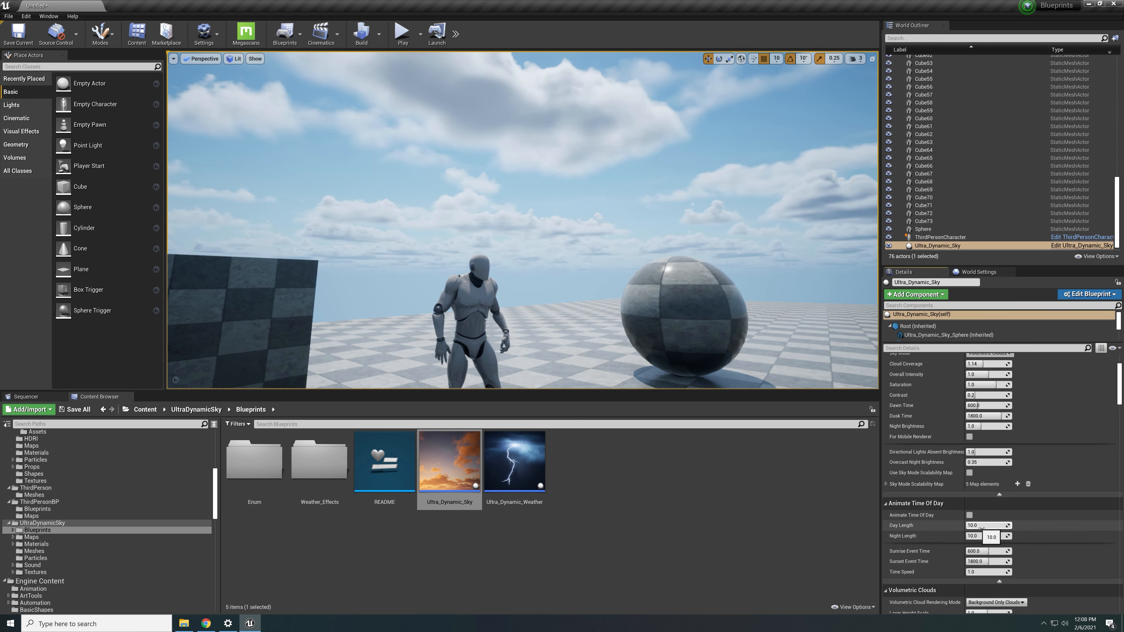
click(986, 527)
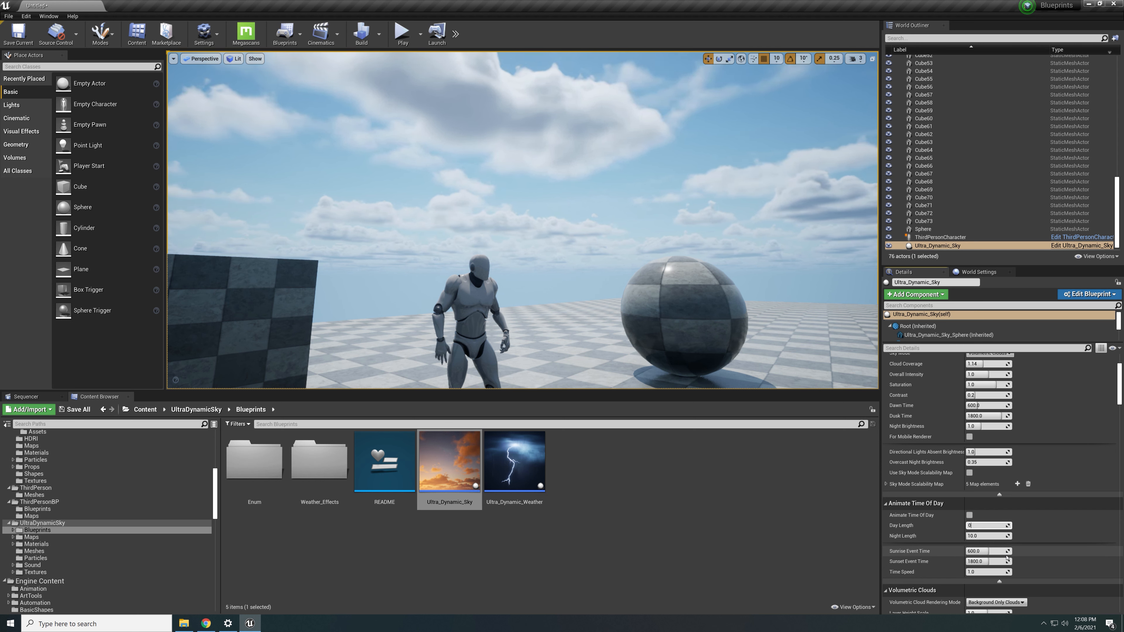
click(994, 538)
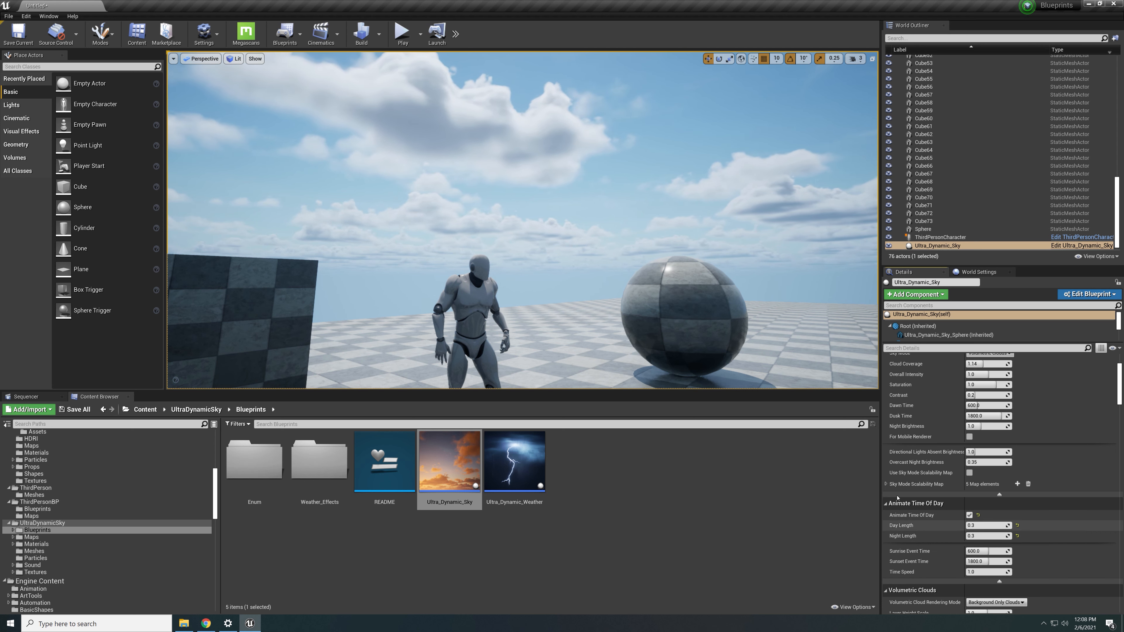
- Play the level to watch the animated day and night cycle around the character, and stop the play session
right_drag(522, 221, 522, 222)
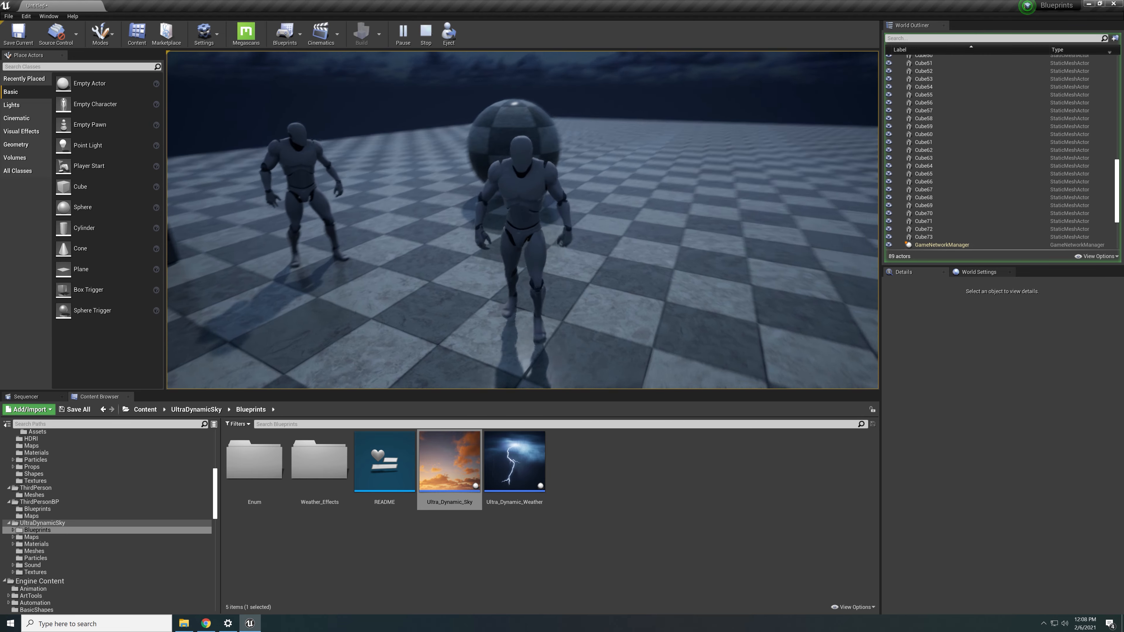
key(space)
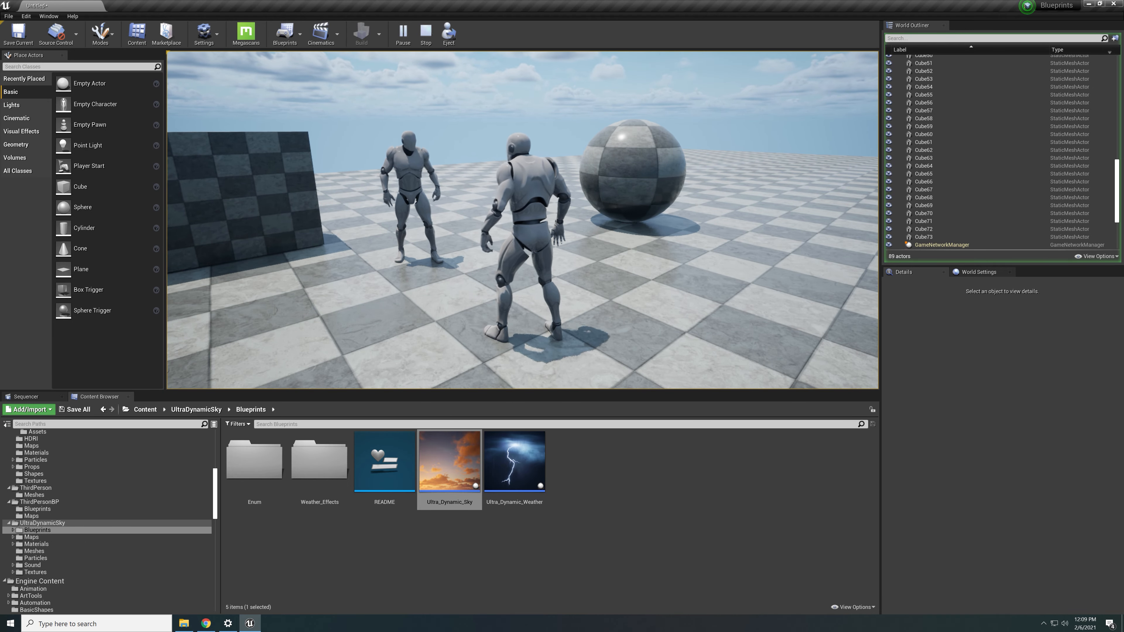
key(Escape)
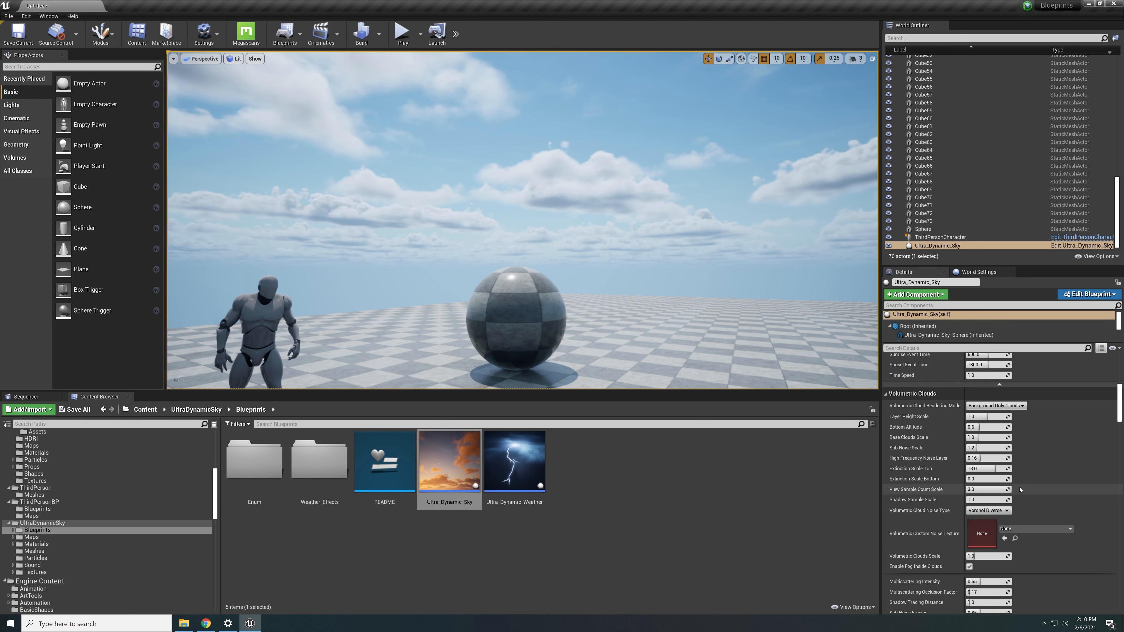
- Try a Cloud Speed of 0.08 in the sky's Cloud Movement settings and watch the clouds drift
right_drag(620, 265, 619, 266)
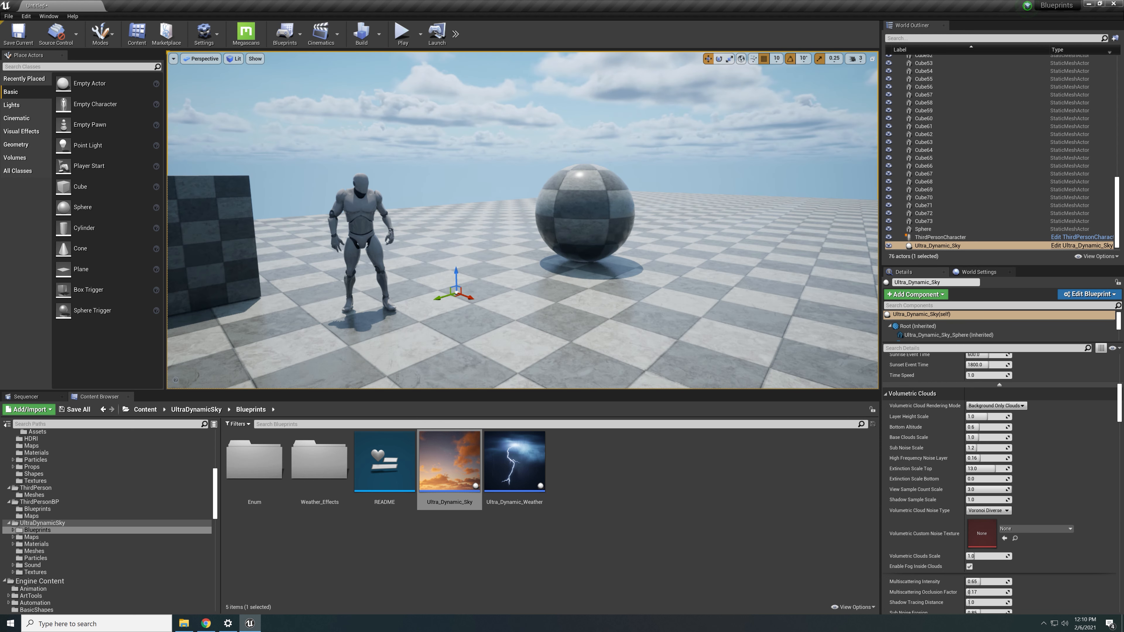
scroll(1032, 441, down, 3)
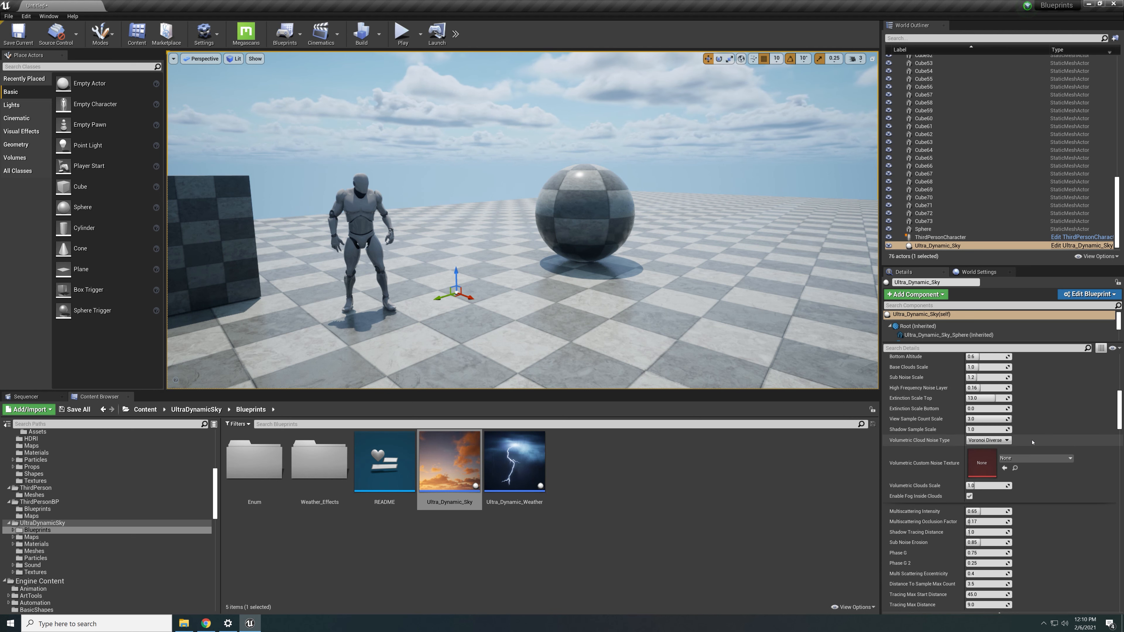
scroll(1032, 441, down, 3)
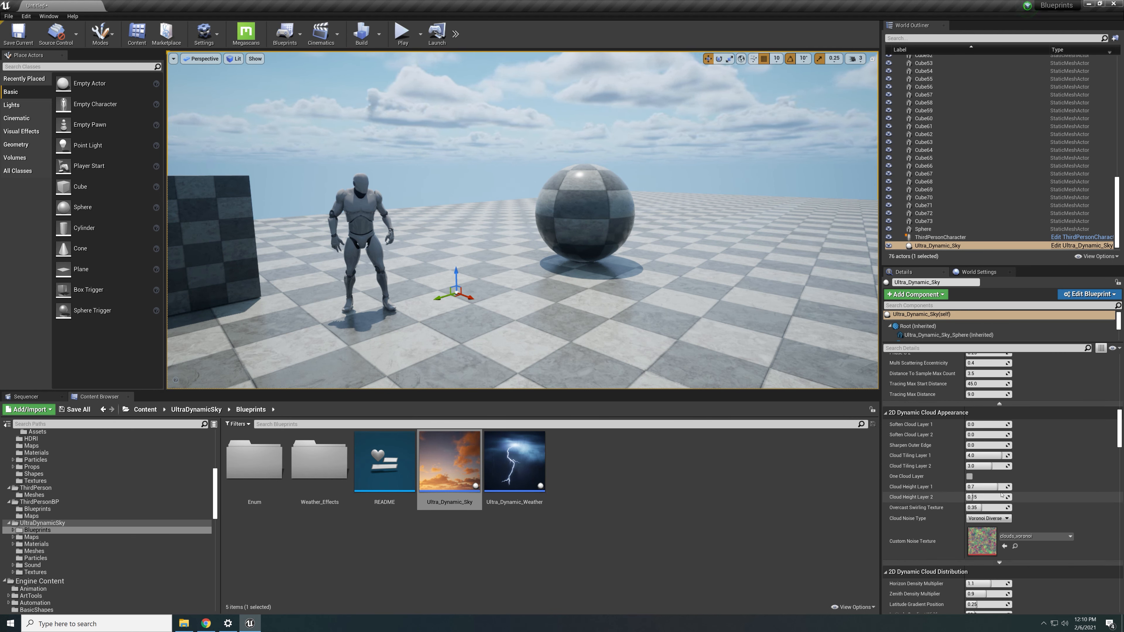
scroll(1013, 461, down, 3)
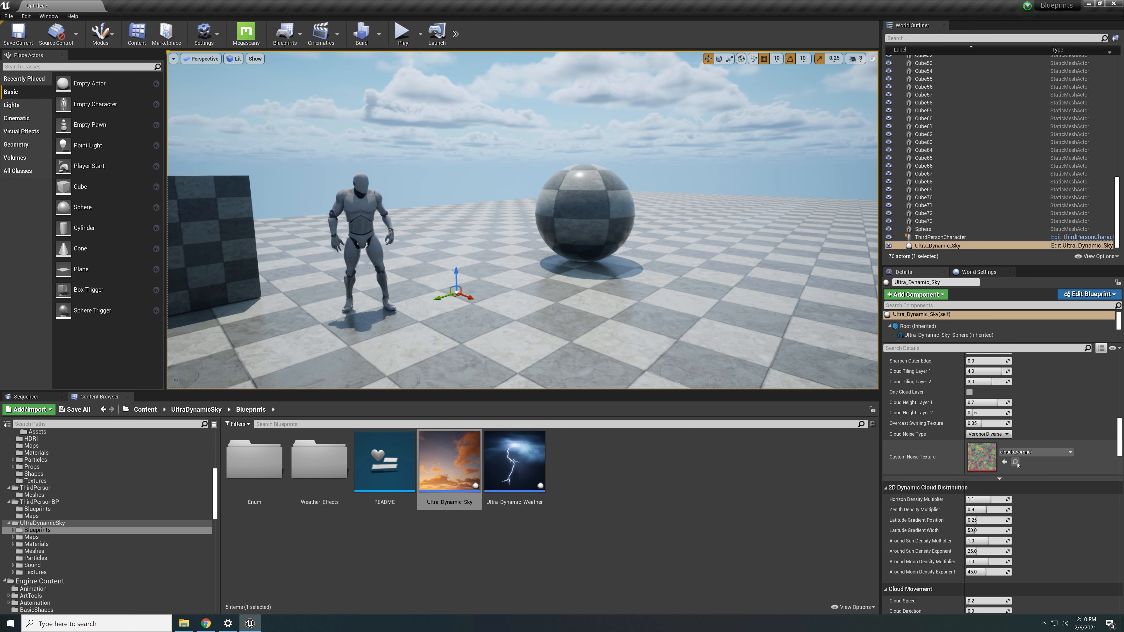
scroll(1018, 456, down, 2)
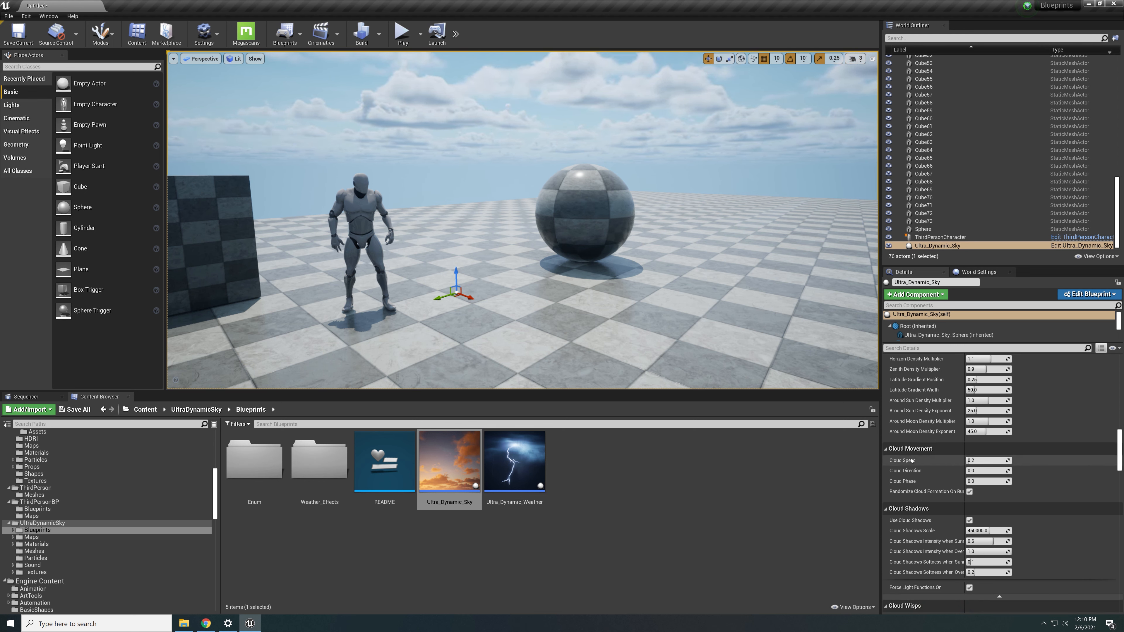
right_drag(664, 257, 667, 203)
right_drag(722, 322, 735, 324)
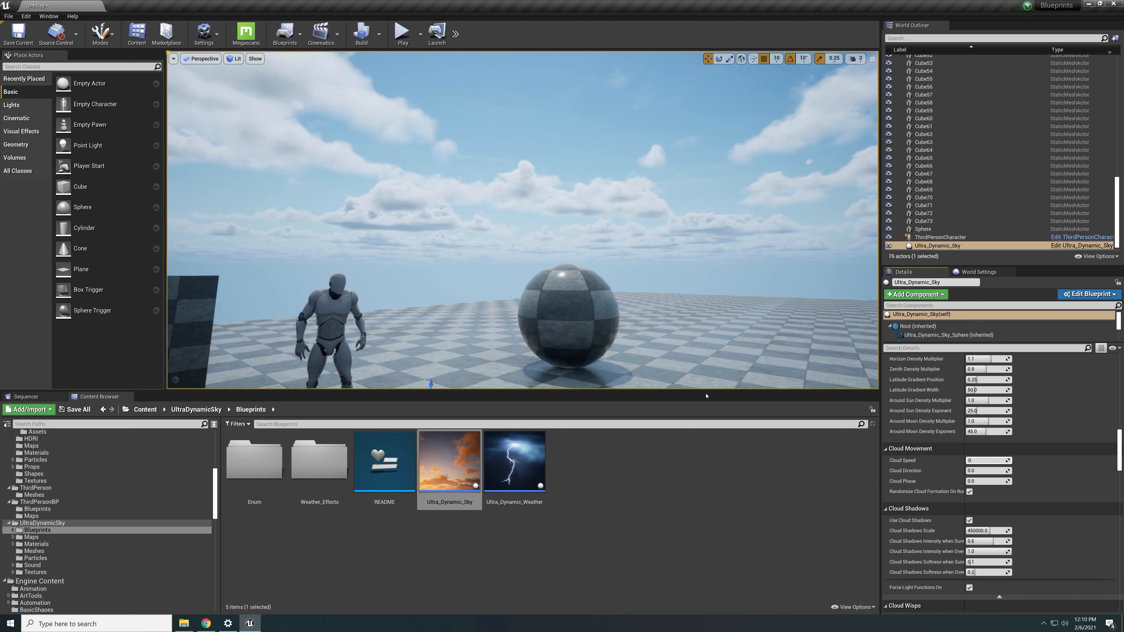
key(Return)
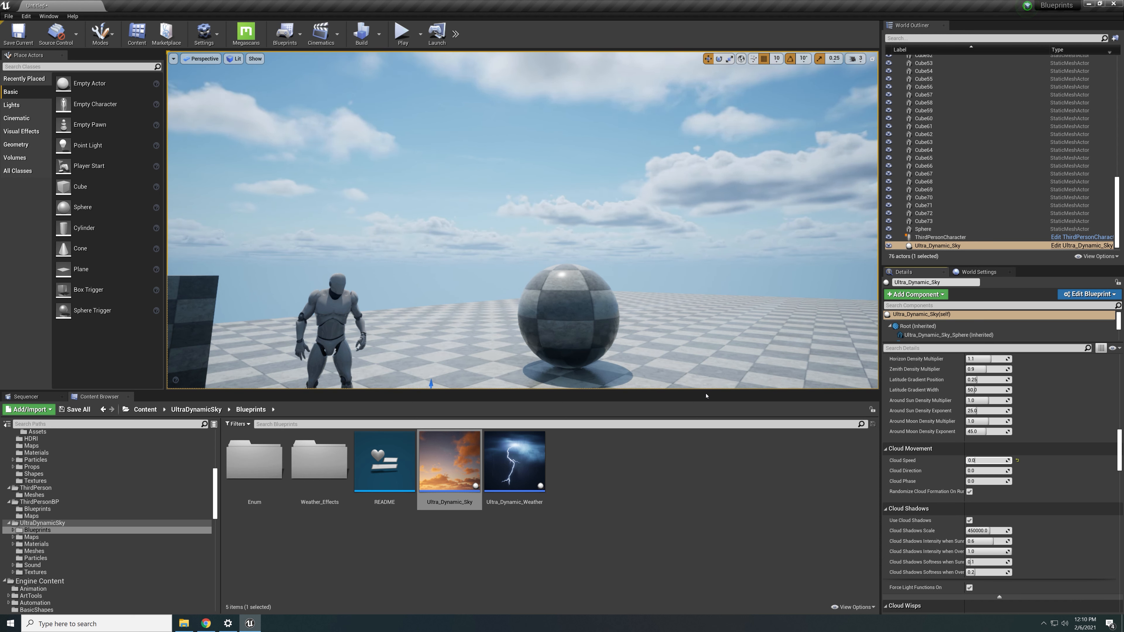
text(0.08)
key(Return)
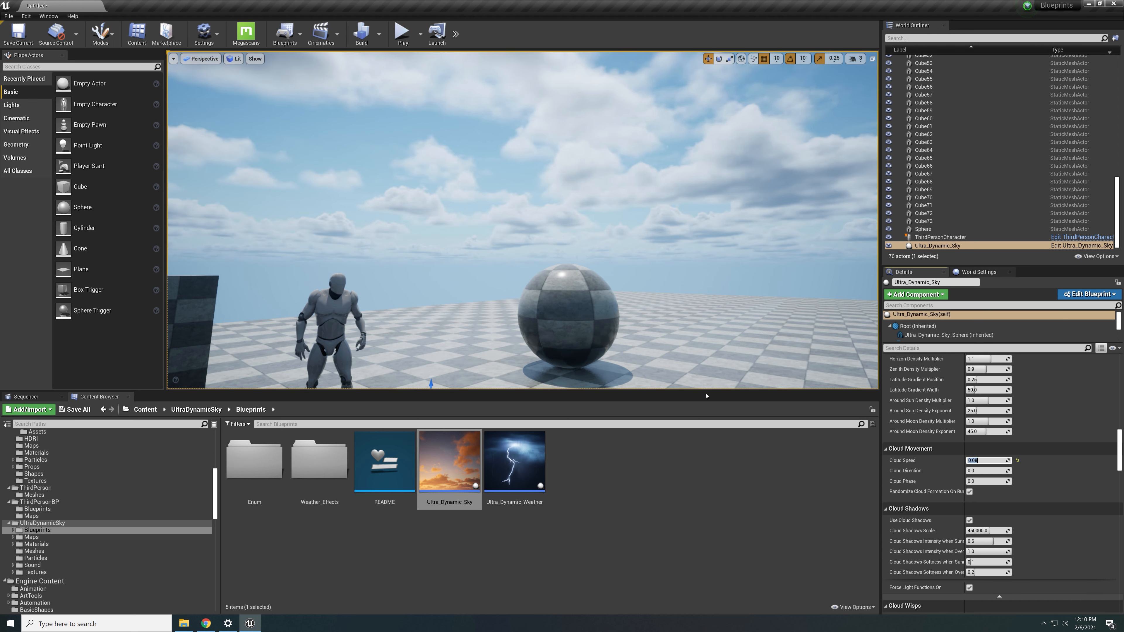
right_drag(594, 205, 531, 261)
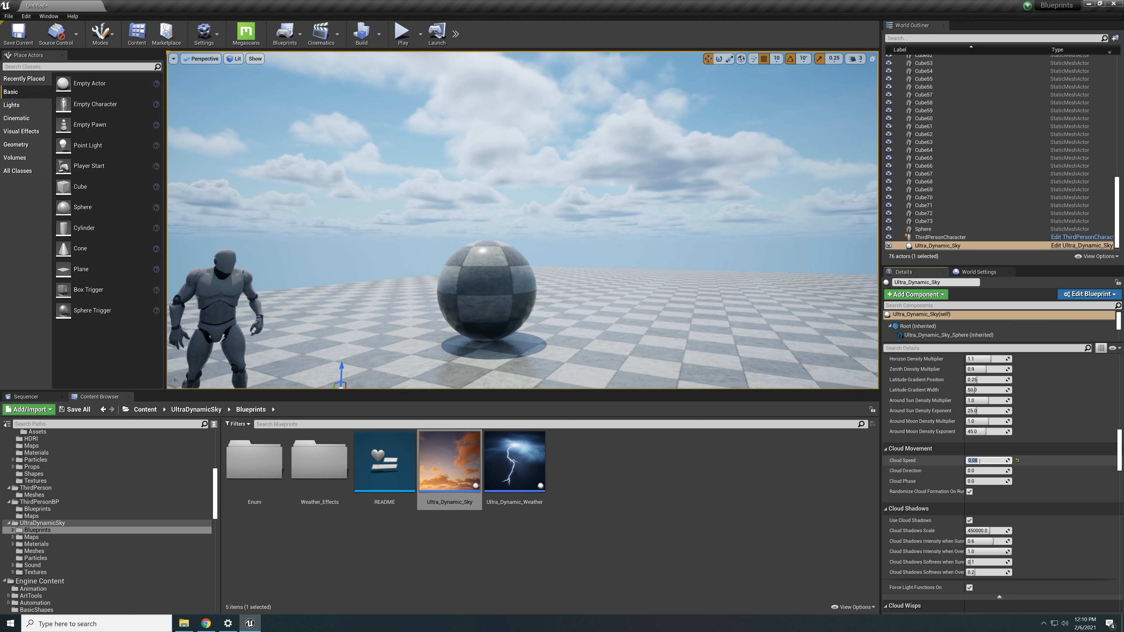
- Try a Cloud Speed of 1, watch the clouds from several directions, and restore the default speed
text(1)
key(Return)
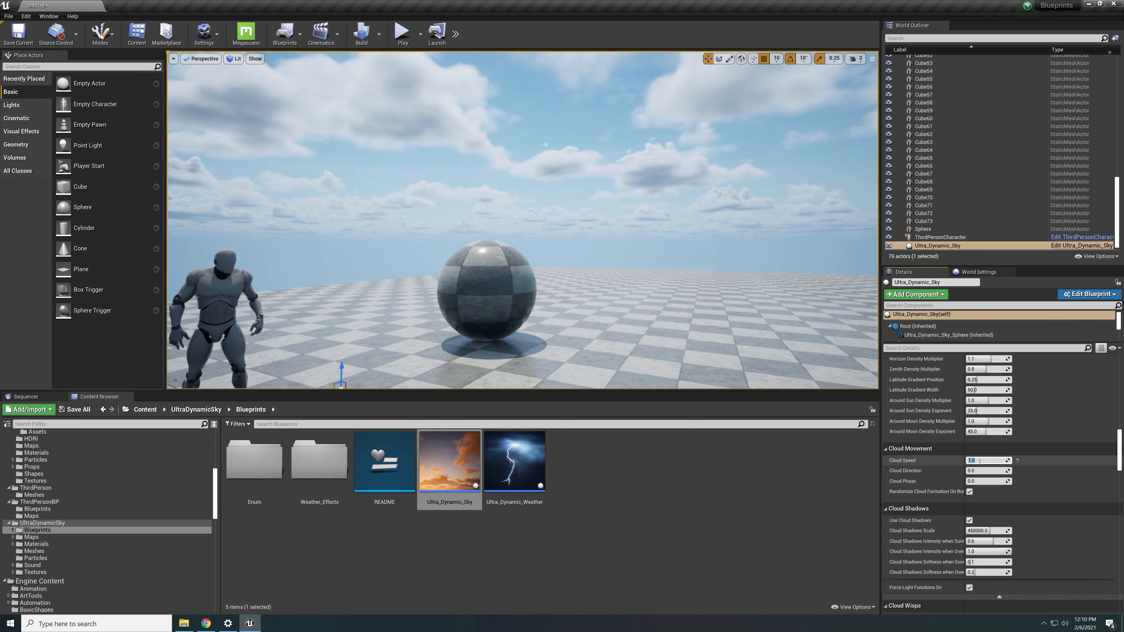
right_drag(575, 222, 442, 208)
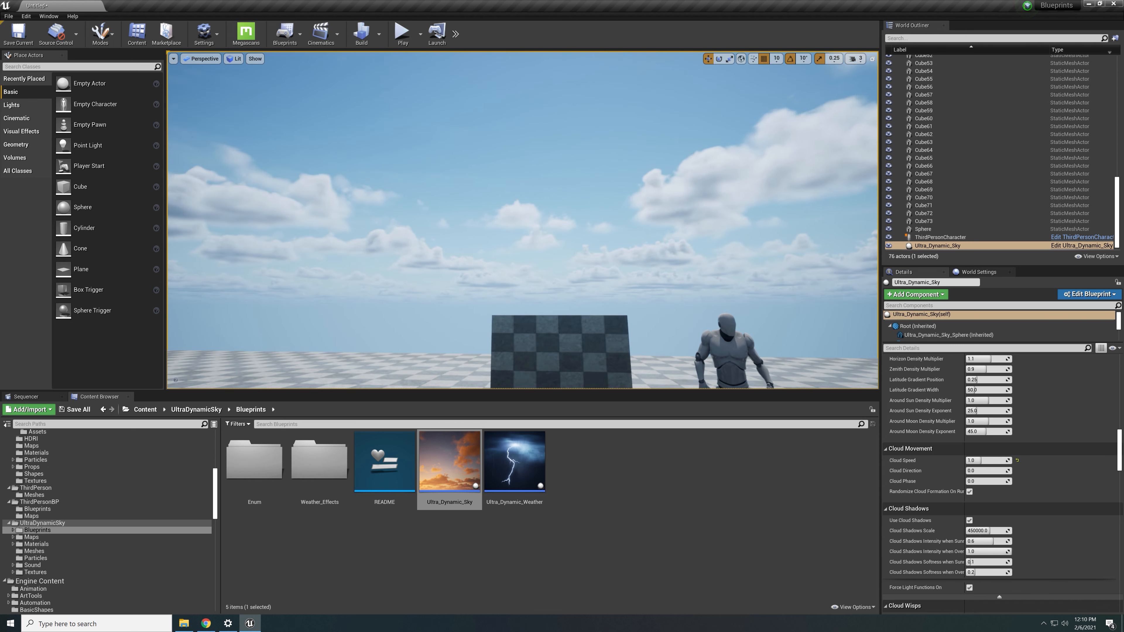
right_drag(708, 239, 797, 239)
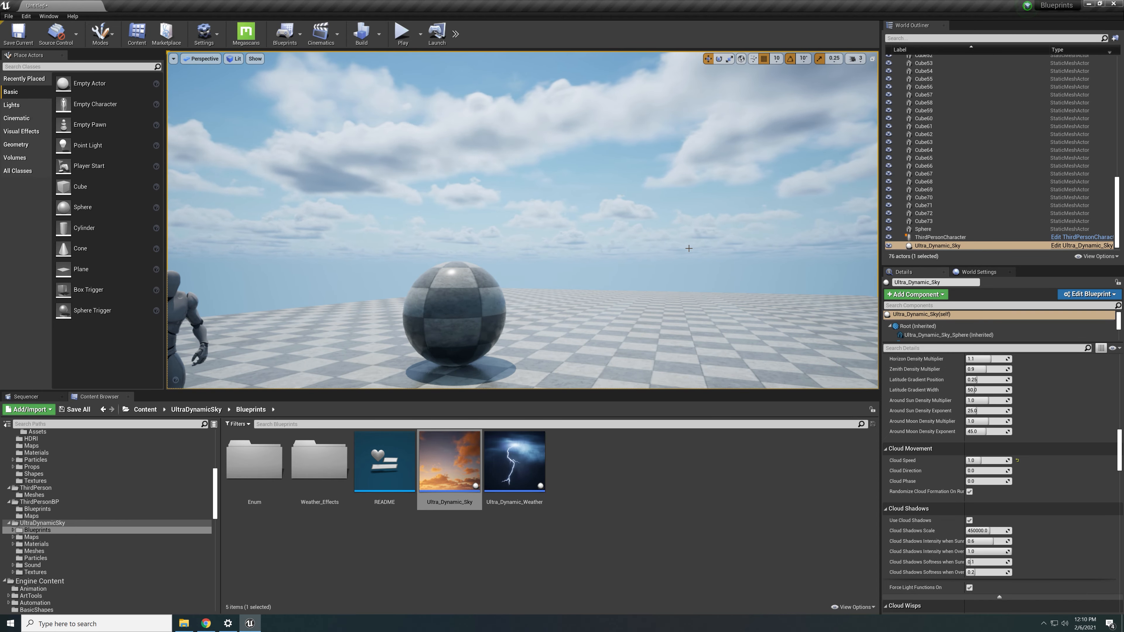
click(1017, 460)
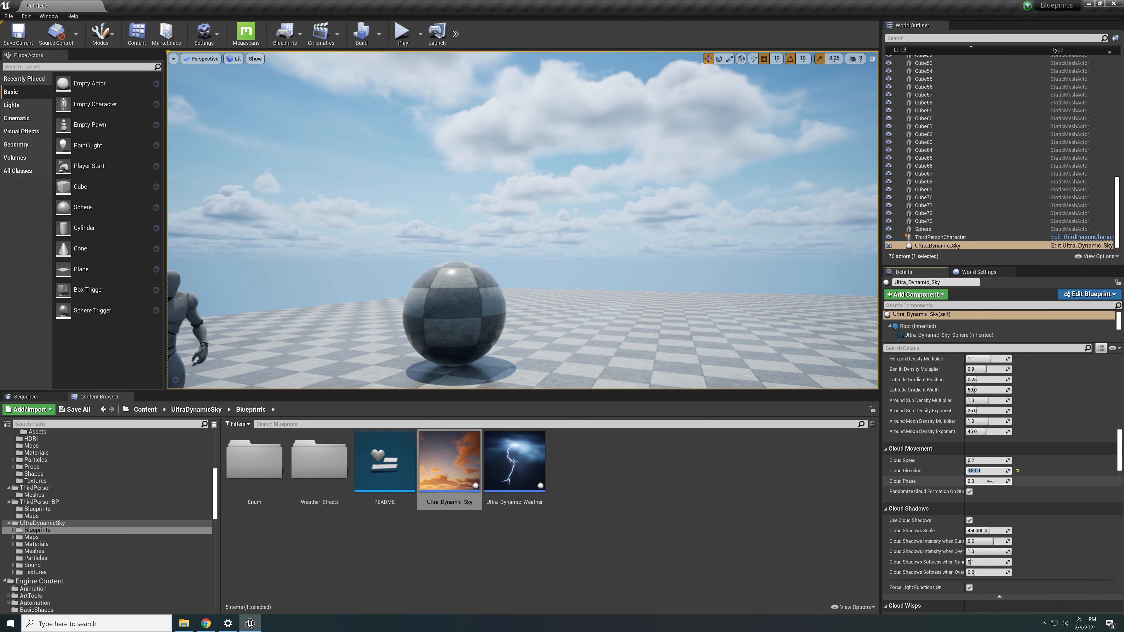
- Try a Cloud Direction of 180, observe the cloud movement, and restore the default direction
right_drag(293, 229, 316, 195)
right_drag(654, 287, 630, 321)
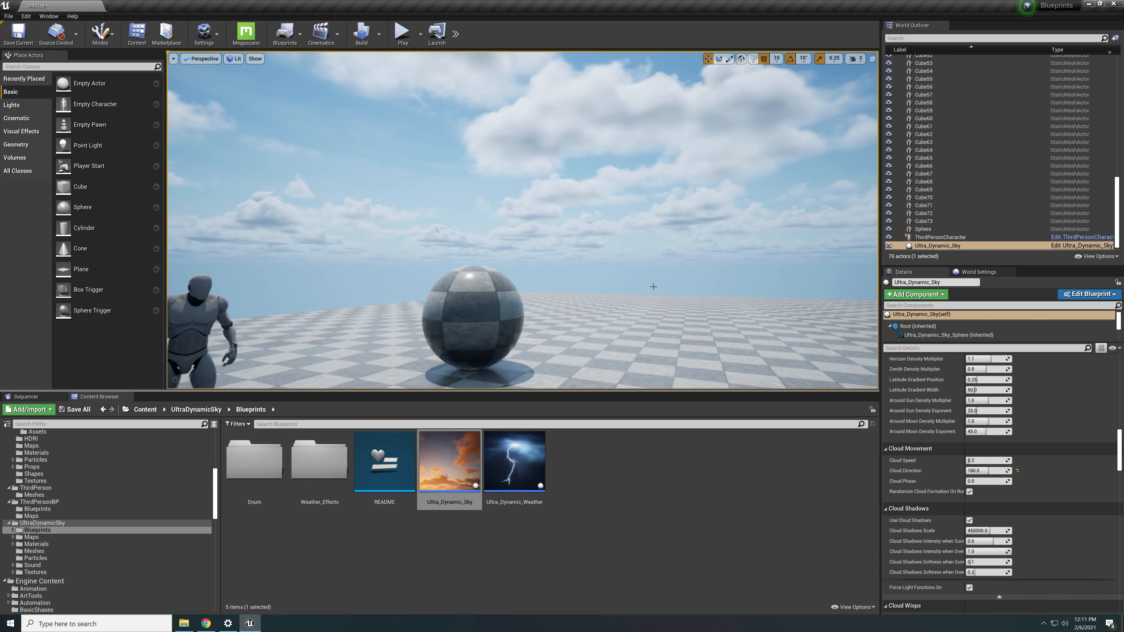
click(1017, 471)
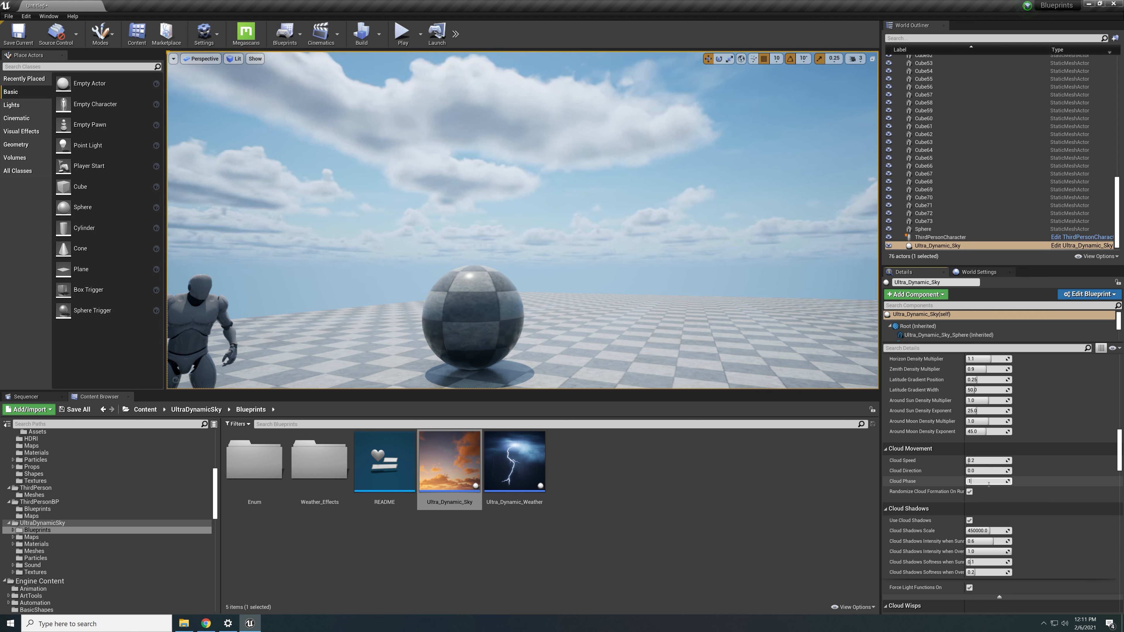
- Try a Cloud Phase of 12 and change it to 50 to vary the cloud formation
key(Return)
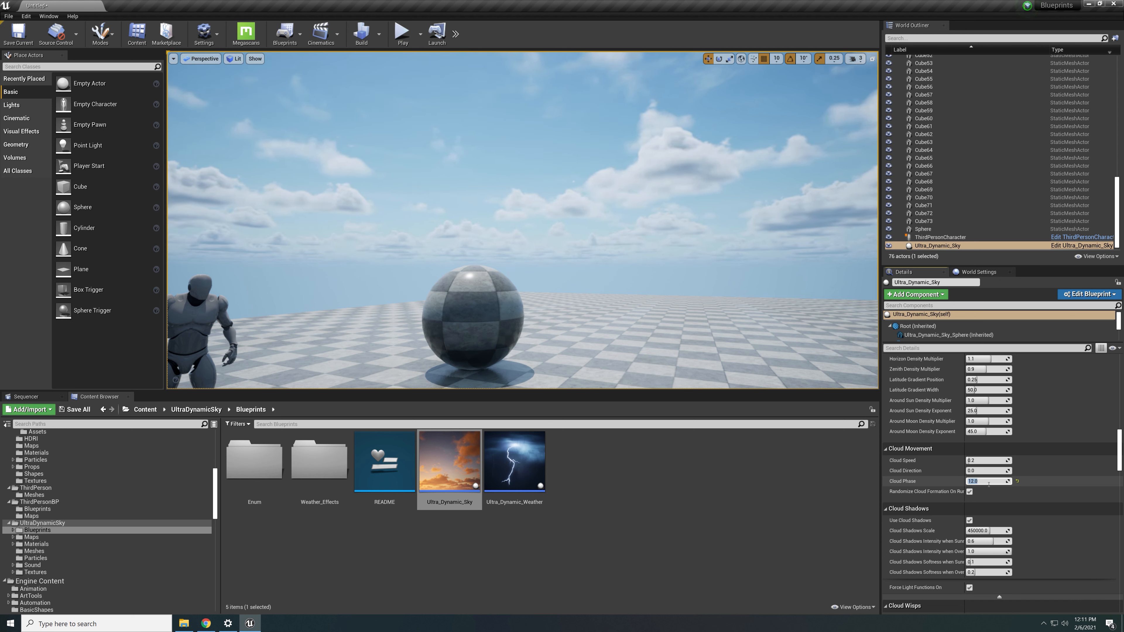
text(50)
key(Return)
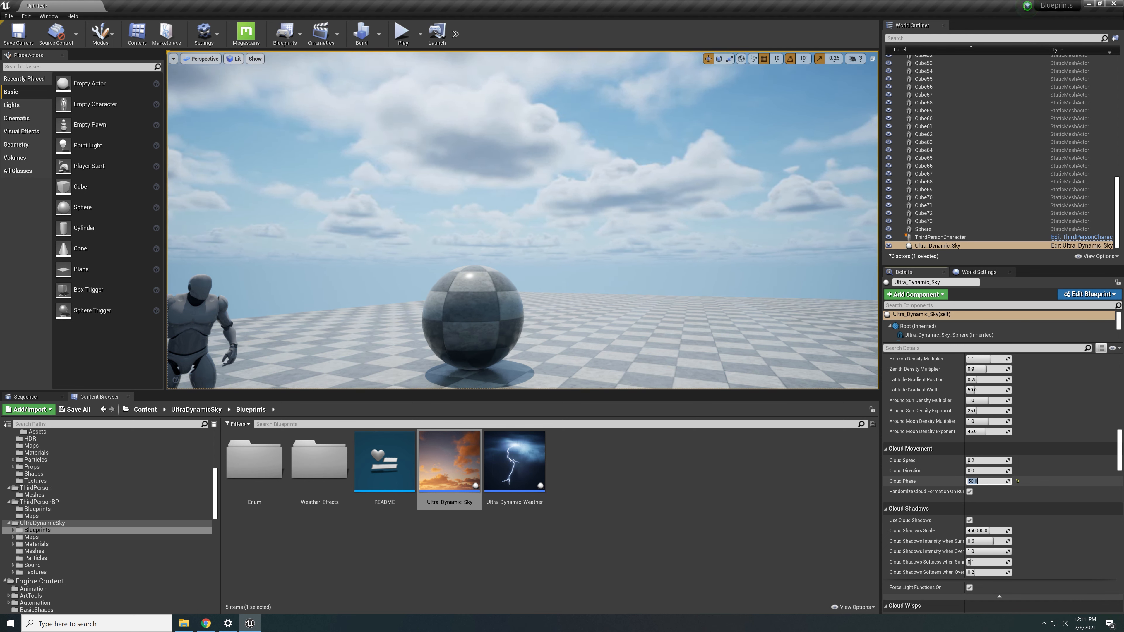
- Try a Cloud Phase of 2 in the sky's Cloud Movement settings and set it back to 0
text(2)
key(Return)
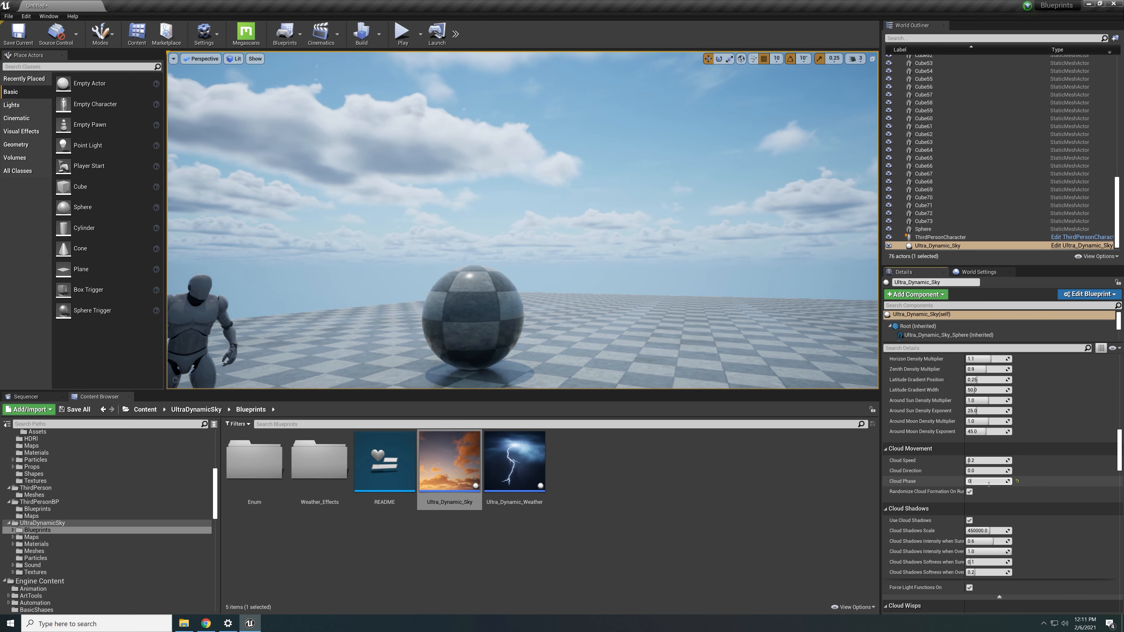
key(Return)
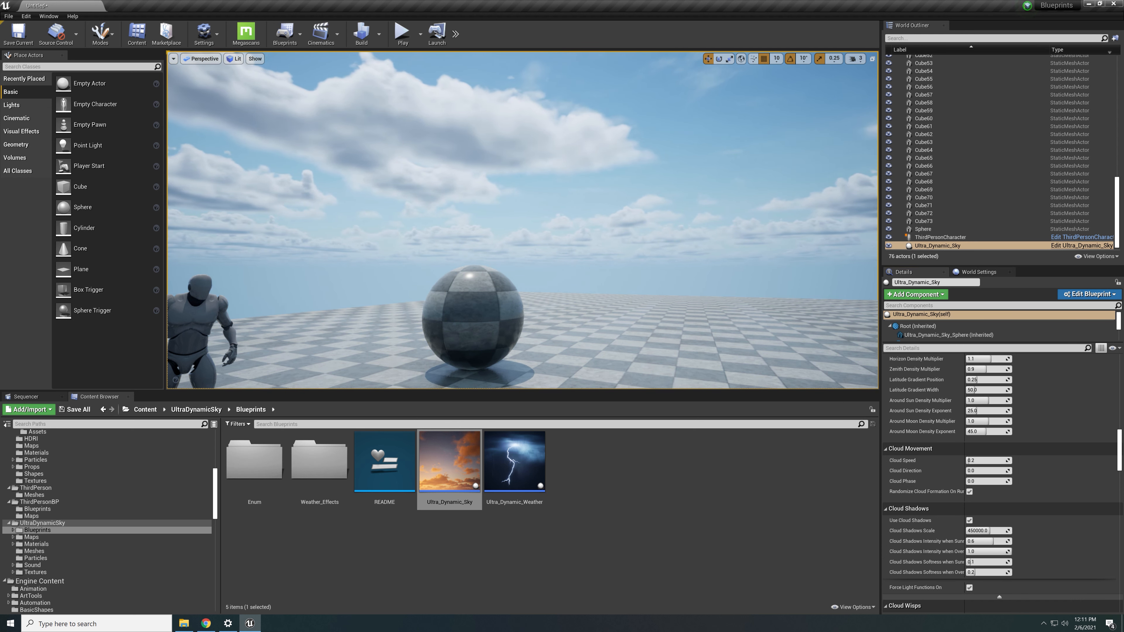
right_drag(522, 222, 522, 221)
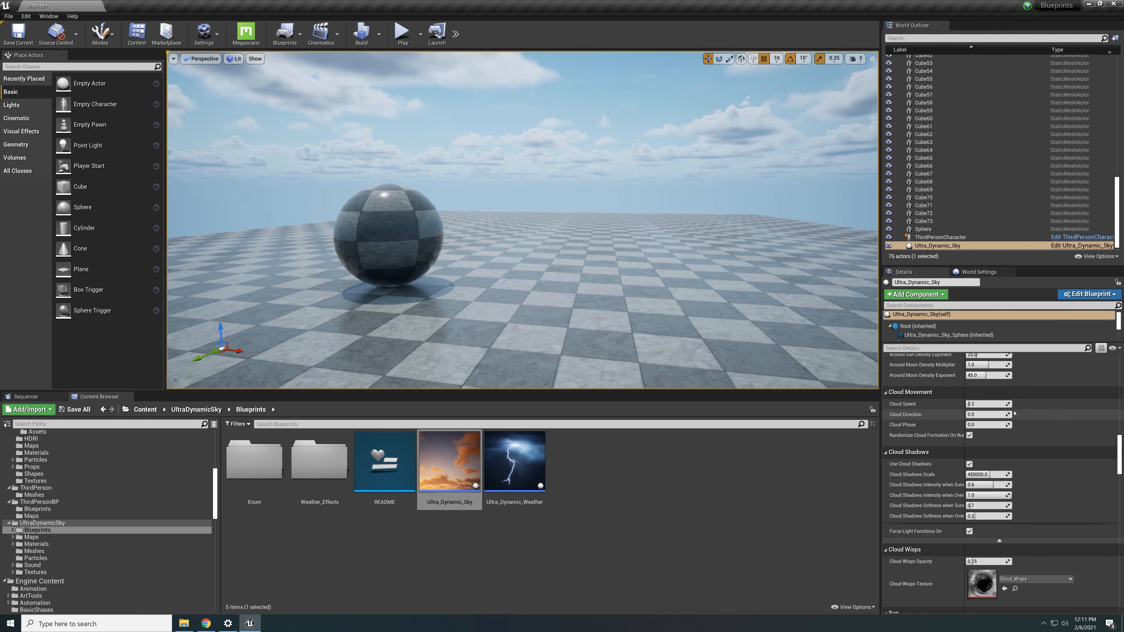
- Try a Cloud Wisps Opacity of 0 while viewing the upper sky and restore its default value
scroll(910, 444, down, 3)
scroll(910, 444, down, 4)
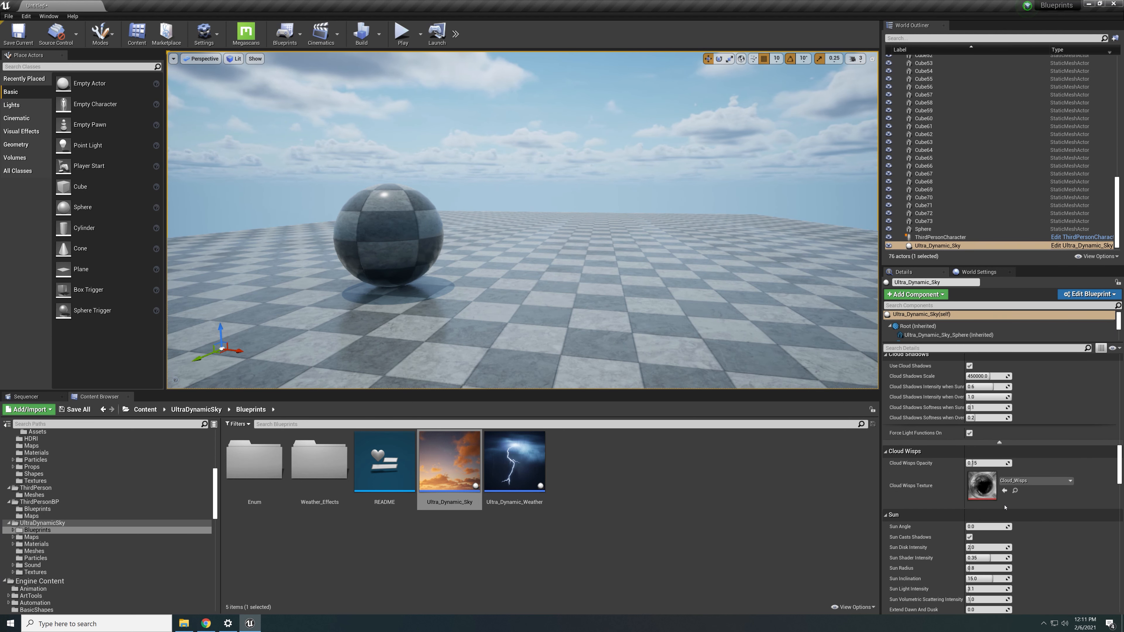
right_drag(663, 298, 698, 172)
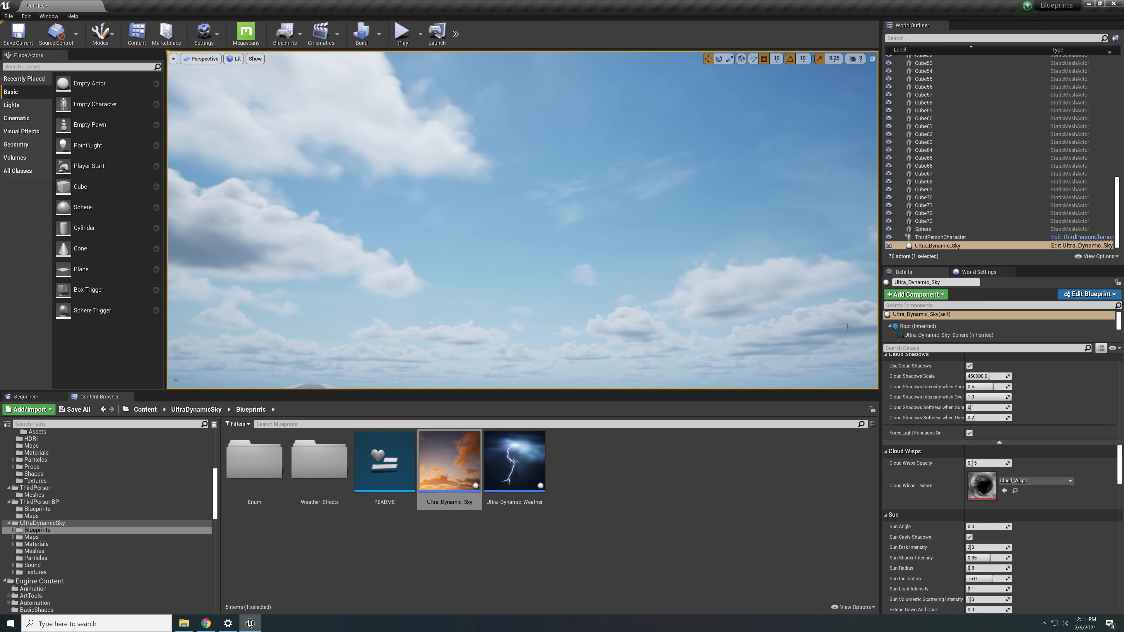
click(982, 464)
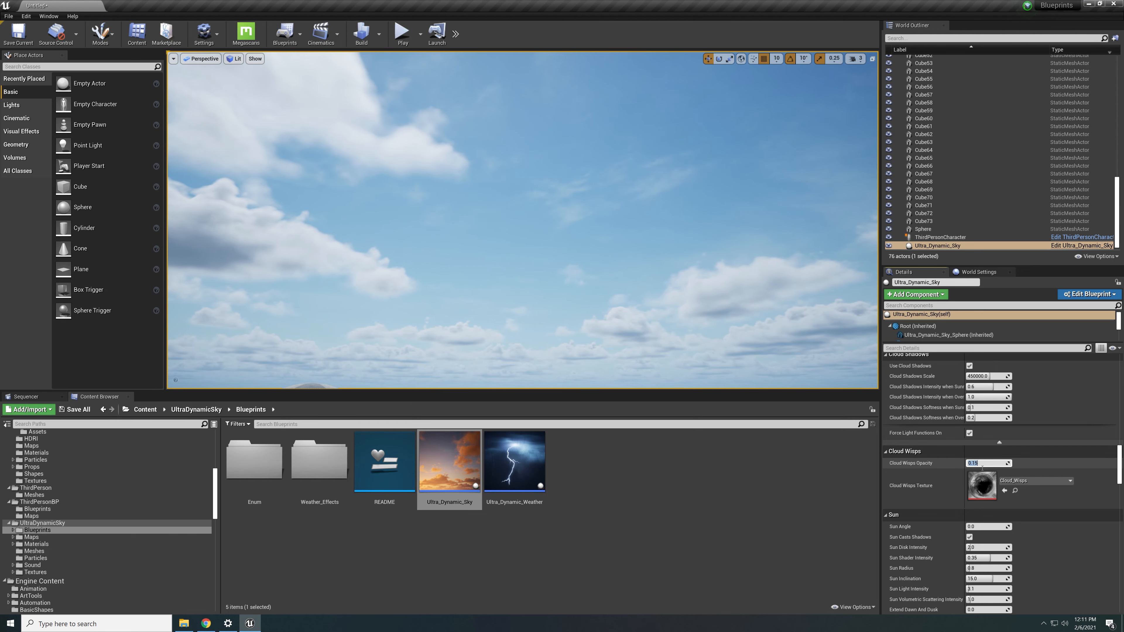
text(0)
key(Return)
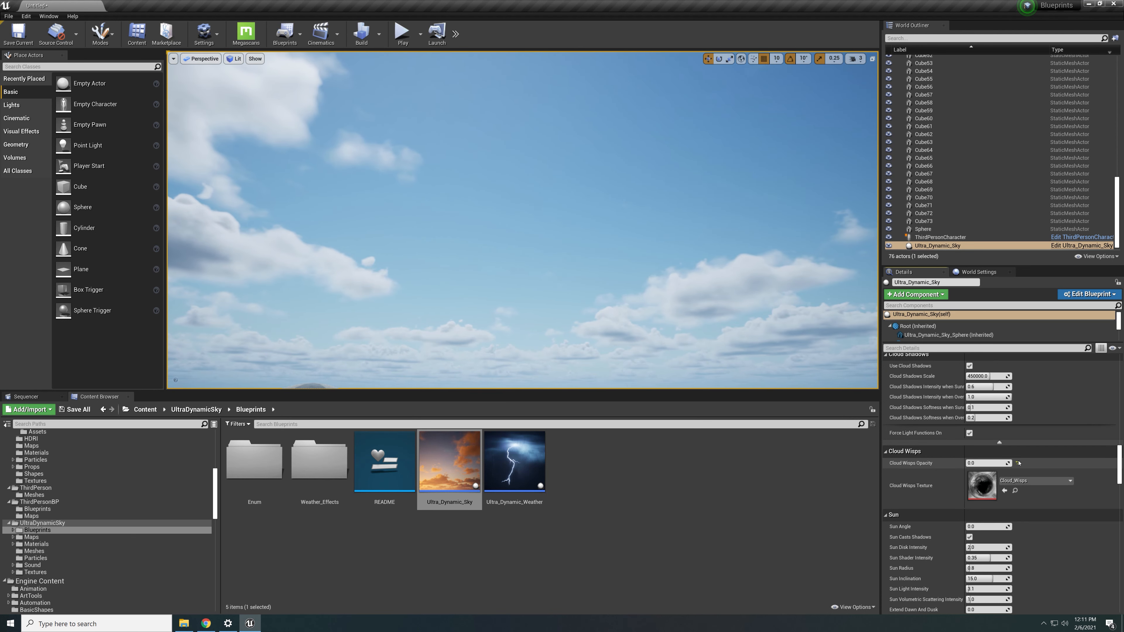
click(1016, 463)
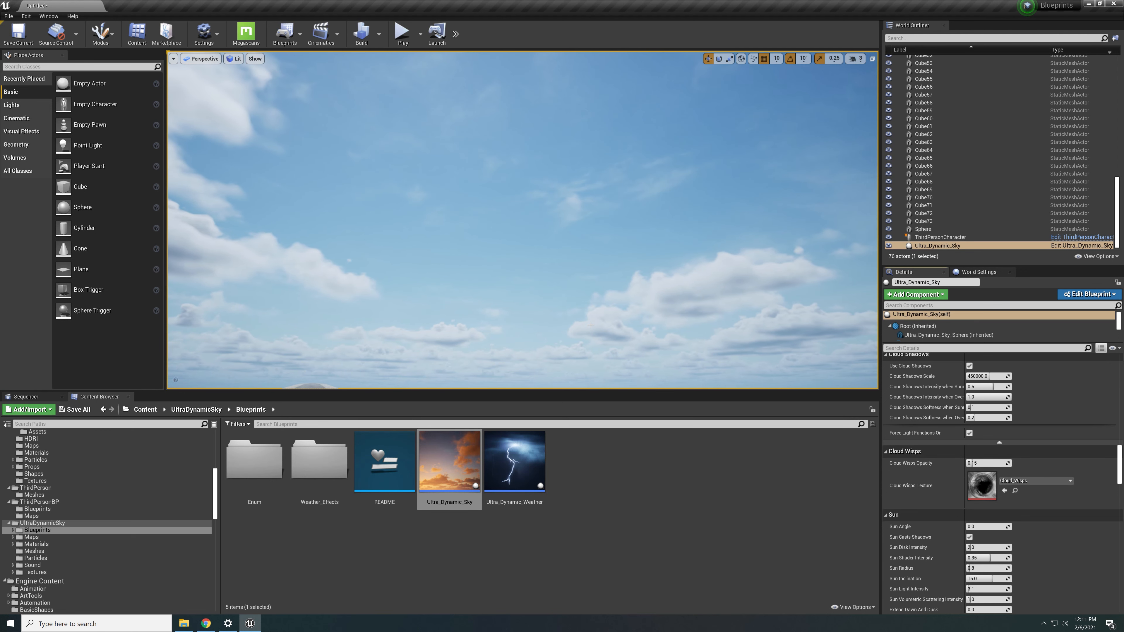
- Try a different Sun Angle while viewing the sun in the sky and undo the change
scroll(929, 487, down, 4)
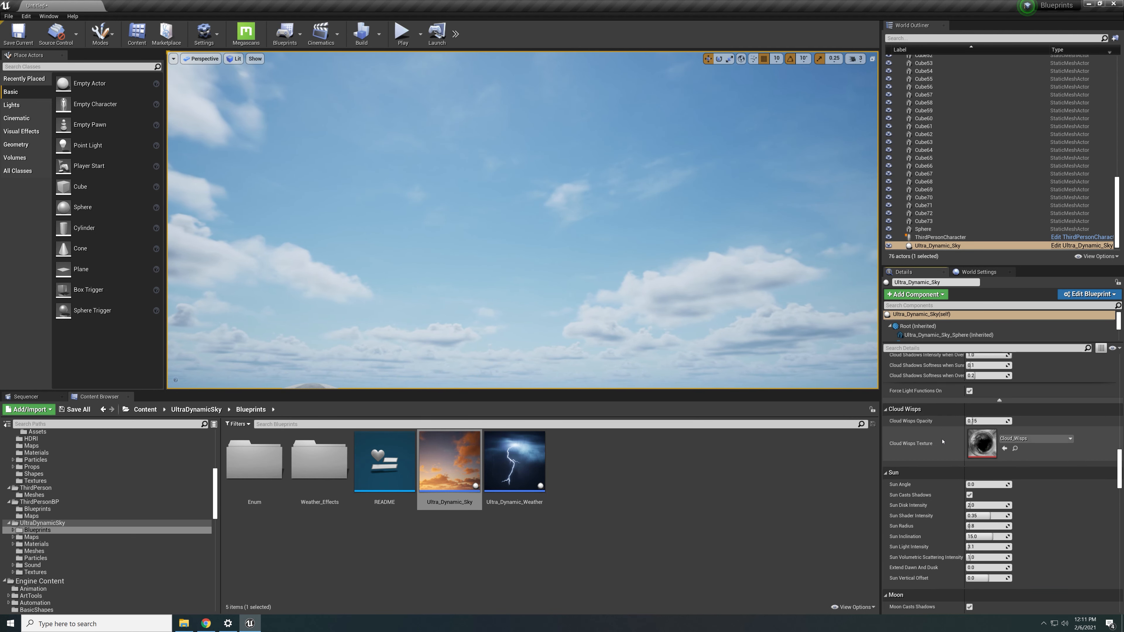
right_drag(761, 367, 761, 288)
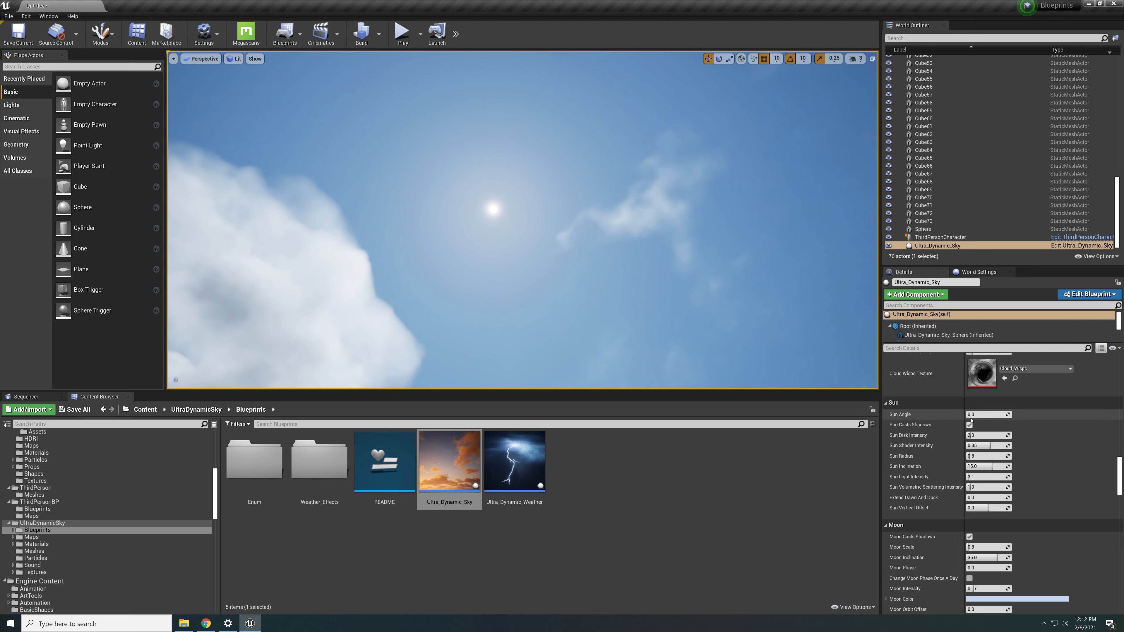
drag(986, 414, 954, 417)
key(ctrl+z)
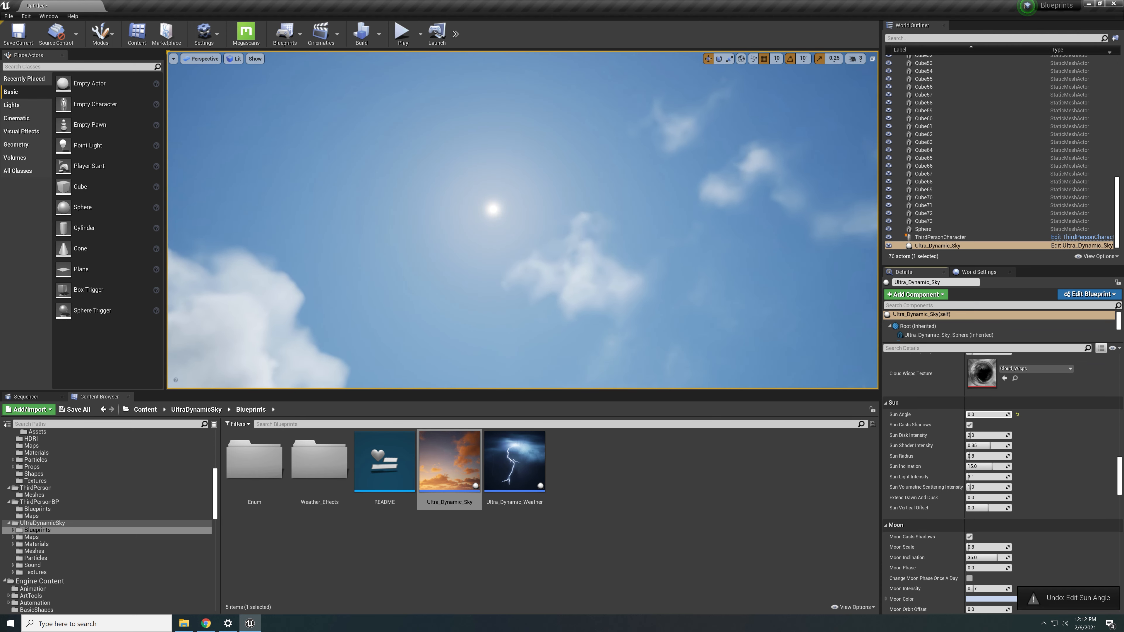
- Set the sky's Time of Day to 2300 in the Basic Controls to get a night sky
scroll(1100, 393, up, 5)
scroll(1100, 394, up, 5)
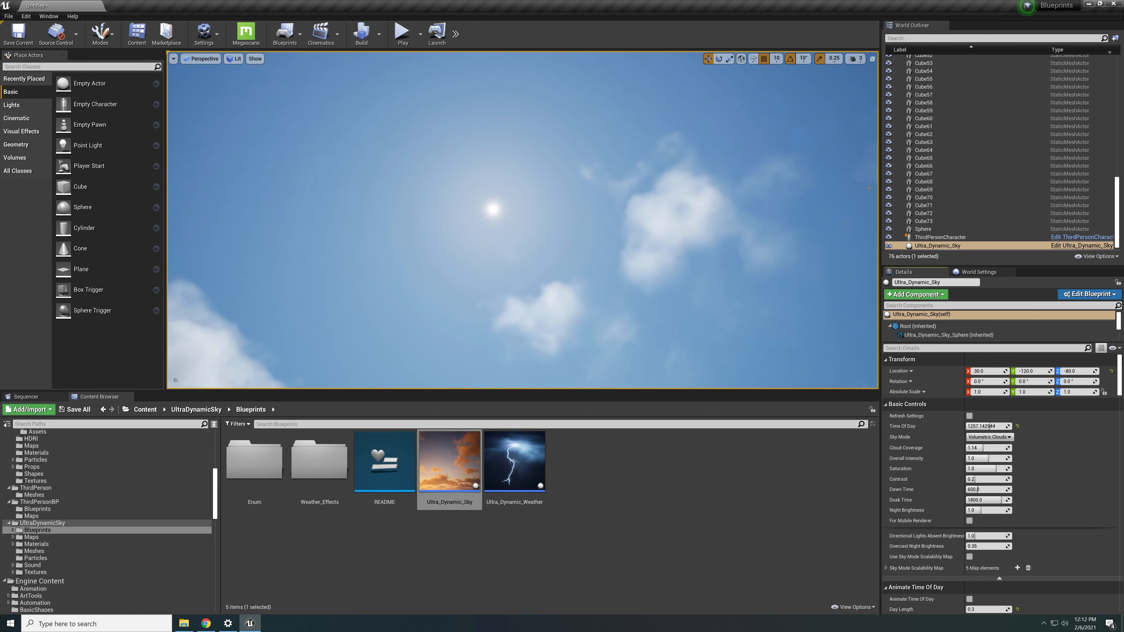
drag(1119, 380, 1119, 475)
scroll(1017, 443, down, 3)
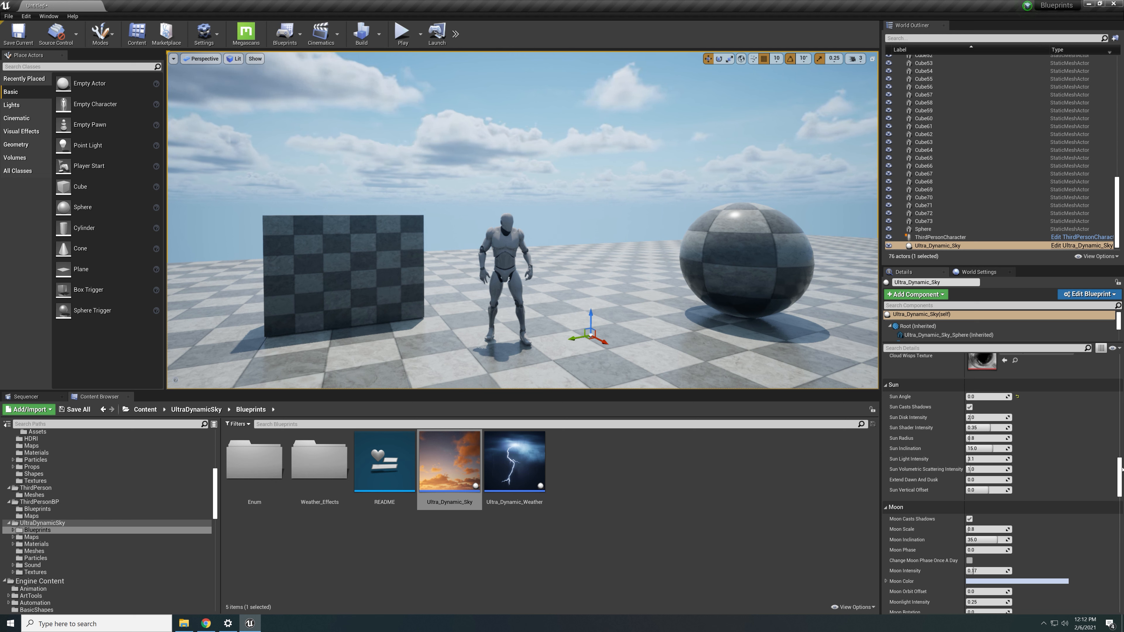
scroll(1113, 472, down, 3)
drag(1119, 478, 1119, 374)
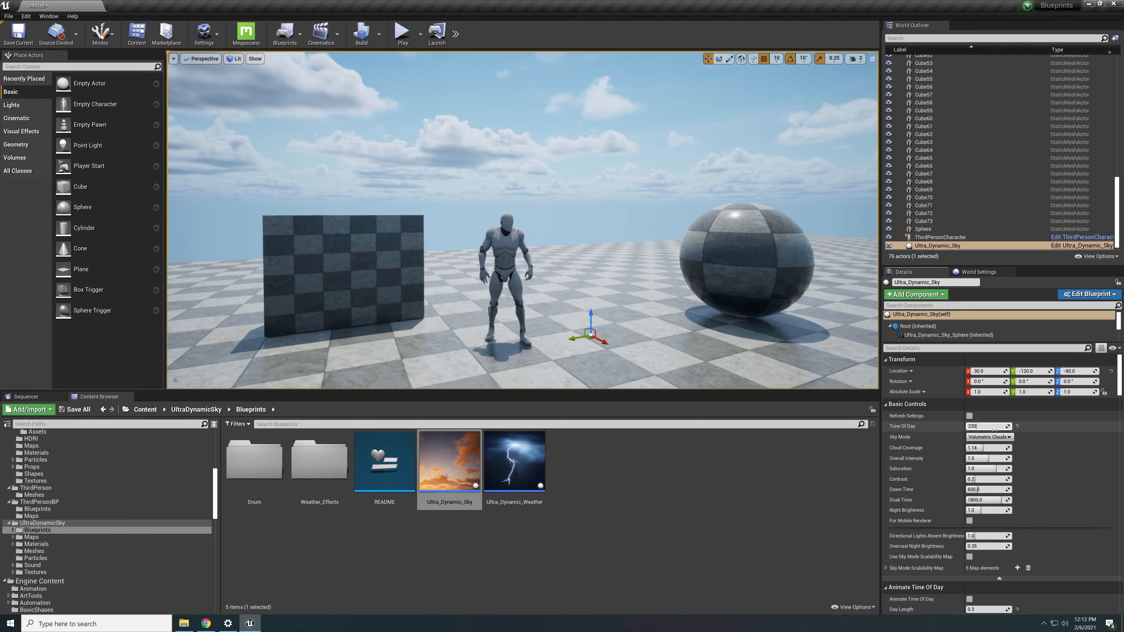
text(0)
key(Return)
- Try a Moon Scale of 20 while viewing the moon and restore the default scale
right_drag(522, 266, 522, 146)
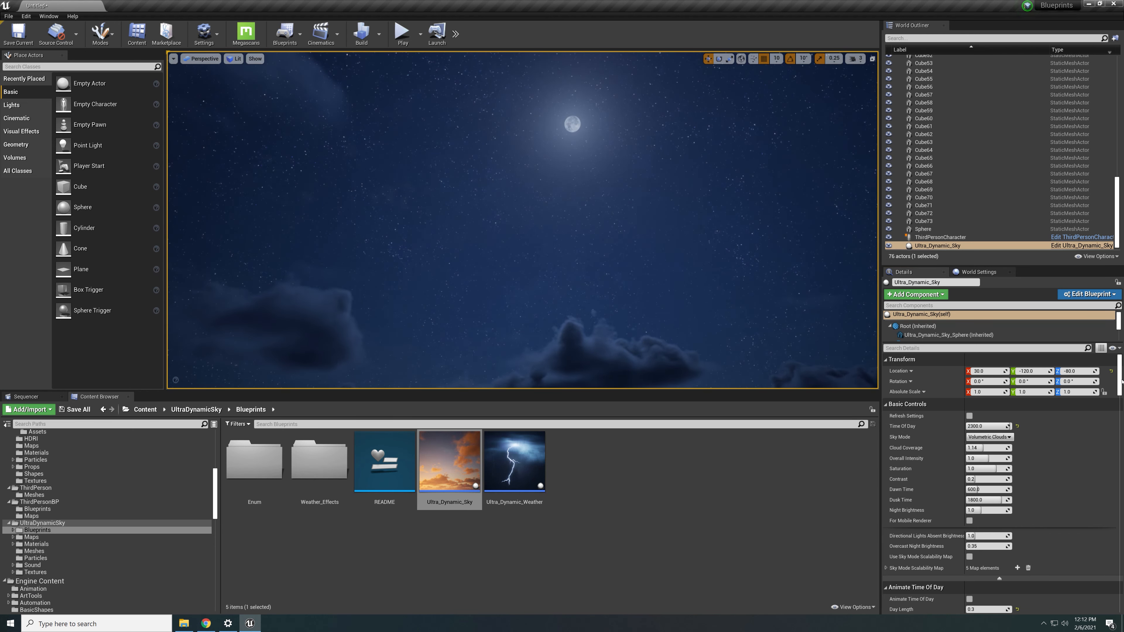
drag(1120, 382, 1122, 499)
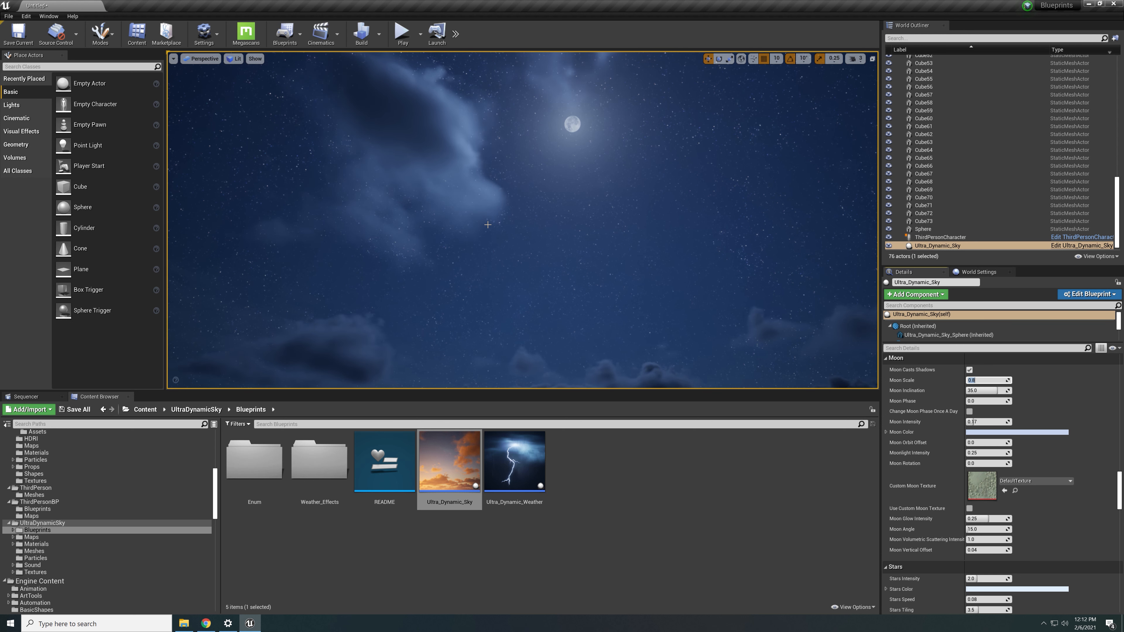
text(20)
key(Return)
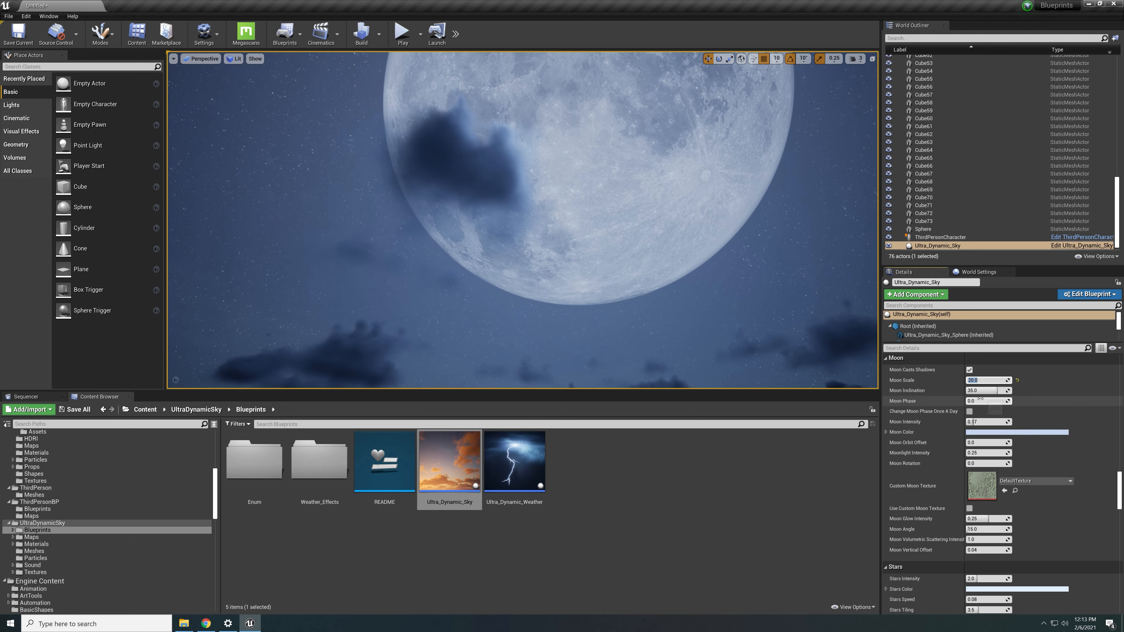
click(1017, 380)
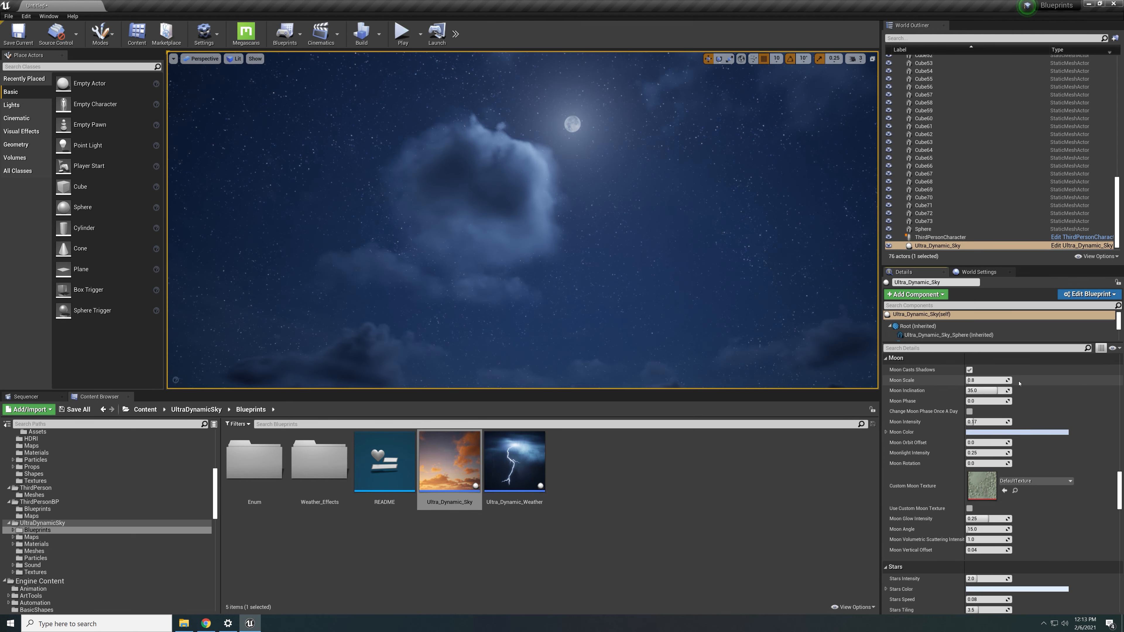
- Try Moon Phase values of 5 and 10 to compare moon shapes, and restore the default phase
click(980, 401)
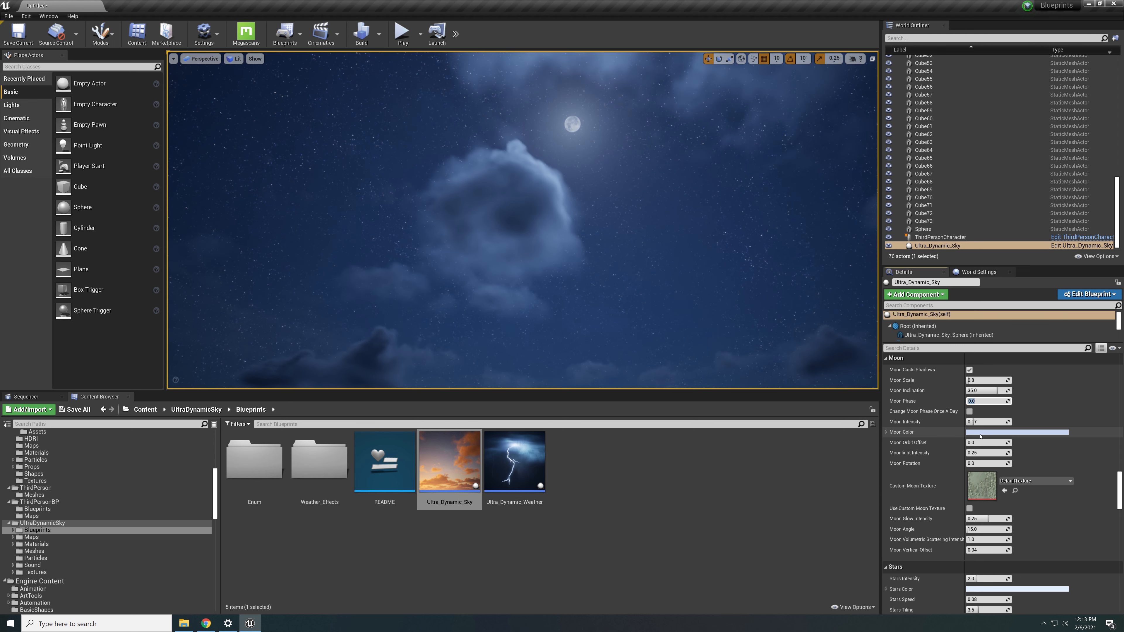
text(5)
key(Return)
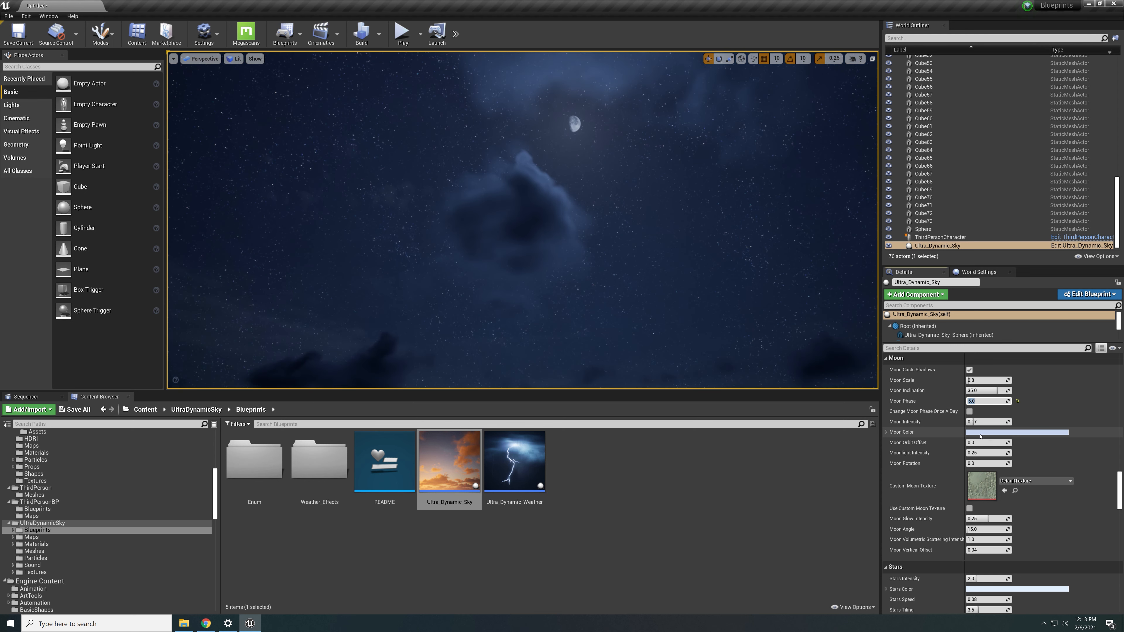
text(1)
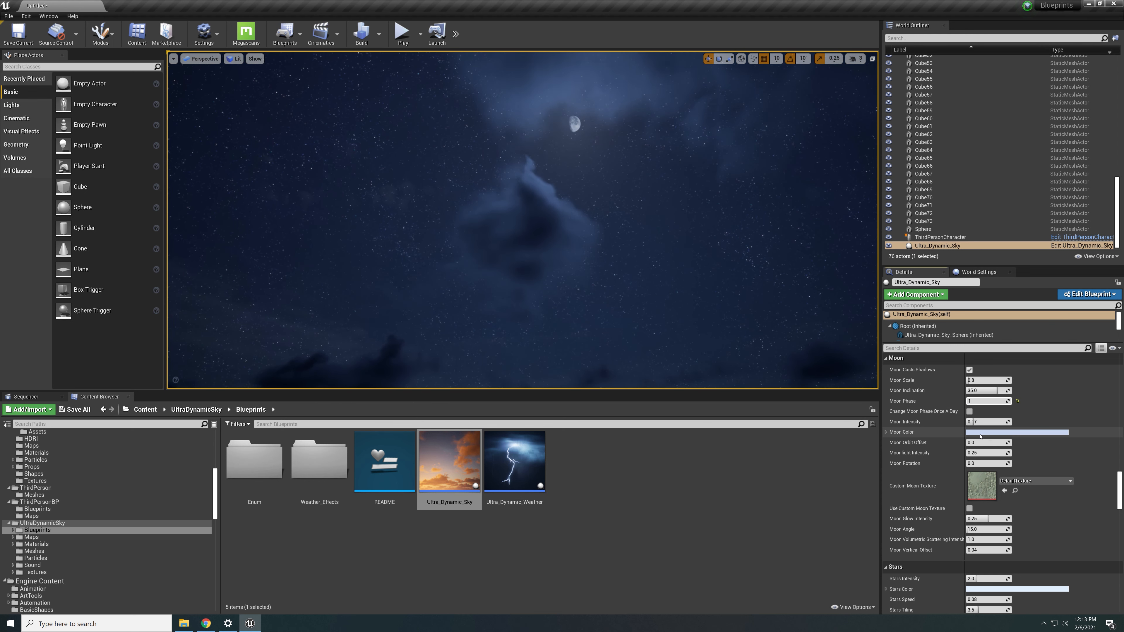
text(0)
key(Return)
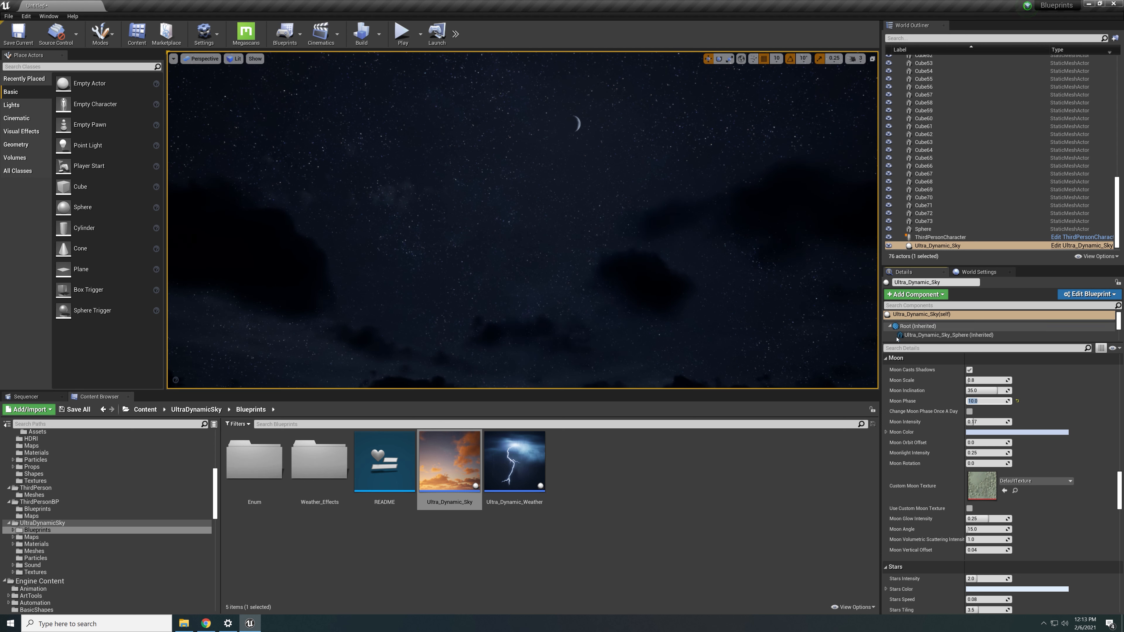
click(1017, 401)
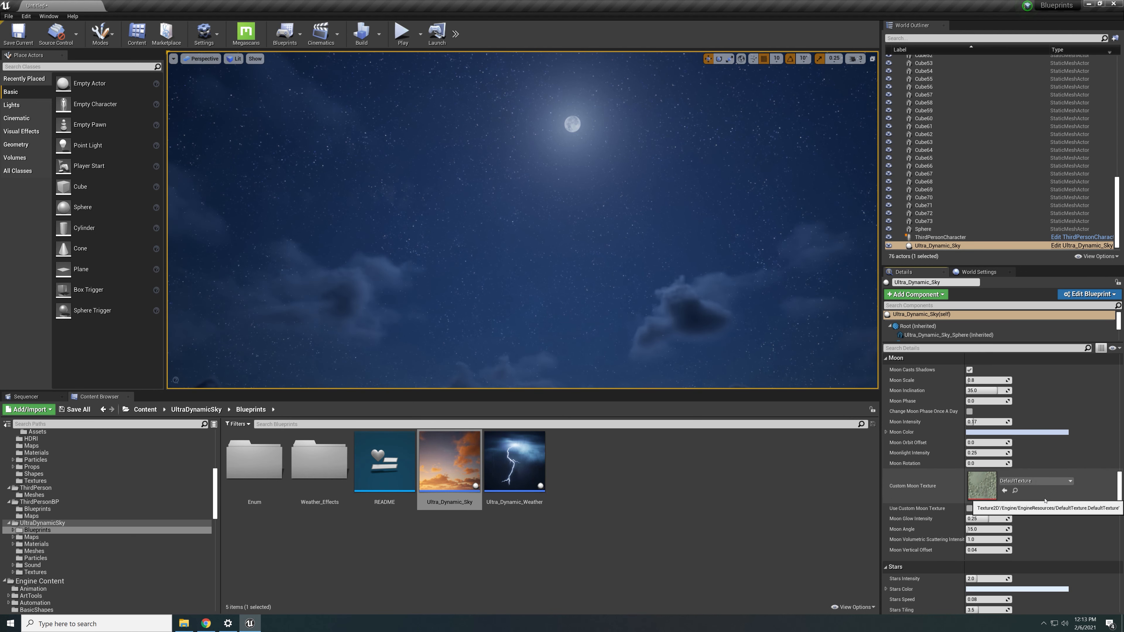
- Try a Stars Intensity of 10 in the sky's Stars settings and restore the default intensity
scroll(1045, 501, down, 1)
scroll(1044, 500, down, 3)
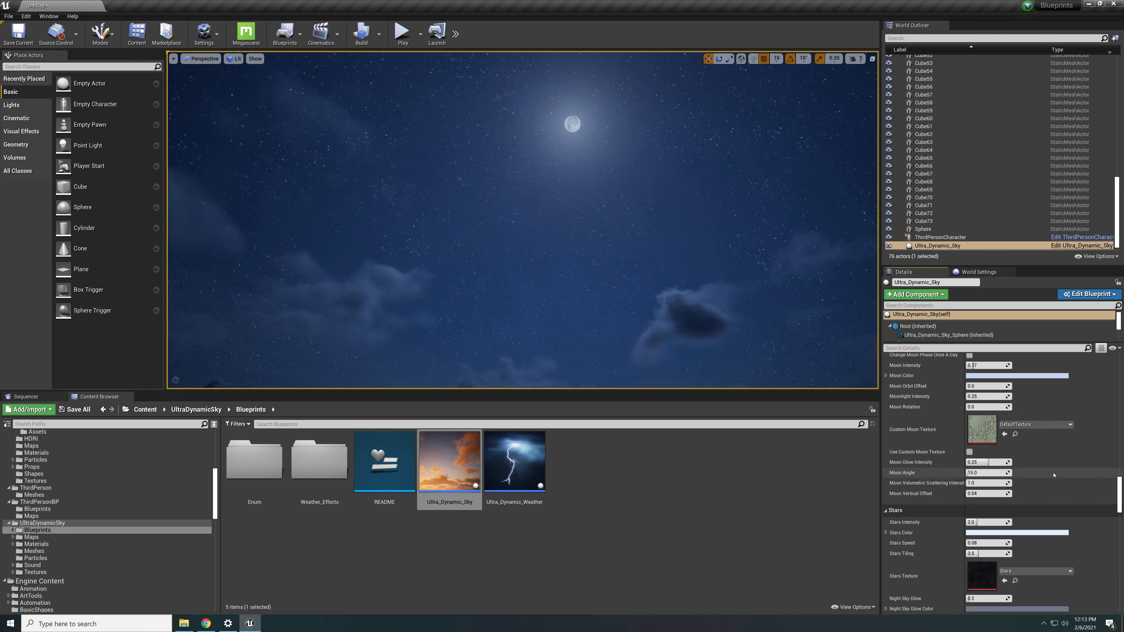
scroll(977, 463, down, 4)
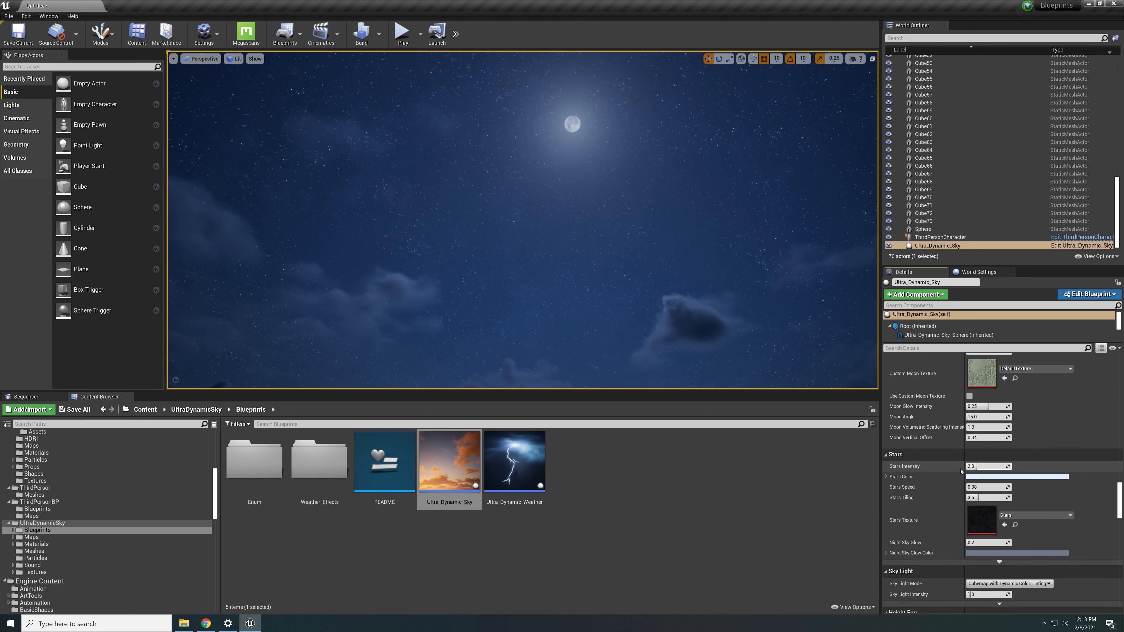
right_drag(690, 274, 743, 319)
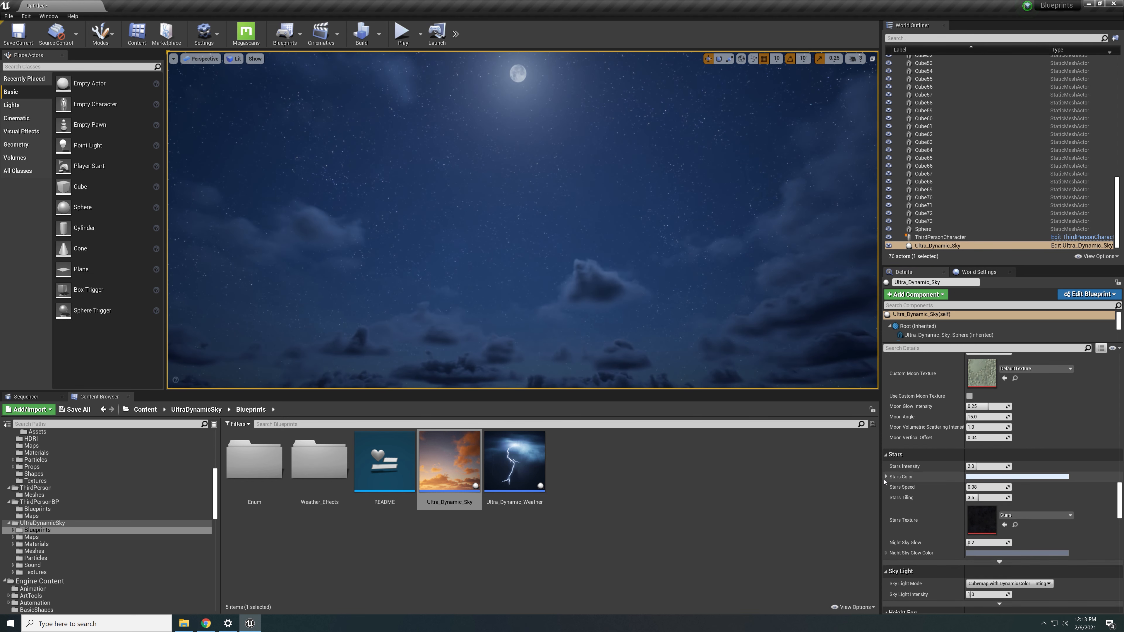
click(986, 468)
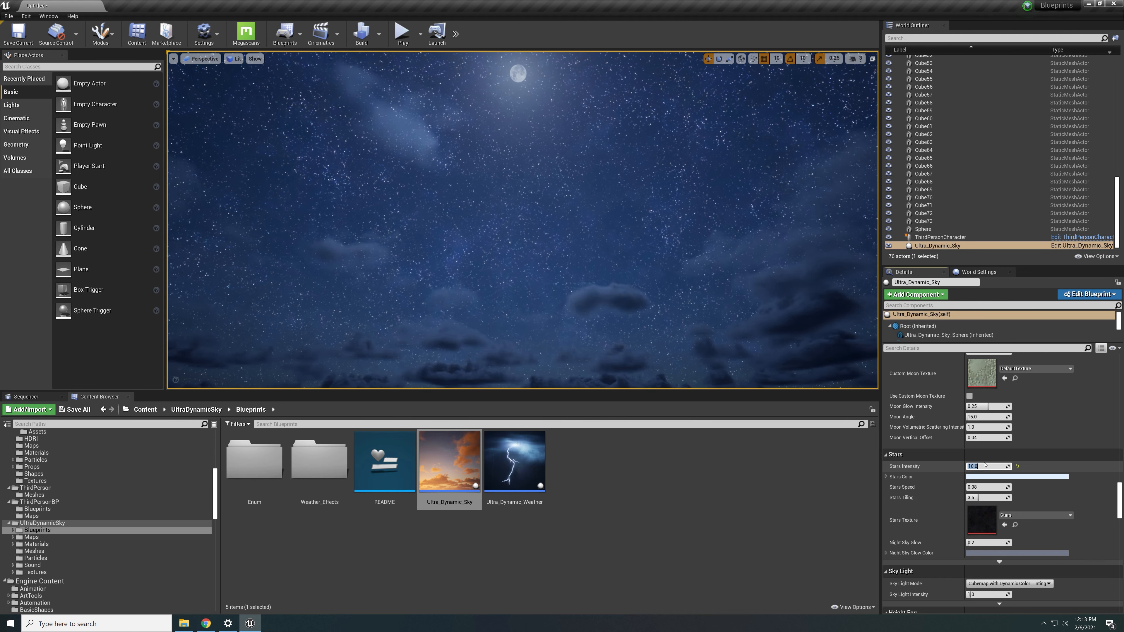
click(1008, 462)
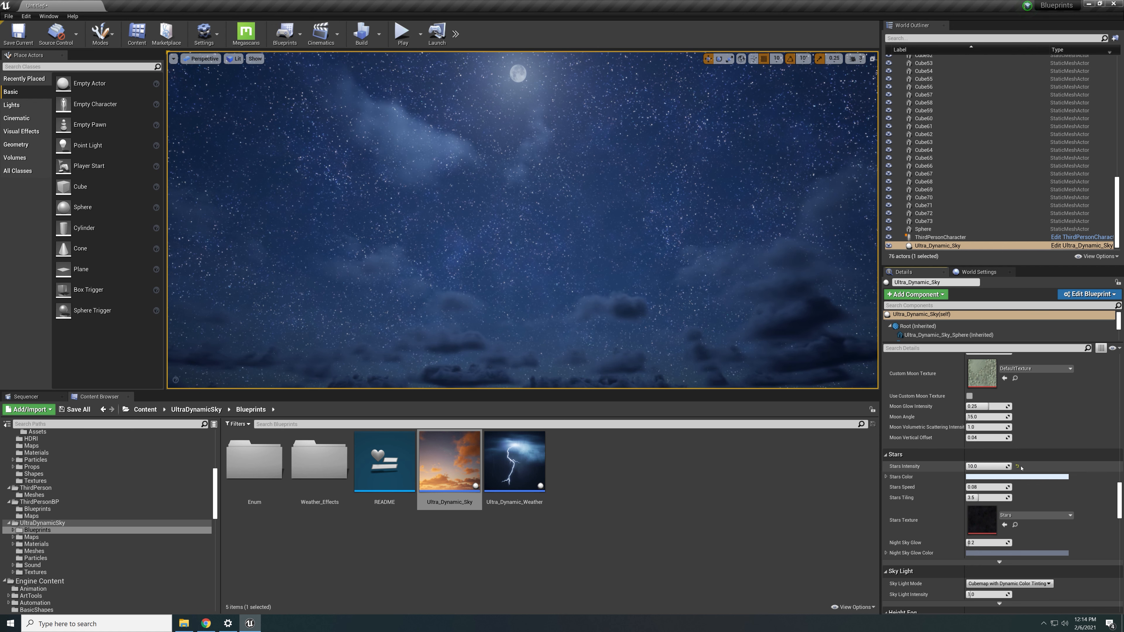
click(1016, 466)
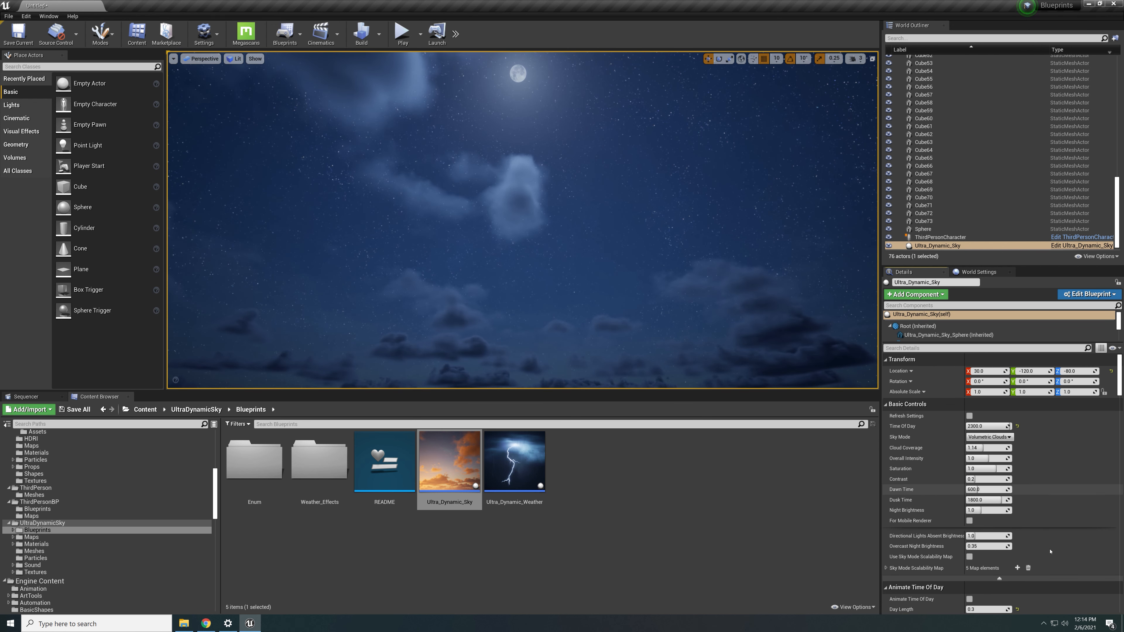
- Set the sky's Cloud Coverage to 0 to clear the clouds from the night sky
click(983, 447)
text(0)
key(Return)
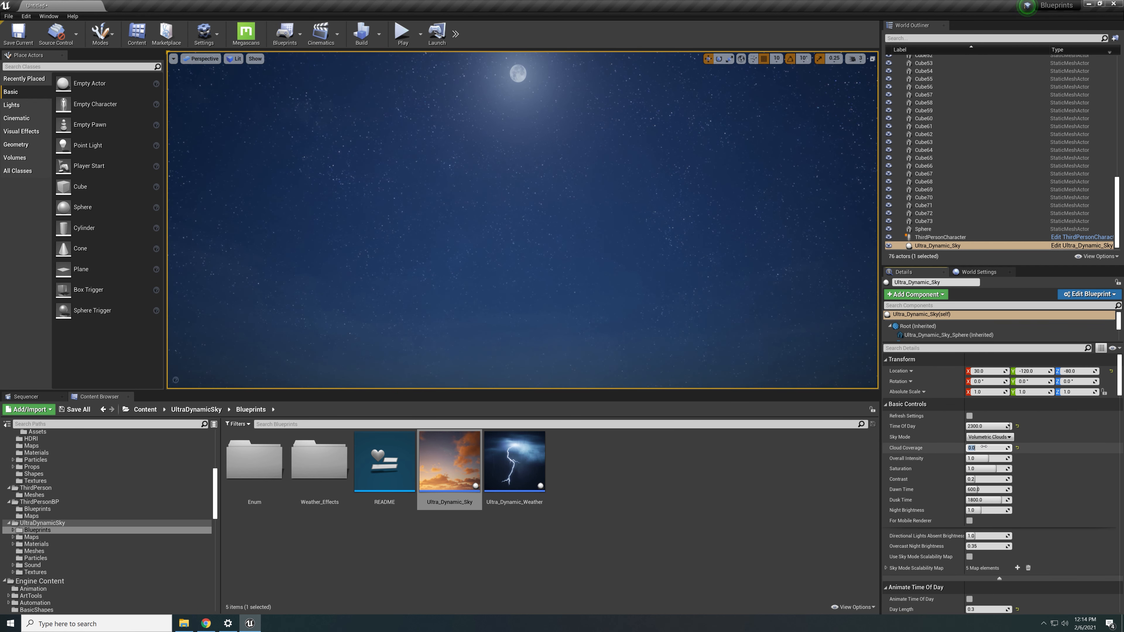
- Enable Use Auroras in the sky's Aurora settings and view the aurora from several directions
drag(1119, 380, 1122, 547)
mouse_move(684, 248)
right_down()
mouse_move(684, 283)
mouse_move(683, 261)
right_up()
click(969, 431)
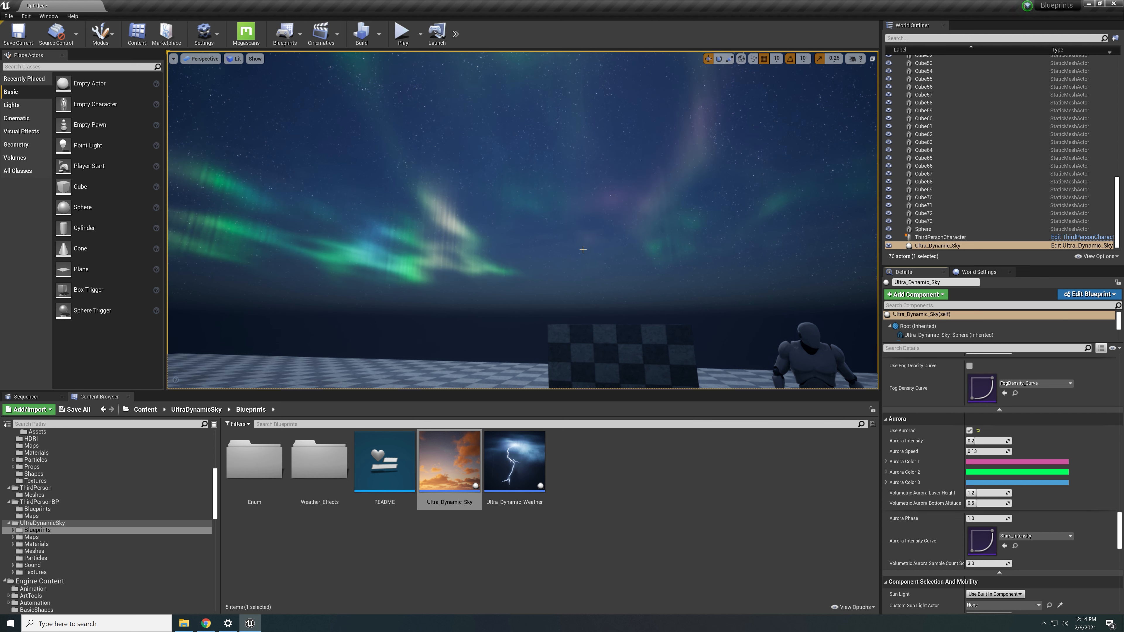
right_drag(460, 222, 460, 185)
right_drag(626, 260, 643, 308)
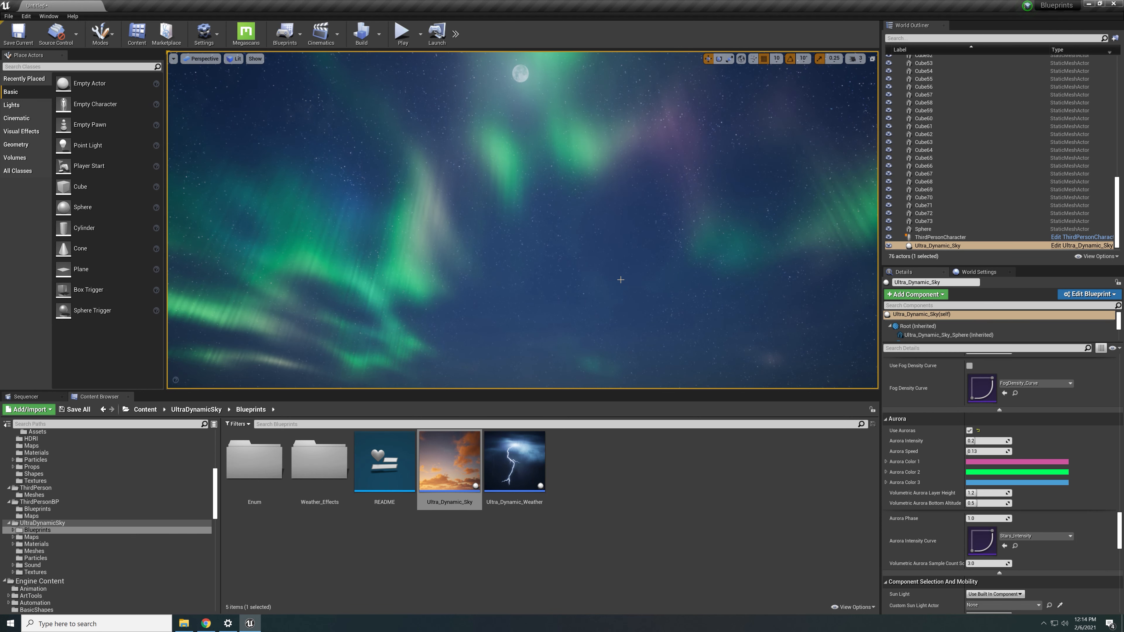
right_drag(621, 279, 628, 321)
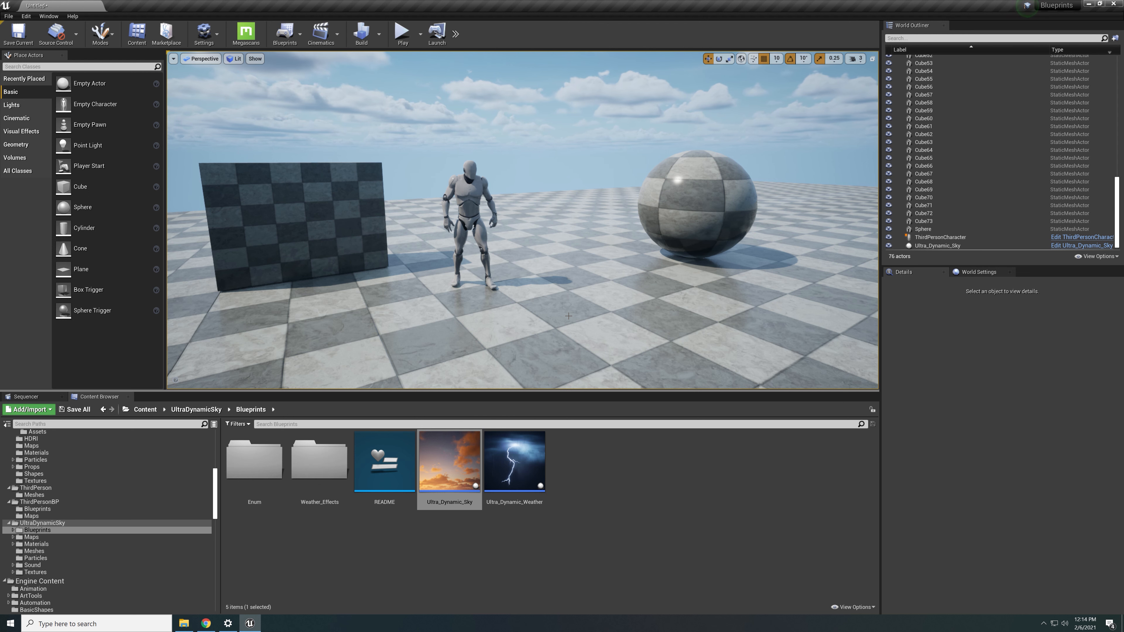
- Locate the Ultra_Dynamic_Weather blueprint in the UltraDynamicSky Blueprints folder and read its description
right_drag(474, 274, 504, 270)
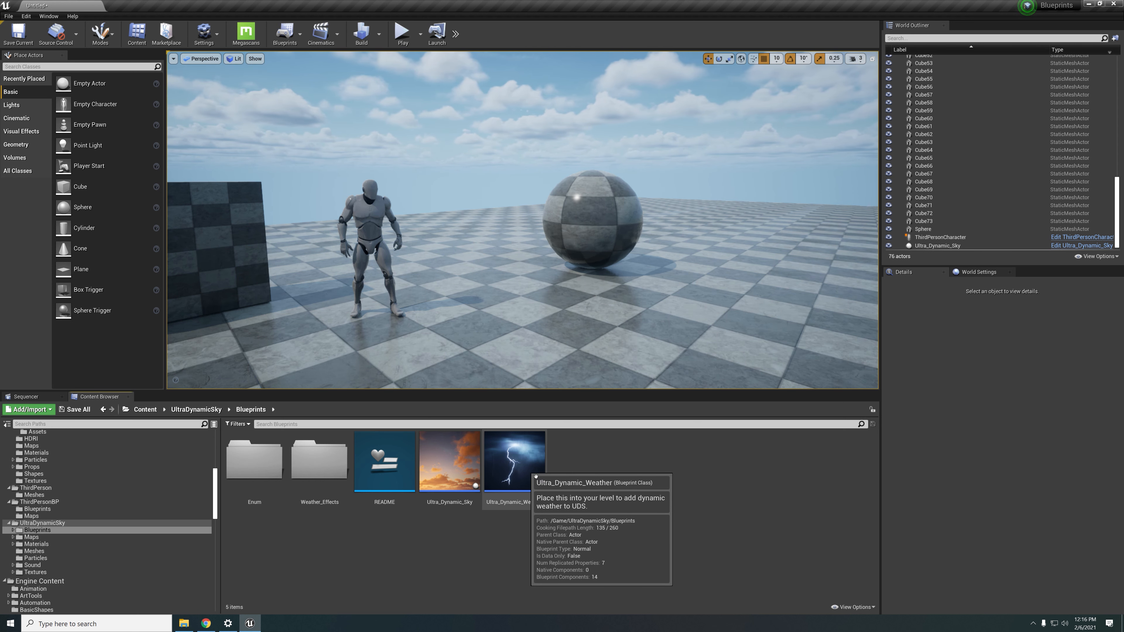
click(532, 496)
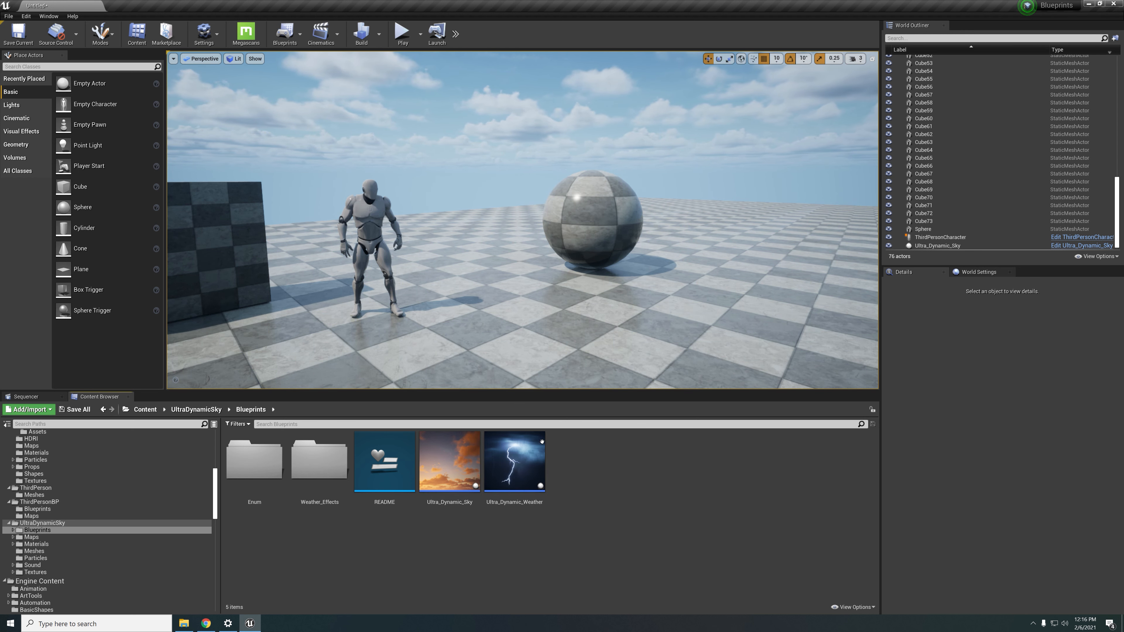
- Place the Ultra_Dynamic_Weather blueprint in the level near the sphere, deselect it and view the rain effect
click(531, 467)
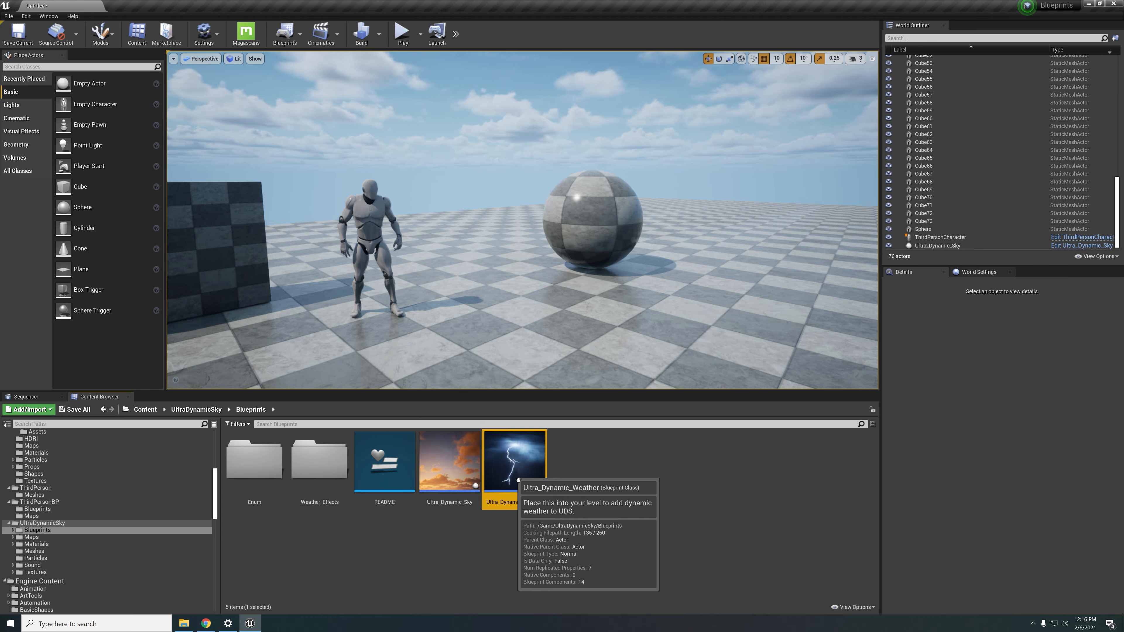
click(544, 275)
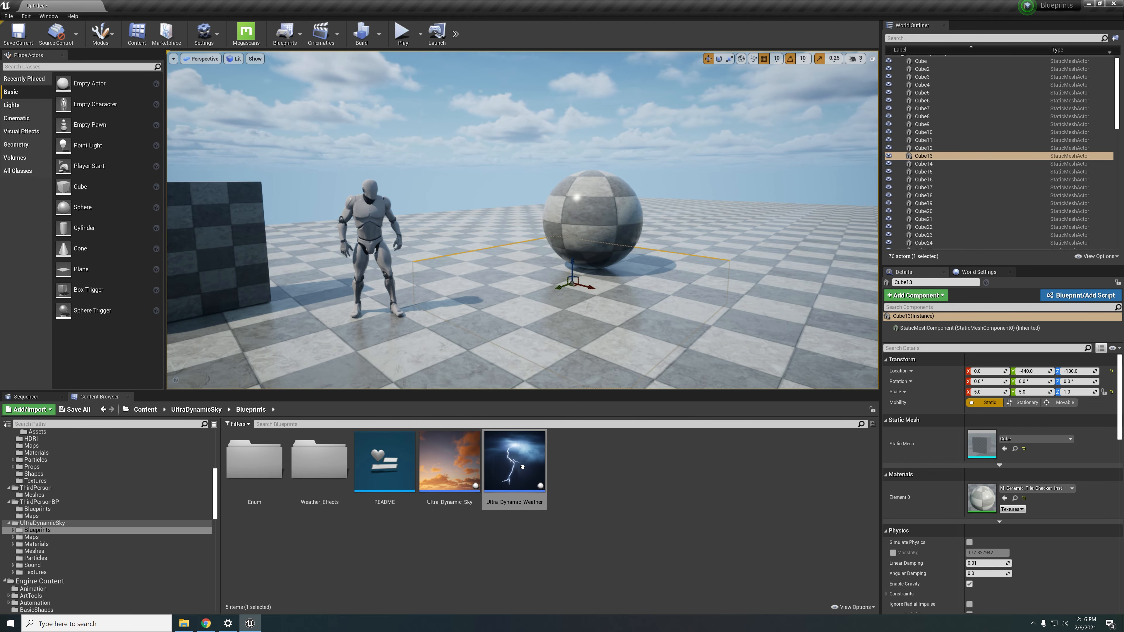
drag(513, 461, 555, 261)
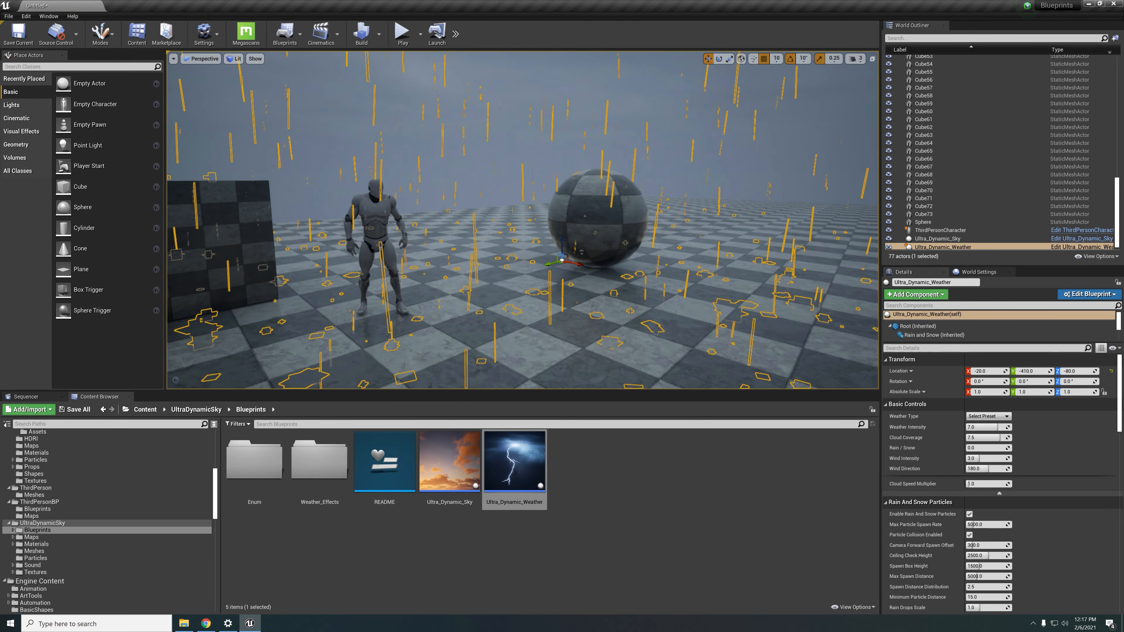
key(Escape)
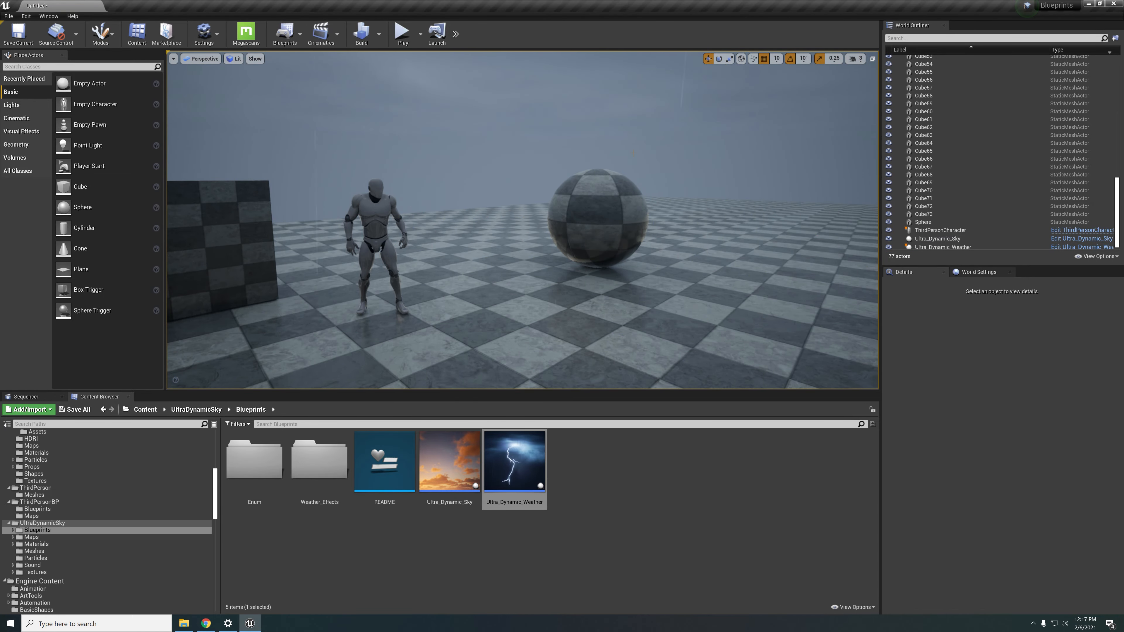
right_drag(598, 192, 626, 195)
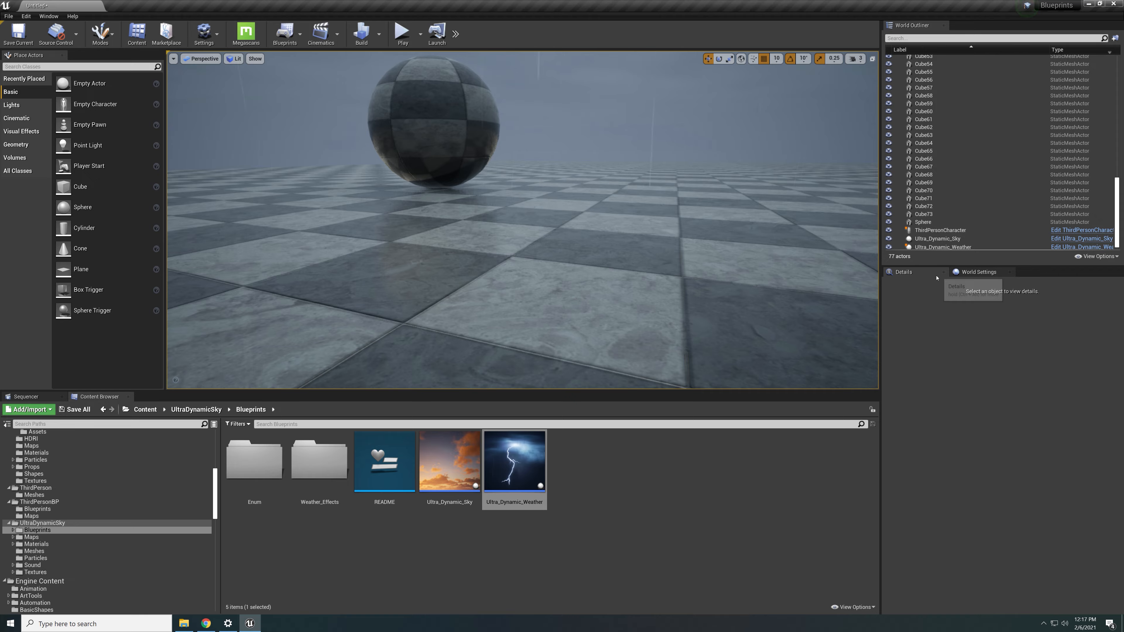
- Try the Clear Skies and Partly Cloudy presets on the Ultra_Dynamic_Weather actor and switch its Weather Type to a stormy preset
scroll(974, 224, down, 1)
click(963, 245)
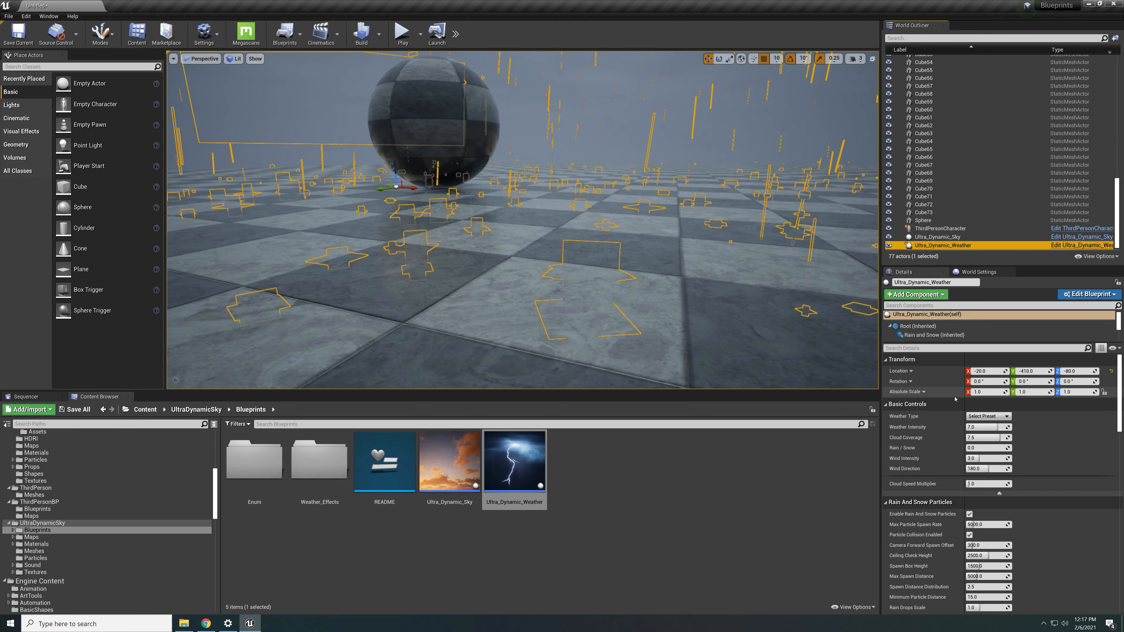
click(1001, 417)
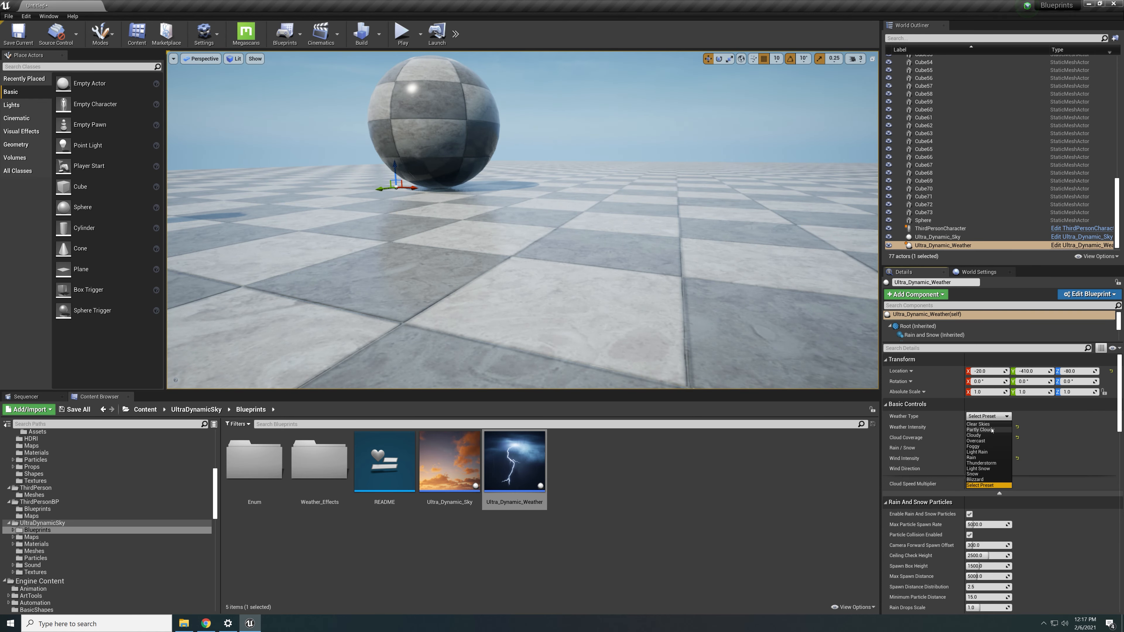
click(991, 429)
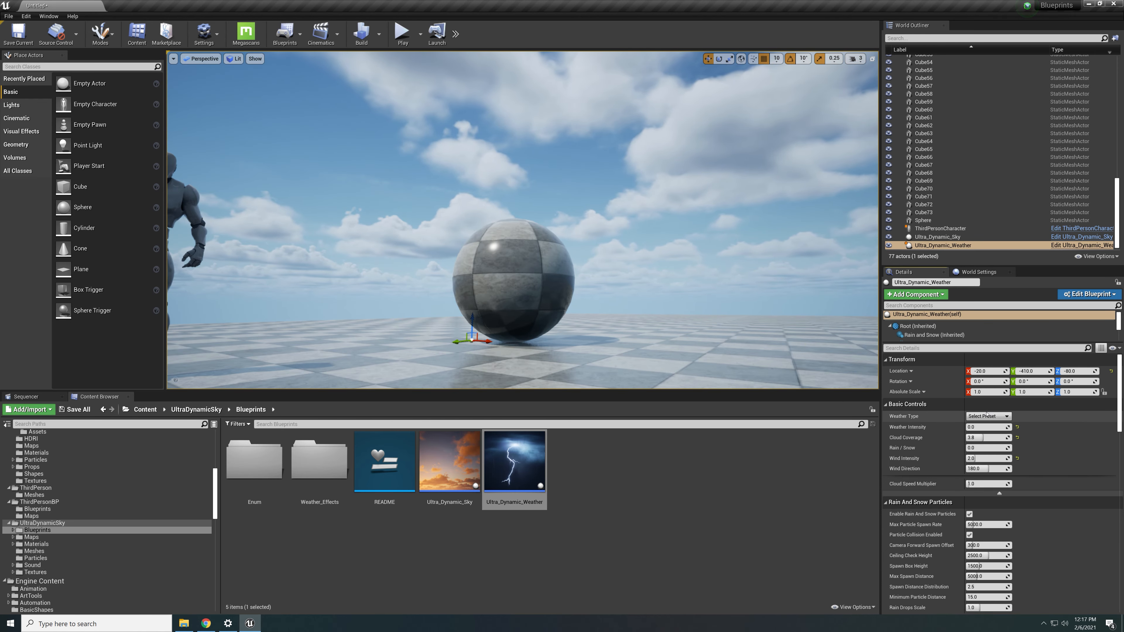
click(992, 417)
click(995, 417)
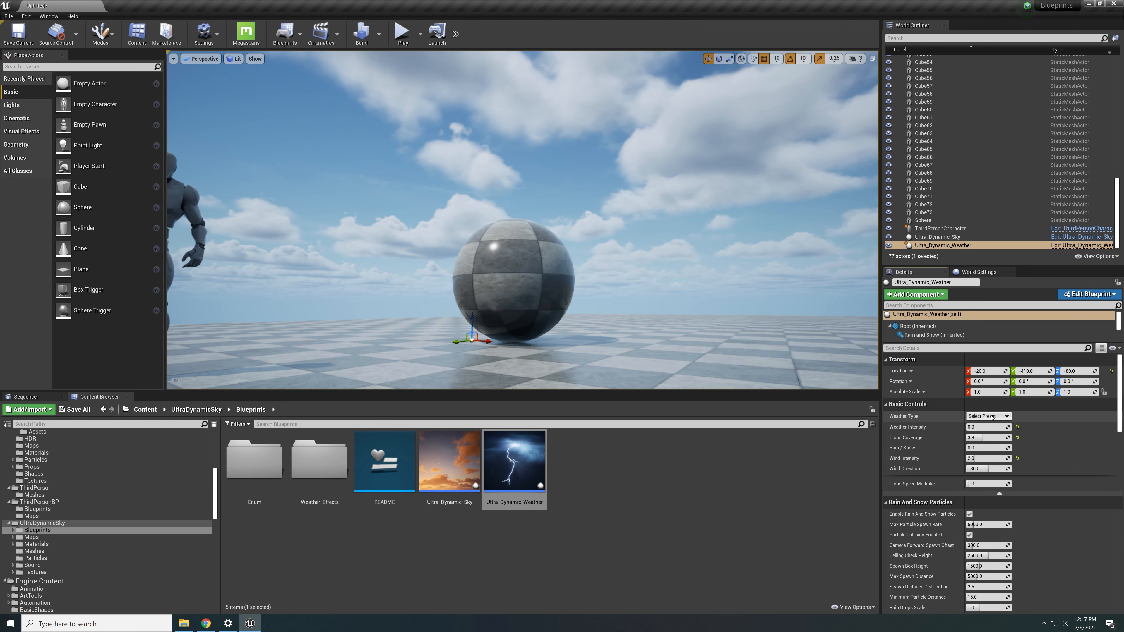
click(1004, 417)
click(995, 468)
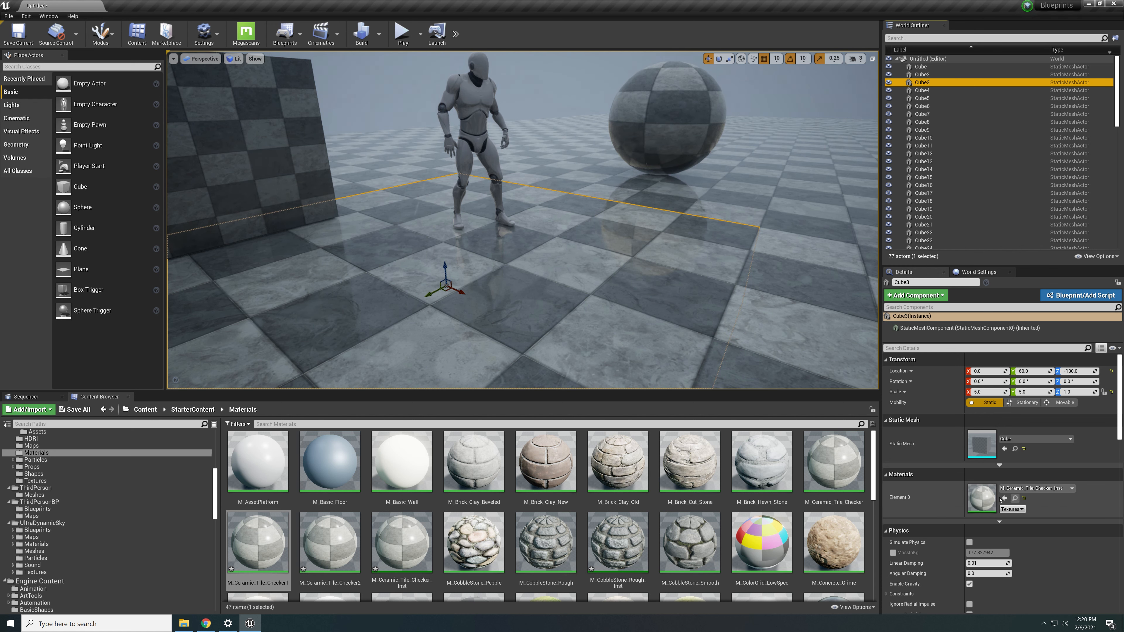
- Set the parent of the floor's material instance to M_Ceramic_Tile_Checker1, close its editor and inspect the wet floor up close
click(978, 497)
double_click(978, 496)
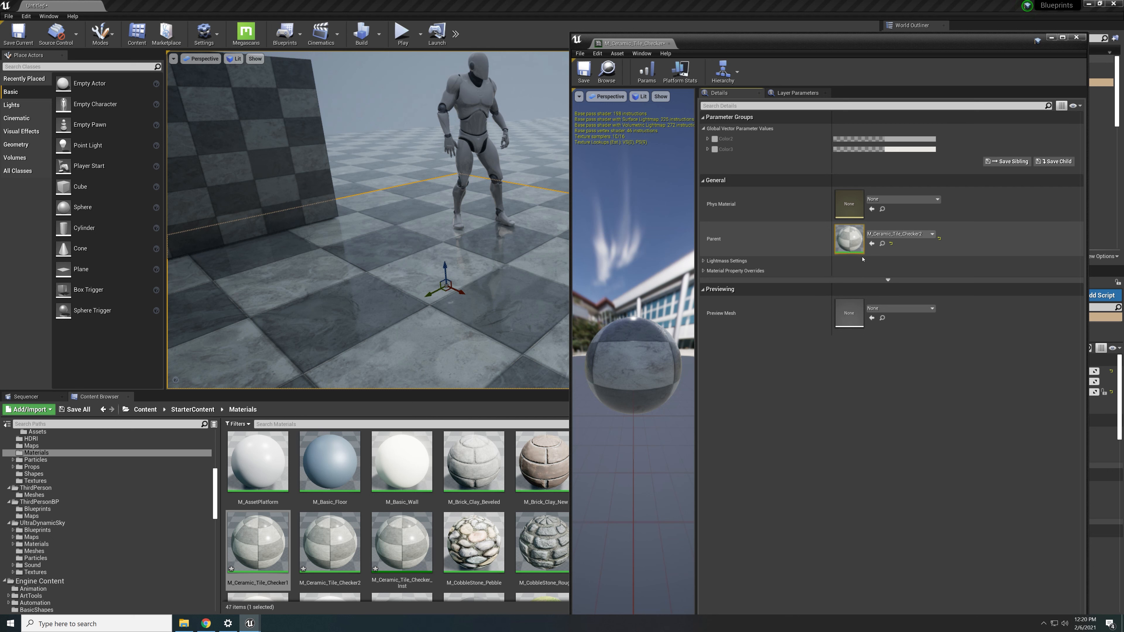
click(258, 542)
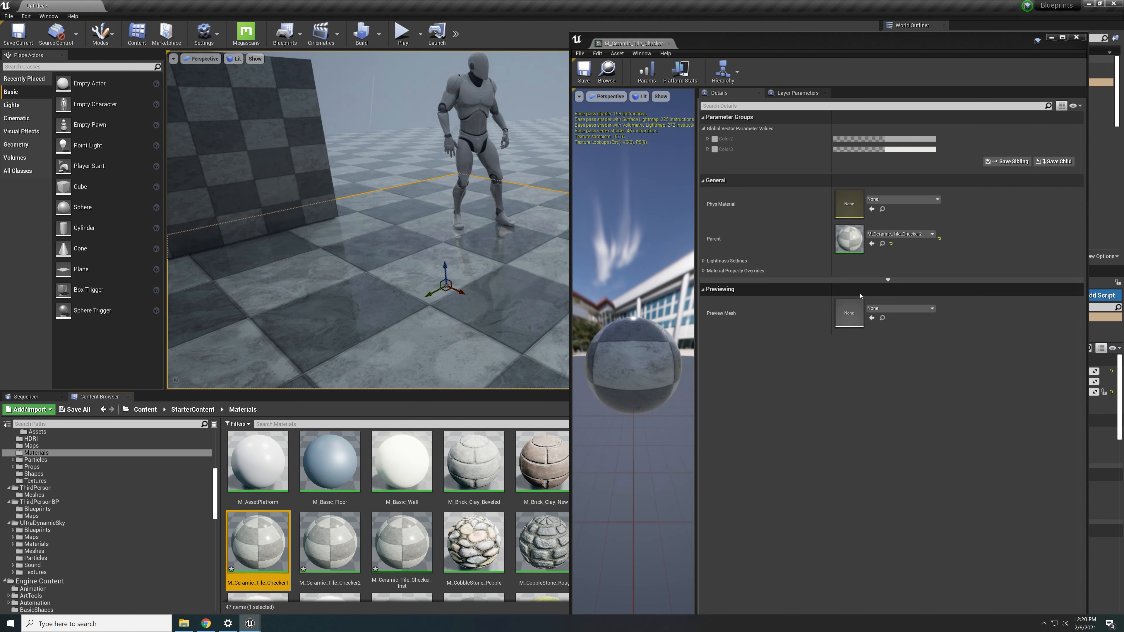
click(872, 243)
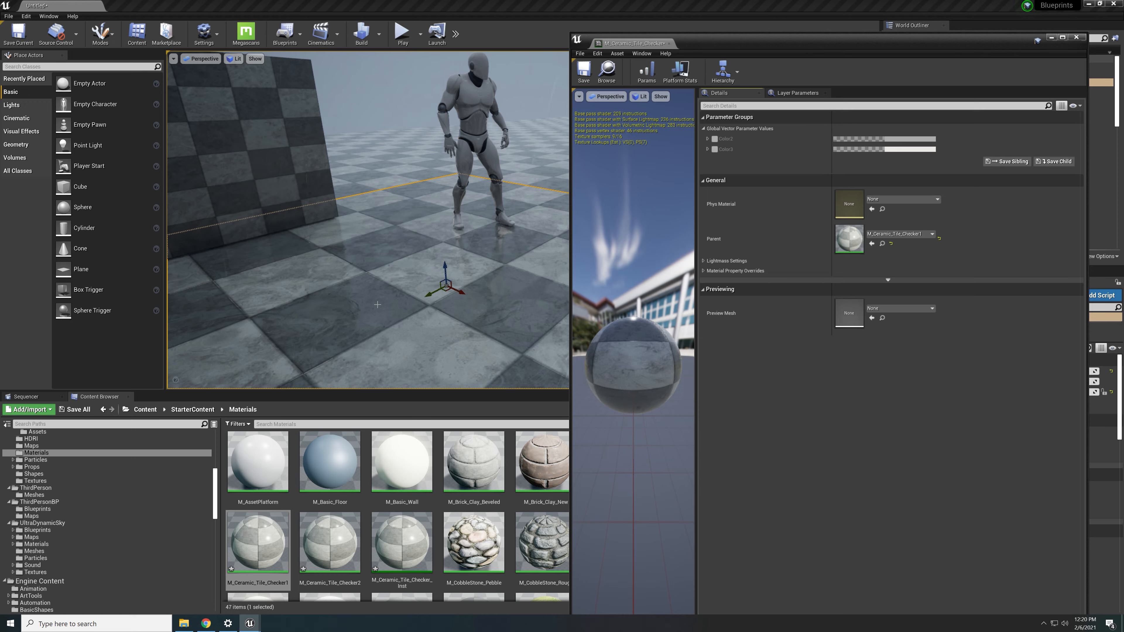
click(1076, 36)
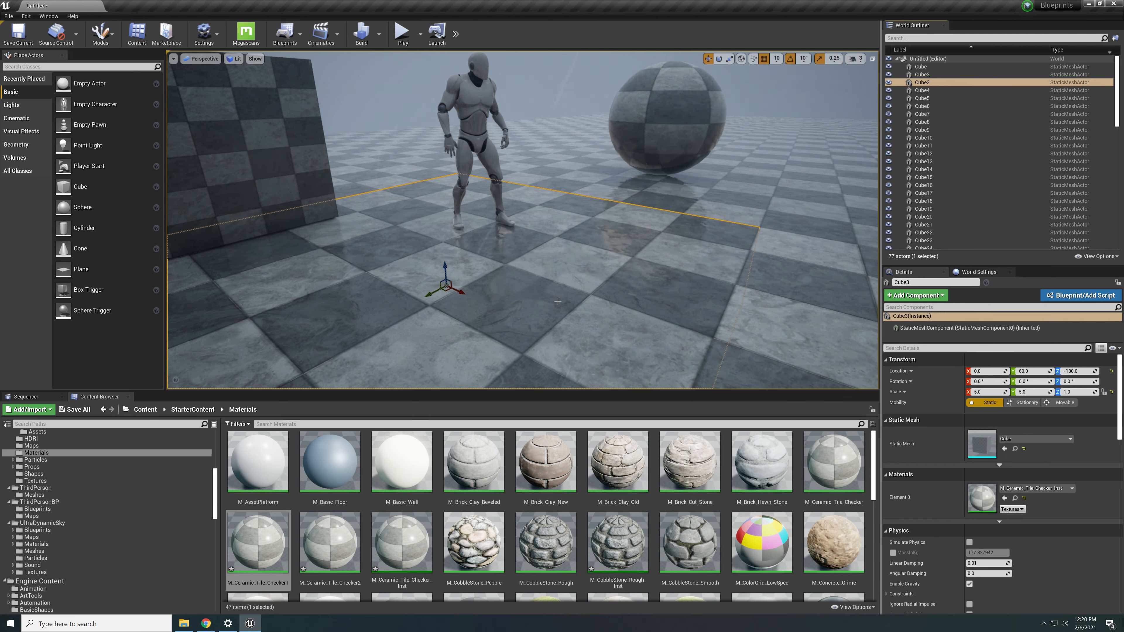
right_drag(557, 278, 557, 341)
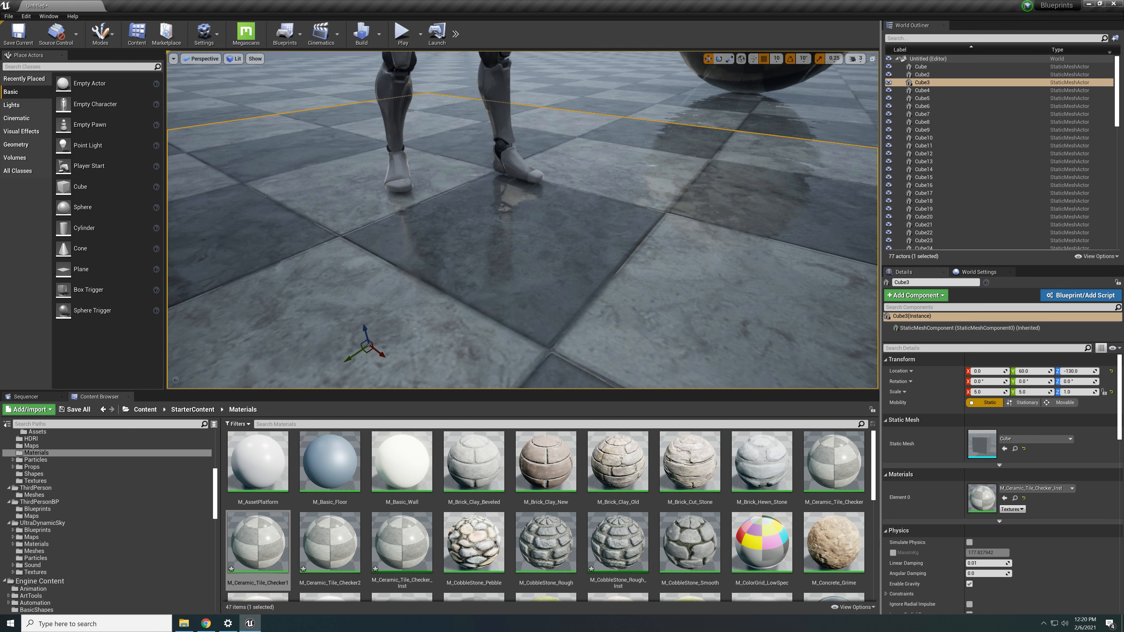
right_drag(558, 278, 526, 278)
right_drag(522, 221, 495, 219)
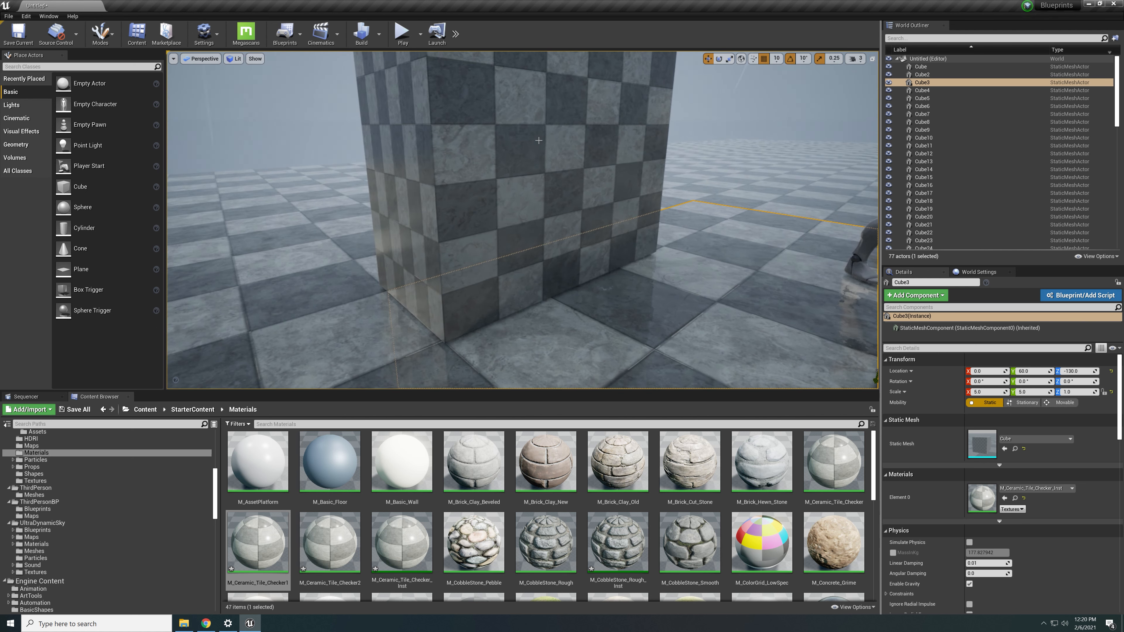
- Assign the M_Ceramic_Tile_Checker2 material to the checkered wall block Cube73
click(496, 220)
key(f)
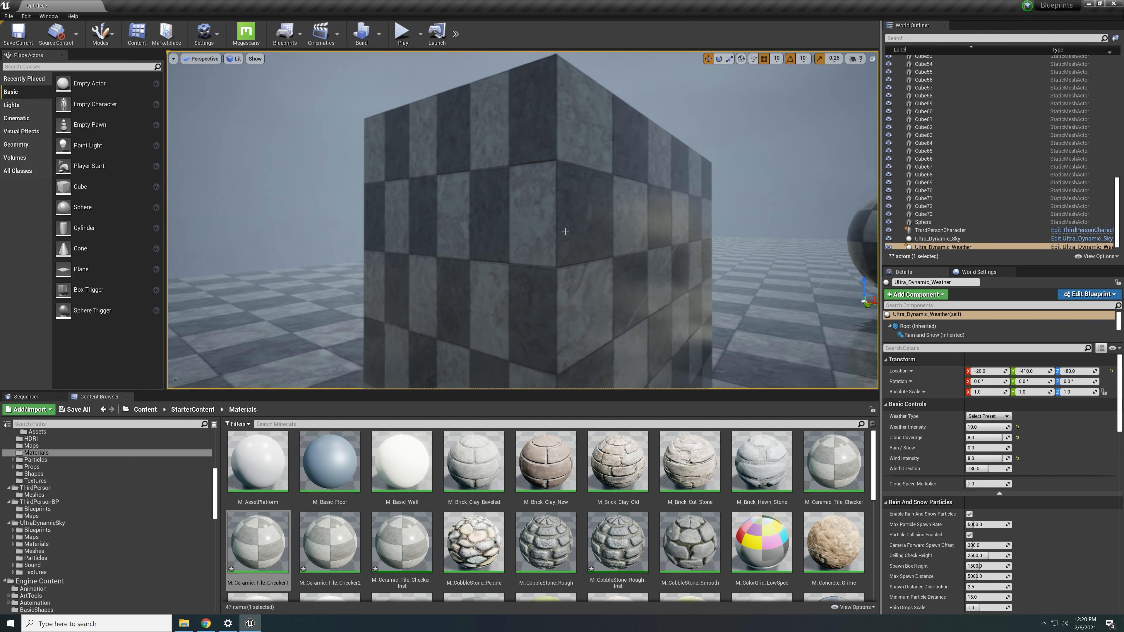
click(923, 214)
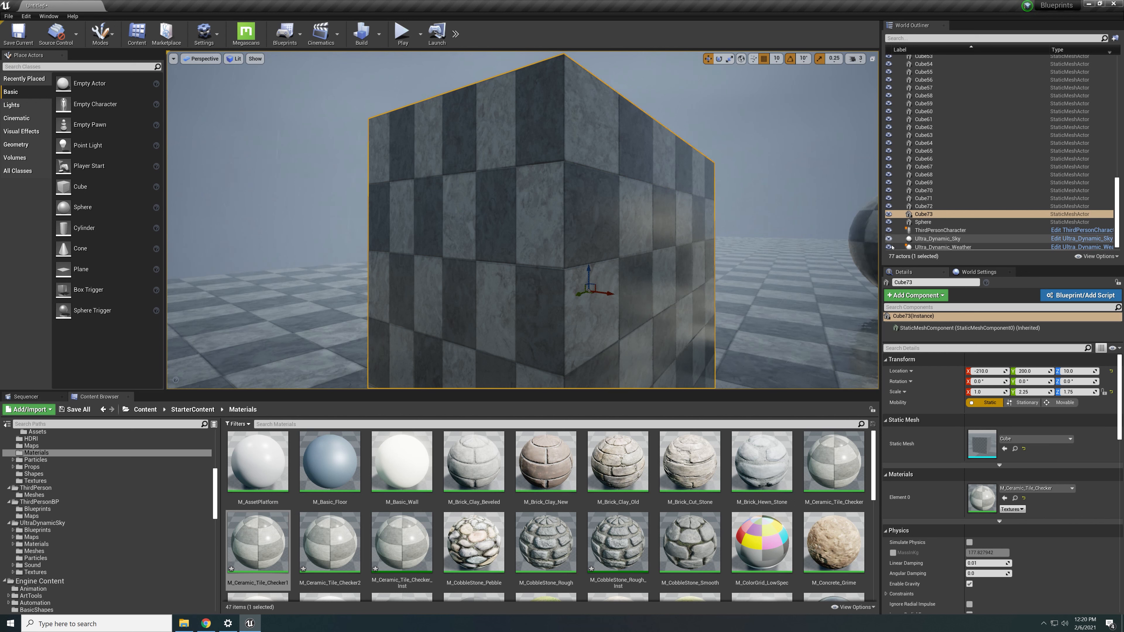
right_drag(579, 252, 580, 252)
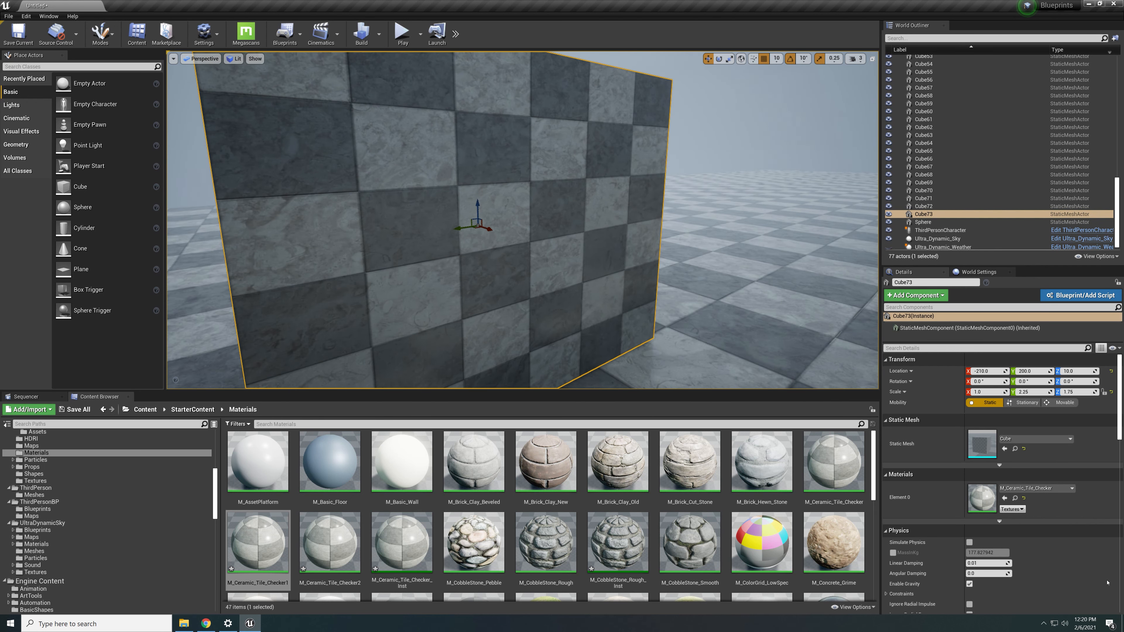
click(1015, 499)
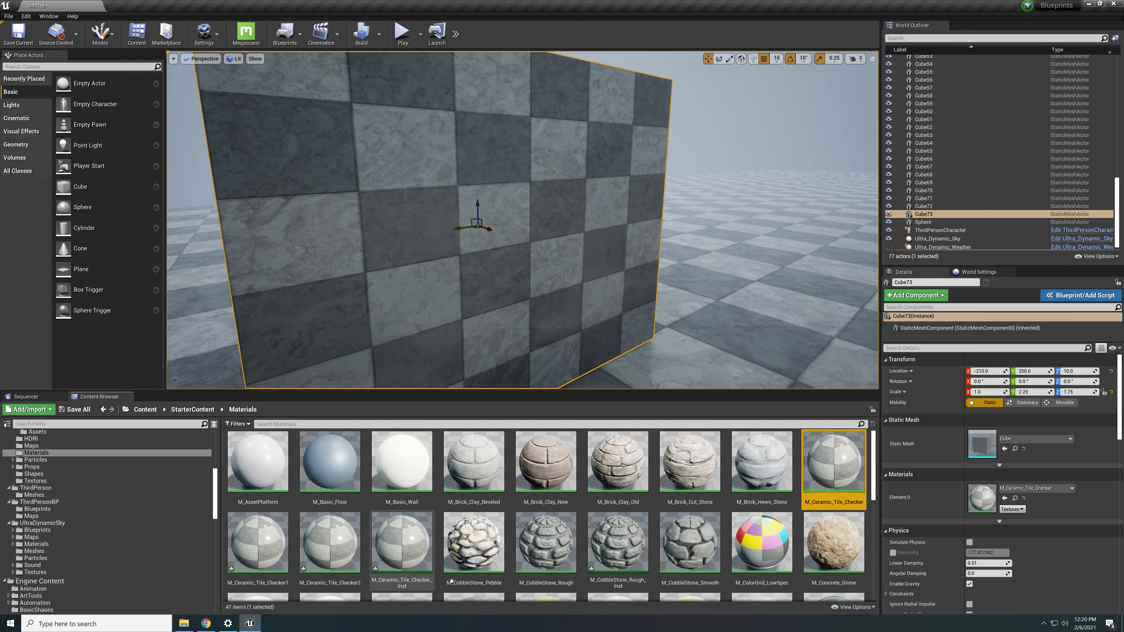
click(330, 544)
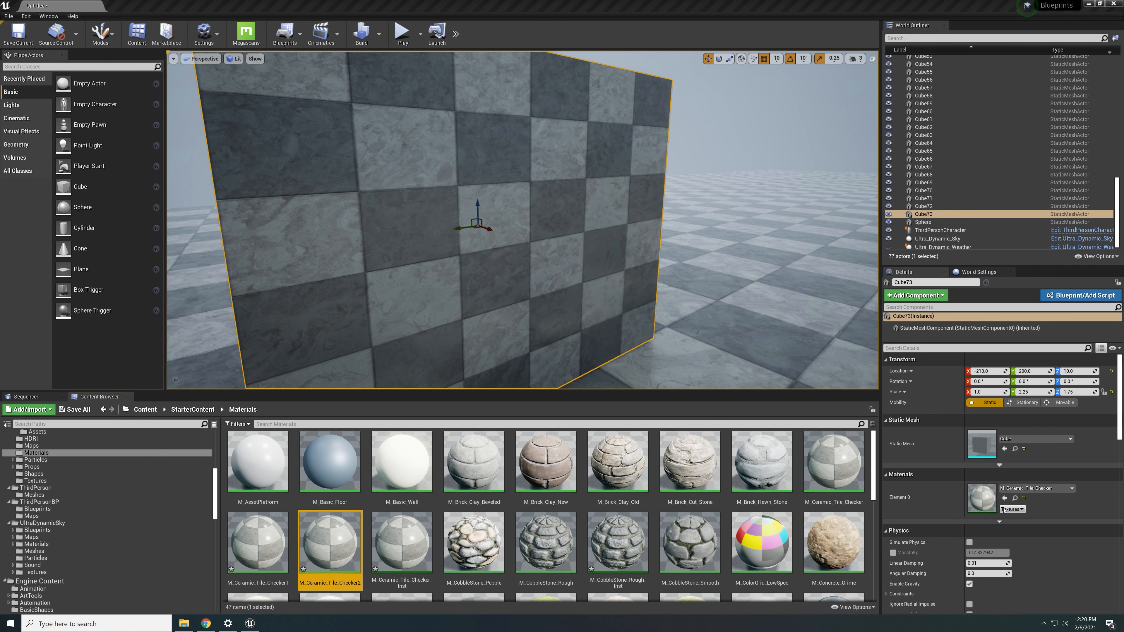
click(1005, 498)
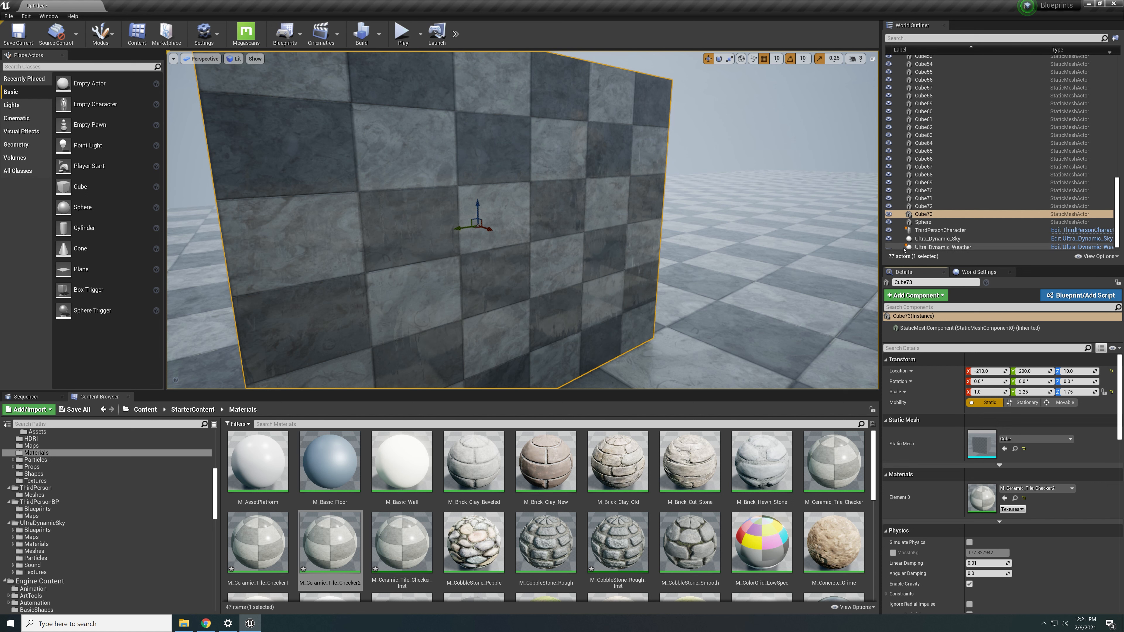
- Examine the dripping rain effect on the wall block and the wet floor from several angles
click(890, 248)
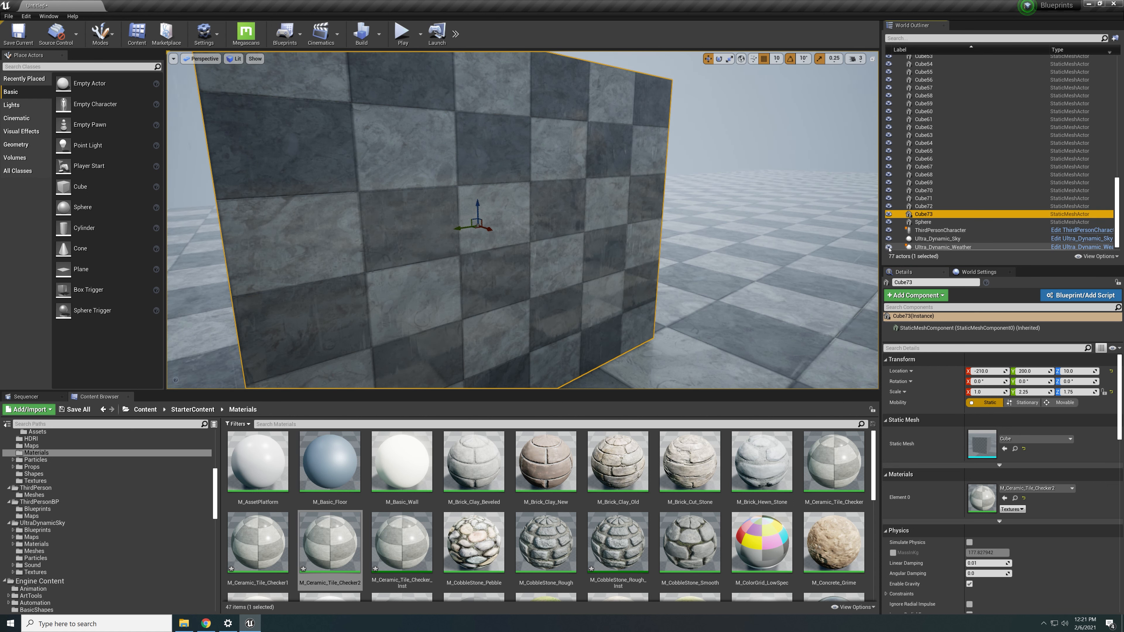
right_drag(645, 284, 690, 312)
right_drag(653, 208, 598, 188)
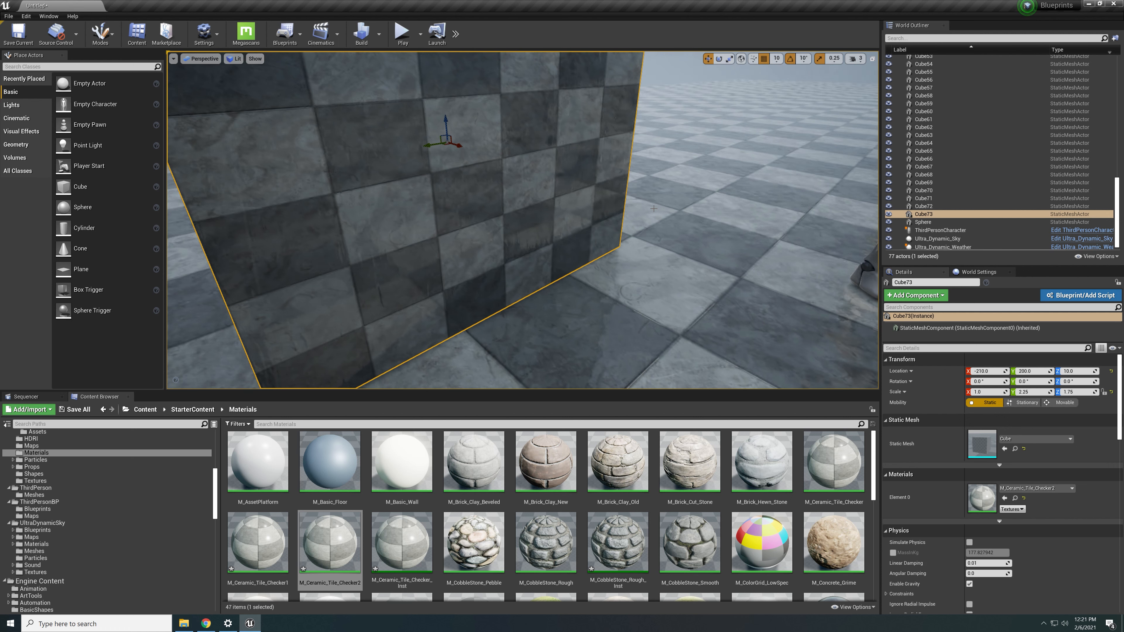
key(f)
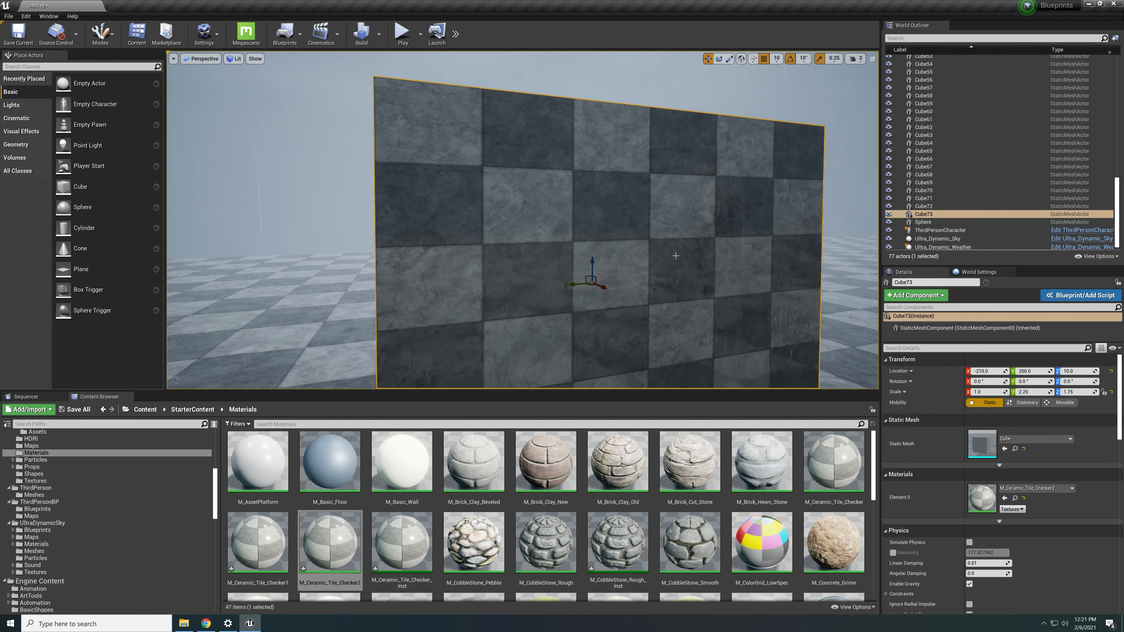
right_drag(675, 256, 711, 242)
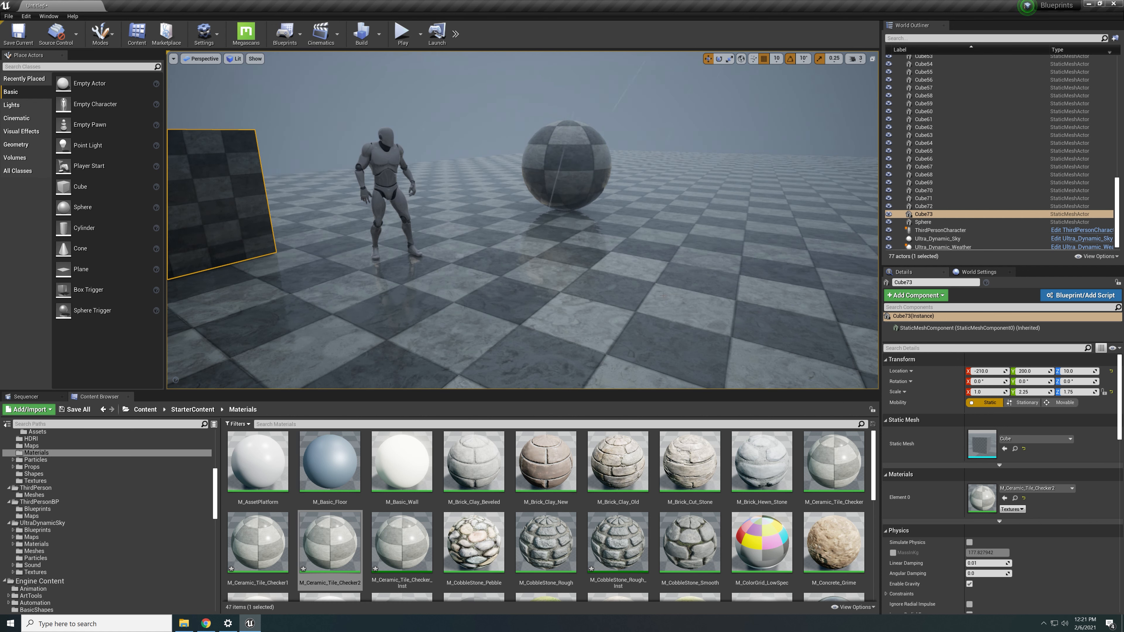
mouse_move(577, 293)
right_down()
mouse_move(531, 297)
mouse_move(577, 293)
right_up()
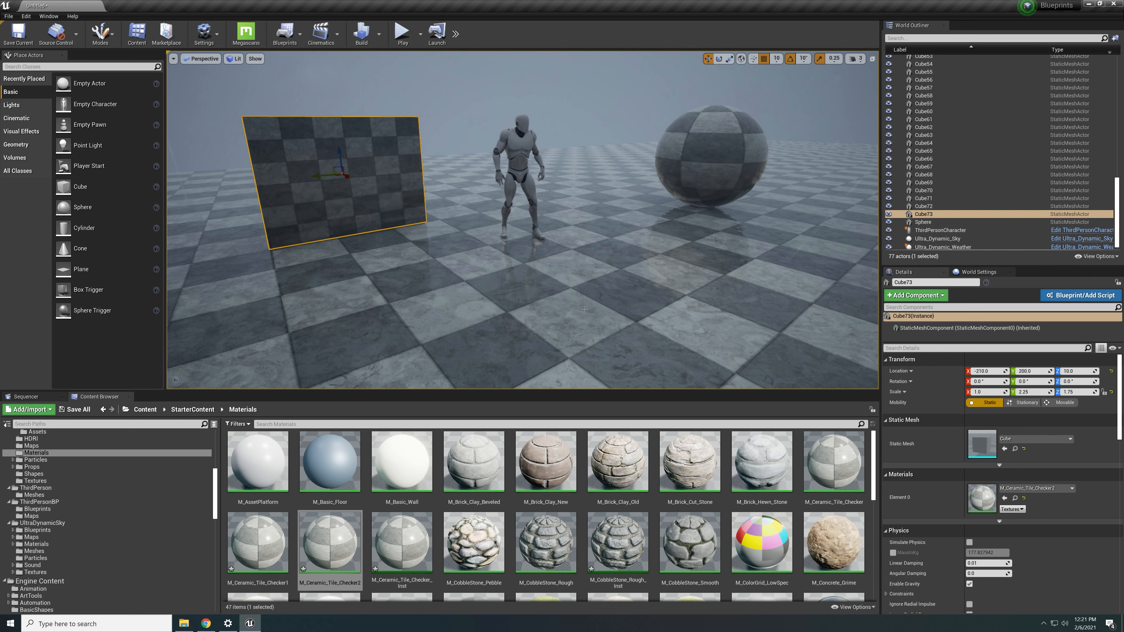
click(511, 297)
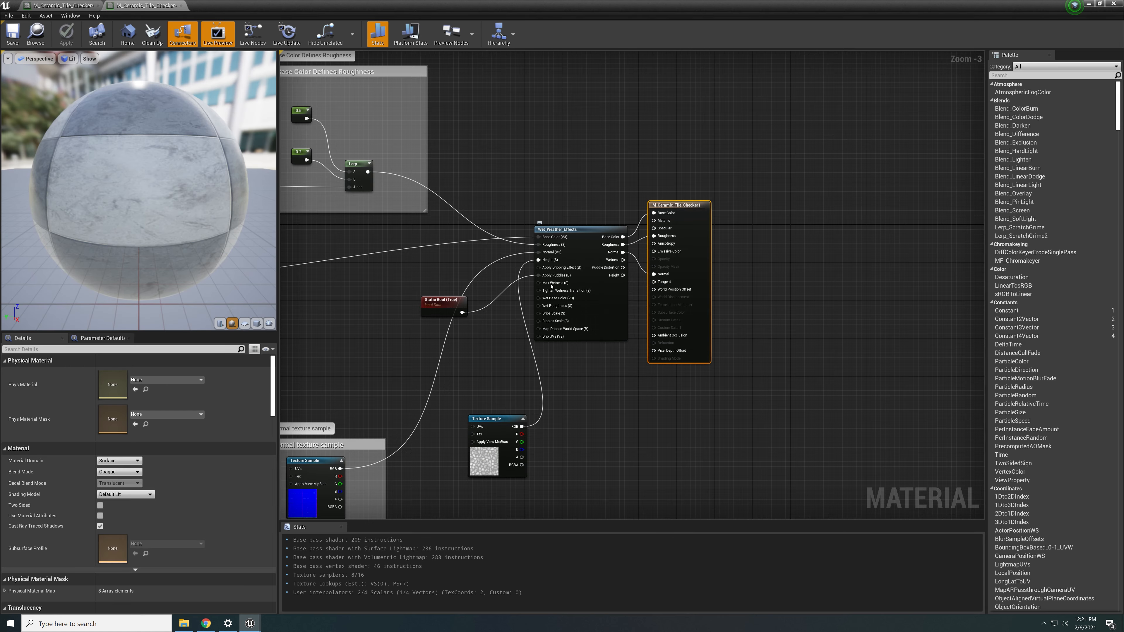
- Review the M_Ceramic_Tile_Checker1 material graph and move its result node farther from the Wet_Weather_Effects node
right_drag(413, 279, 682, 365)
scroll(681, 366, down, 4)
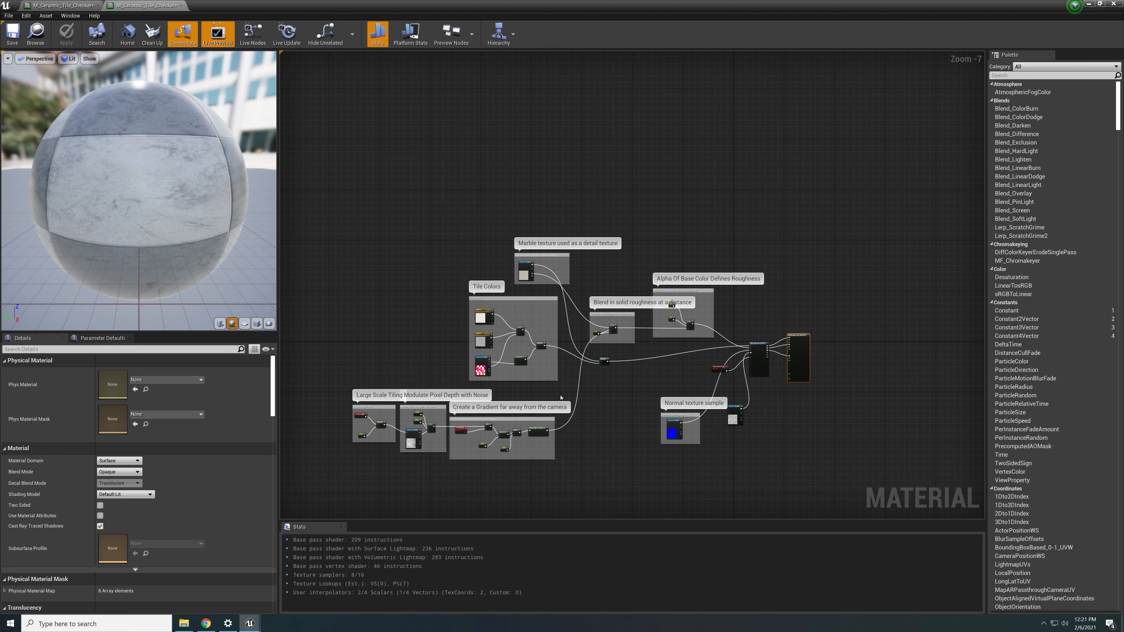
right_drag(561, 397, 487, 417)
scroll(615, 438, up, 4)
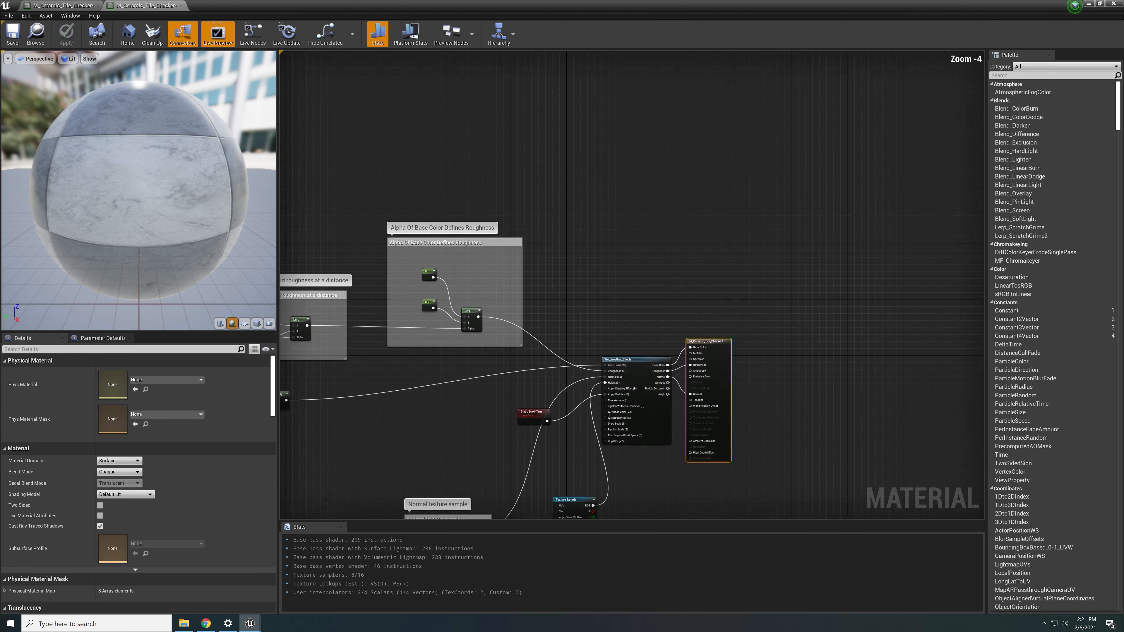
right_drag(423, 379, 476, 381)
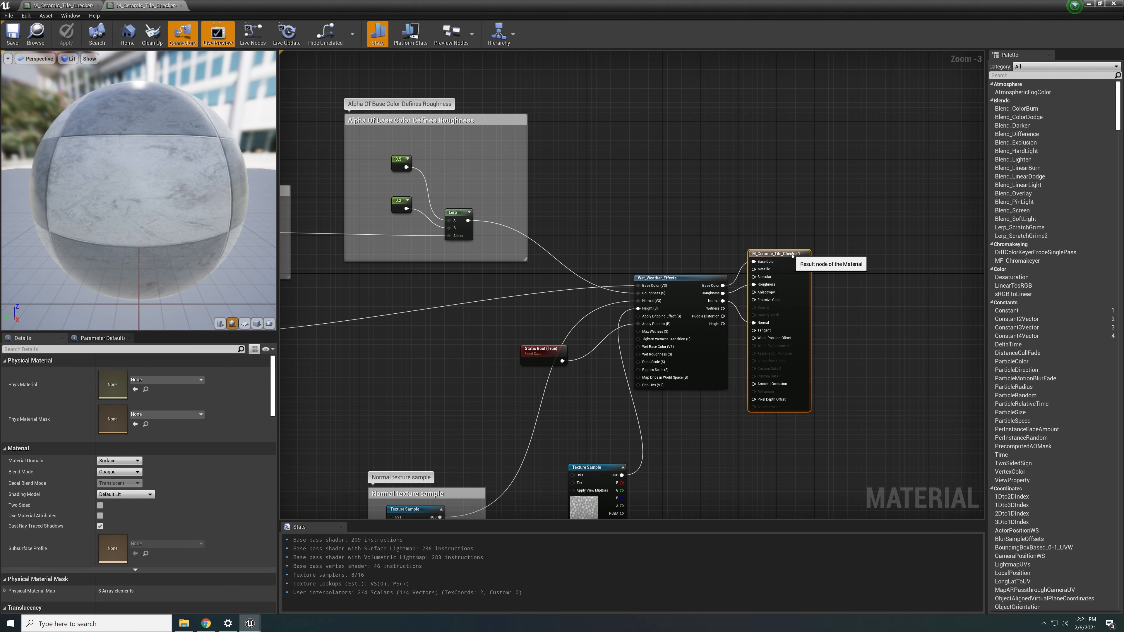
drag(794, 255, 823, 217)
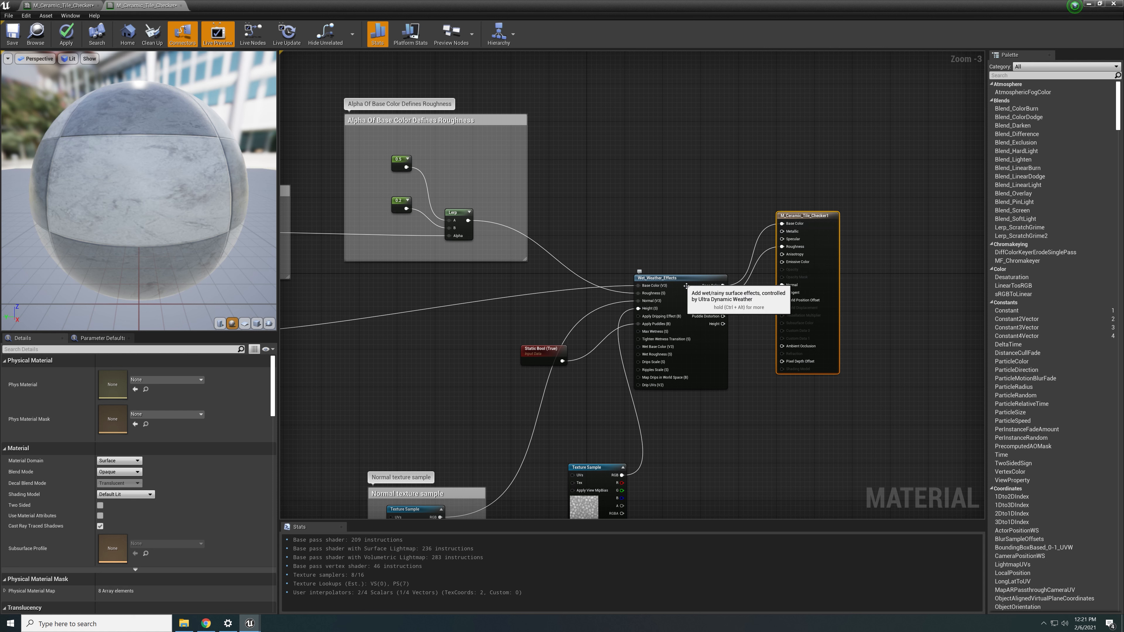
- Search the material graph's available nodes for "weath" and close the list without adding one
right_click(762, 446)
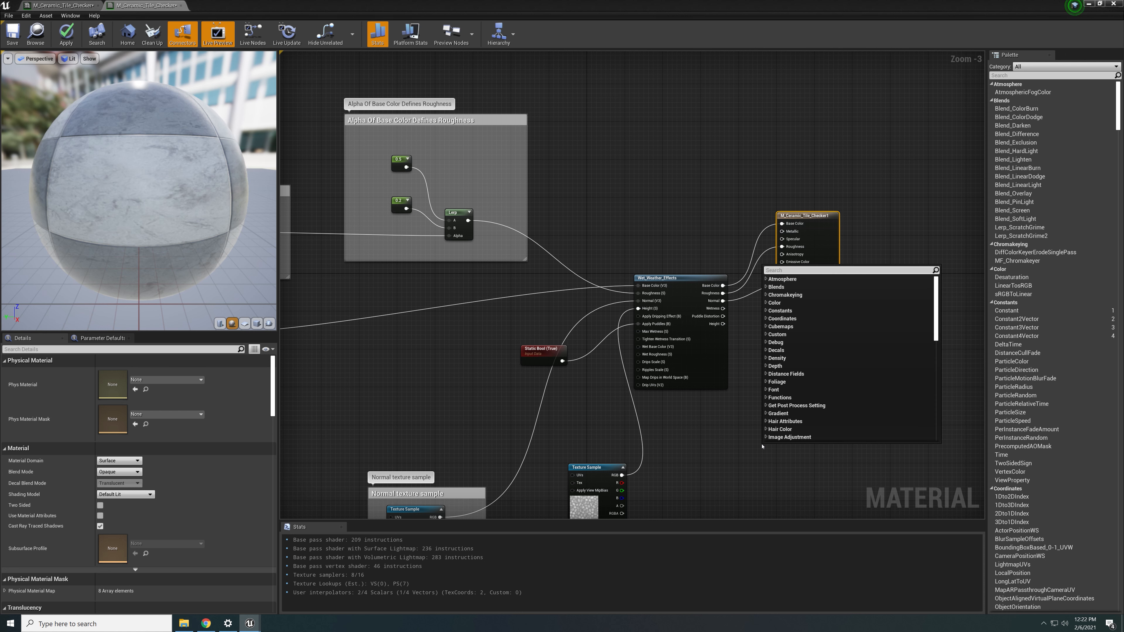
text(weath)
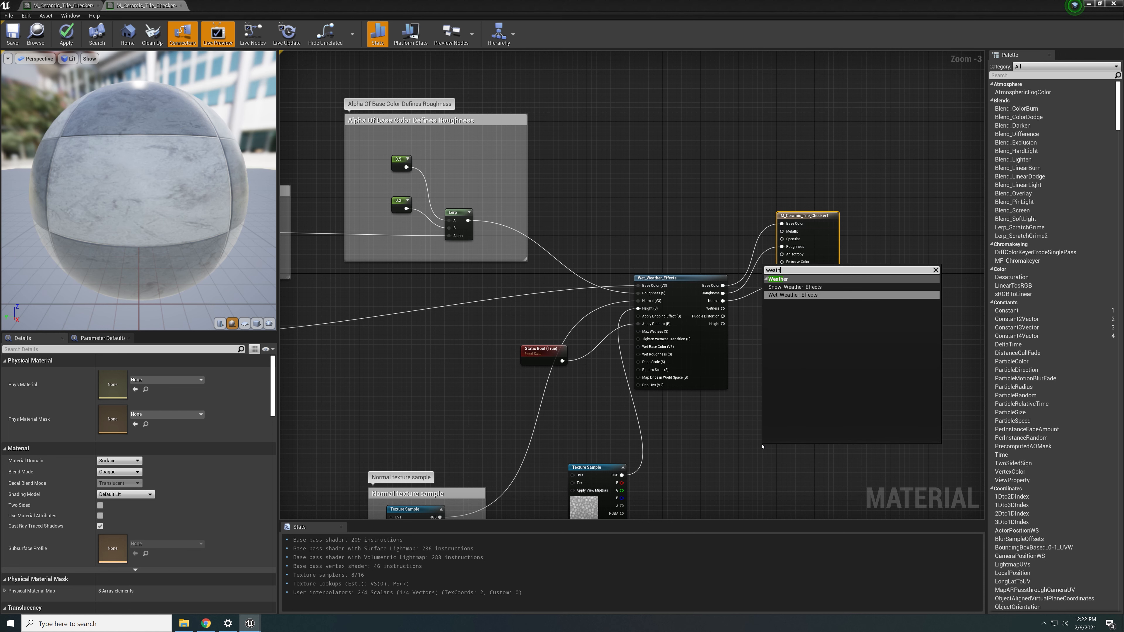
click(708, 441)
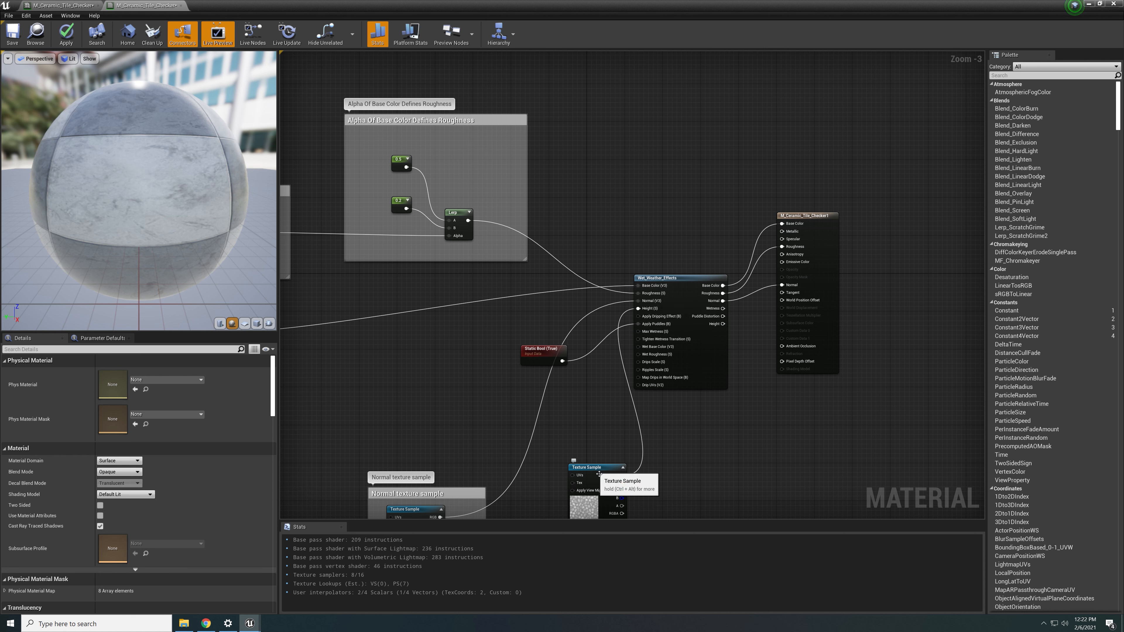
- Shift the cobblestone Texture Sample node slightly up and left and the Static Bool (True) node slightly up in the material graph
mouse_move(598, 470)
mouse_down()
mouse_move(531, 465)
mouse_move(585, 464)
mouse_up()
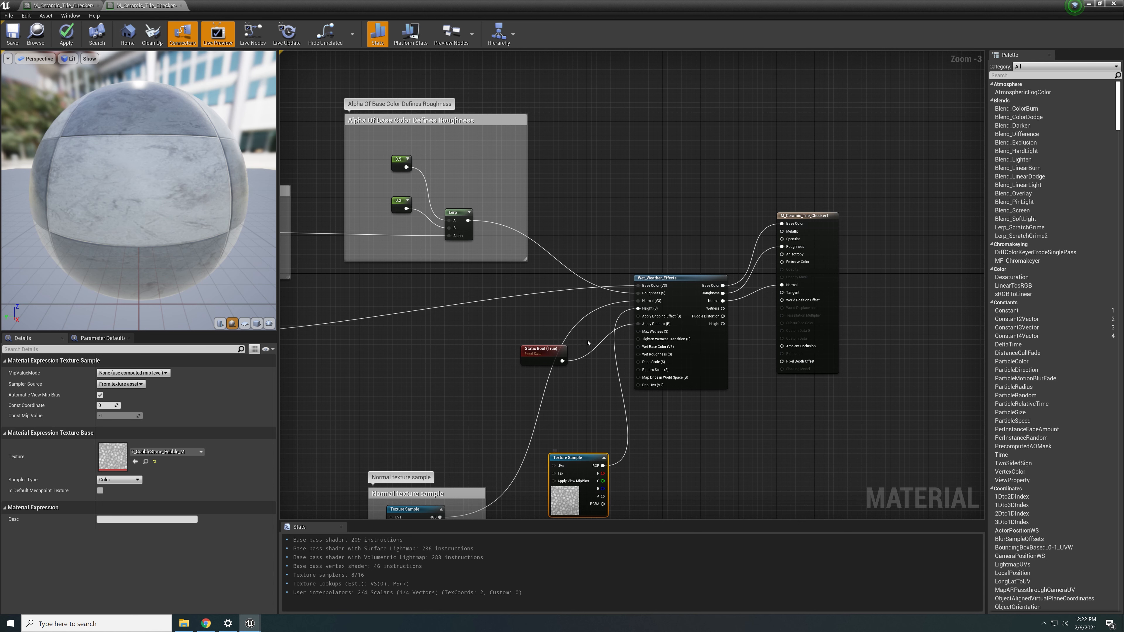
scroll(627, 276, up, 3)
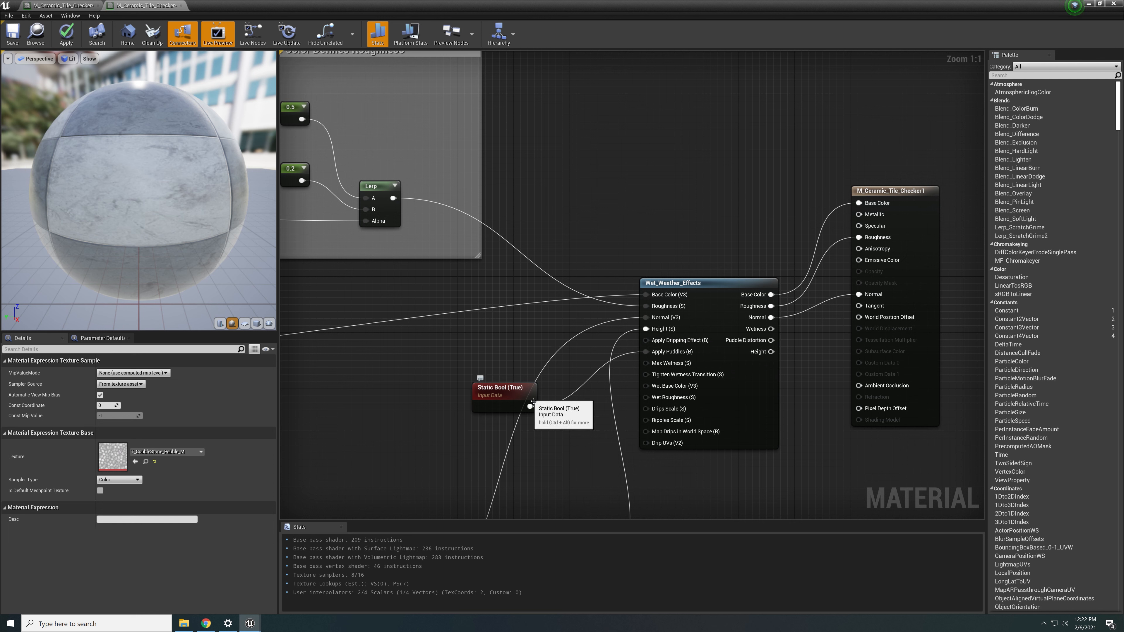
drag(500, 396, 501, 367)
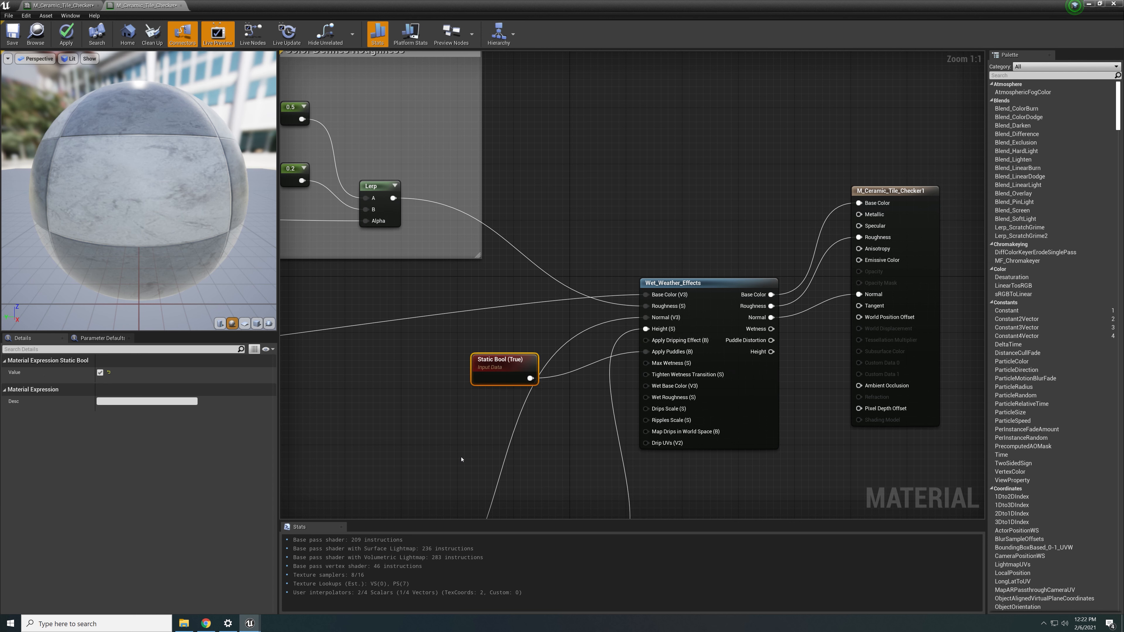
- Add a second Static Bool node below and left of the existing one and set its value to true
right_click(461, 459)
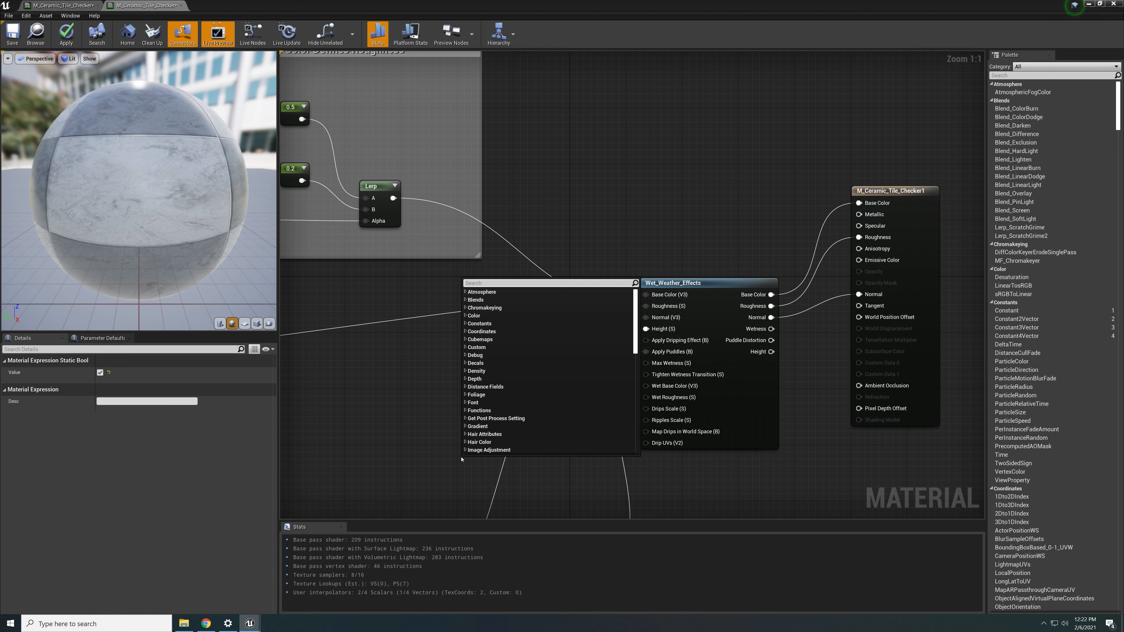
text(bo)
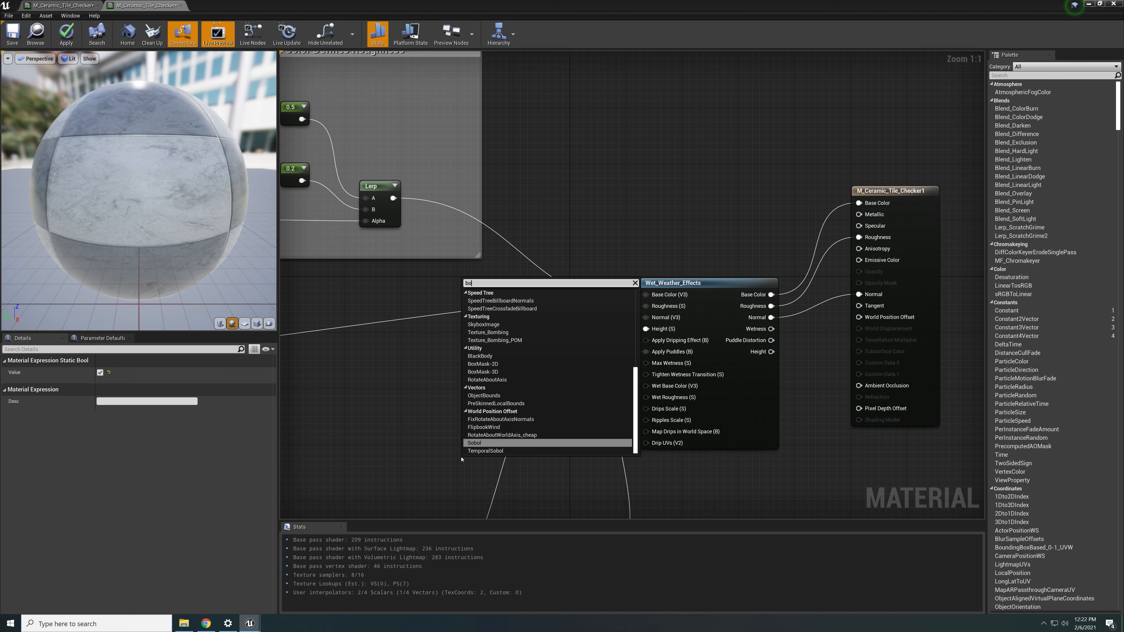
text(ol)
click(501, 302)
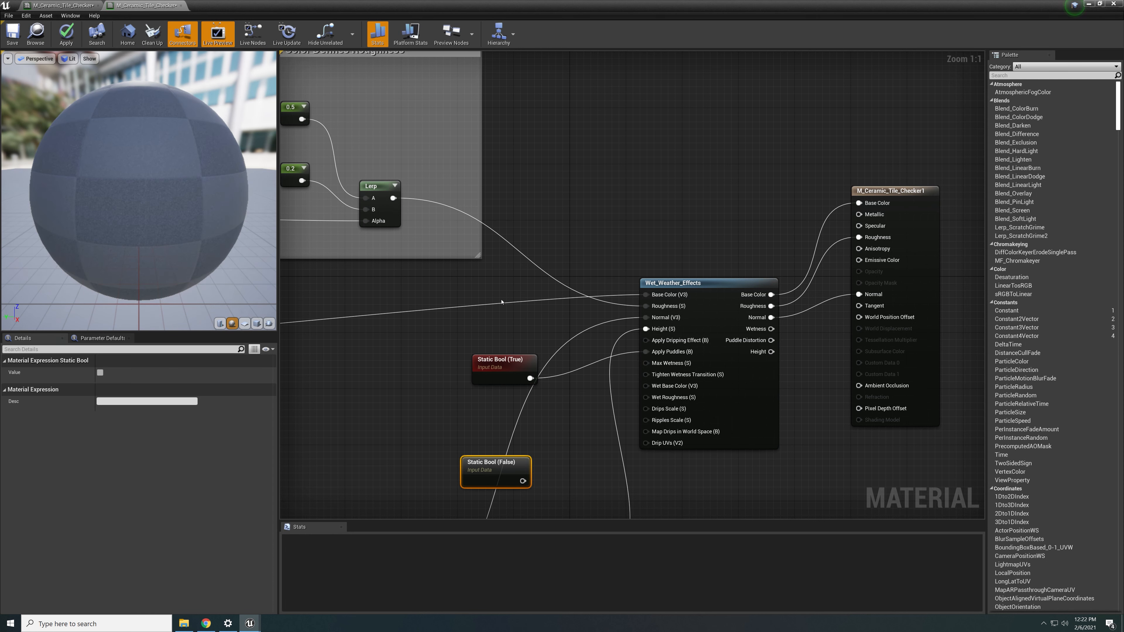
drag(496, 480, 436, 434)
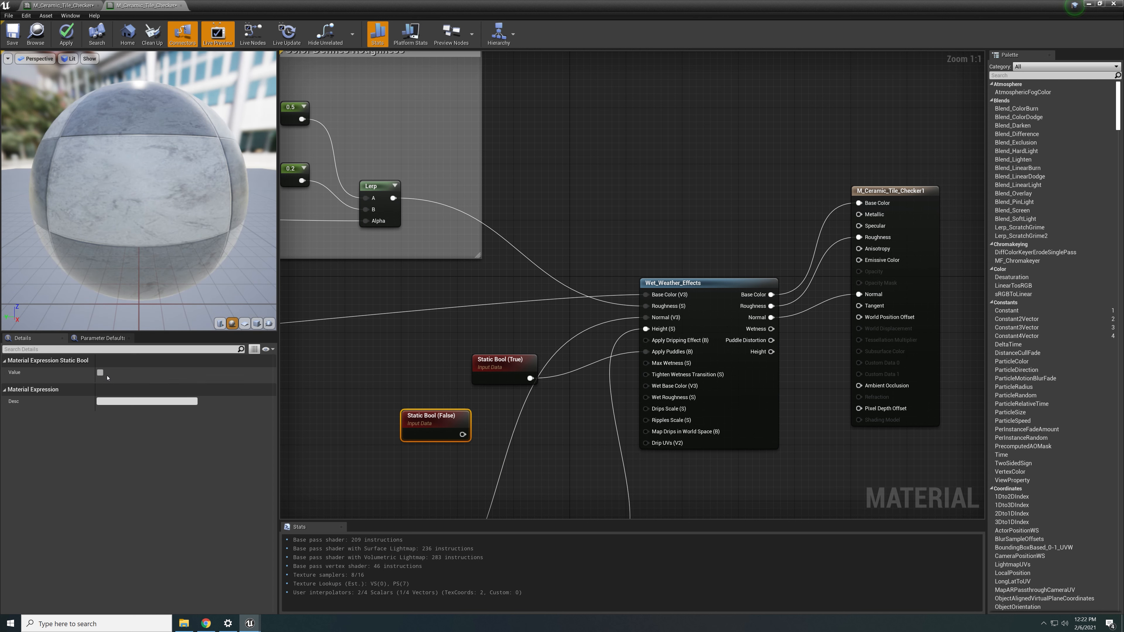
click(100, 372)
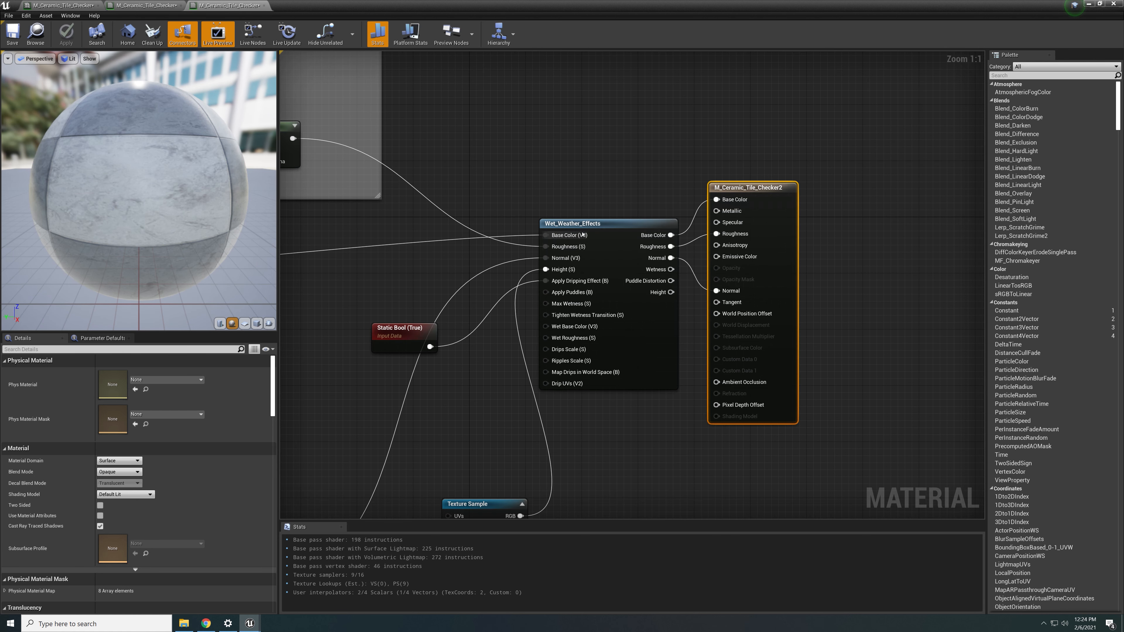
- Review the Wet_Weather_Effects inputs in the M_Ceramic_Tile_Checker2 graph and move its Static Bool (True) node slightly up
drag(126, 183, 128, 199)
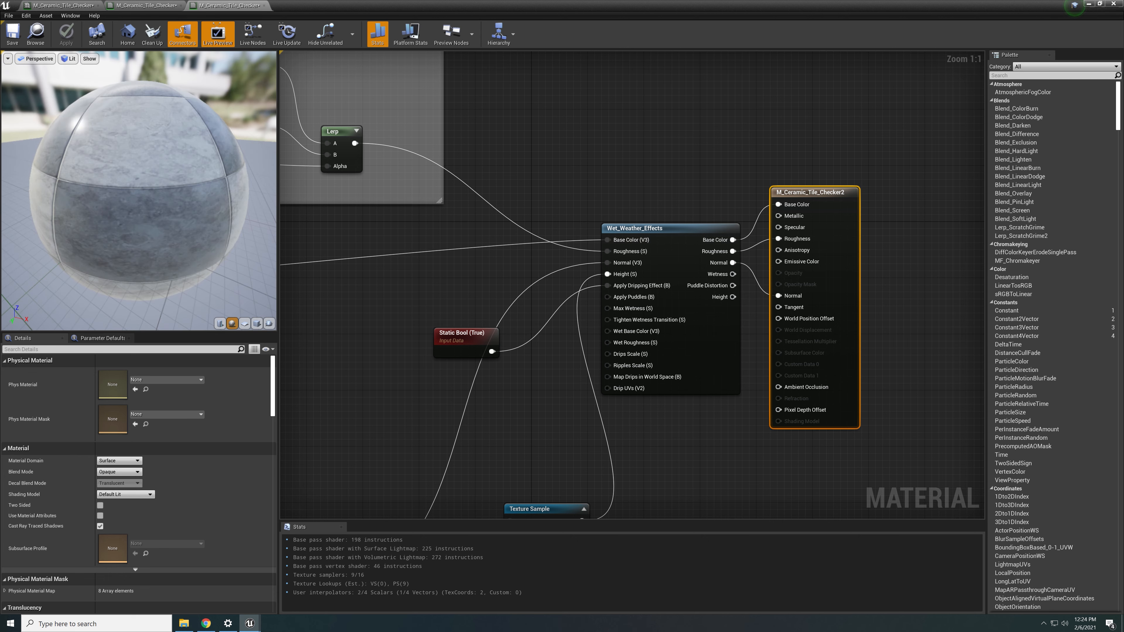
scroll(650, 306, down, 4)
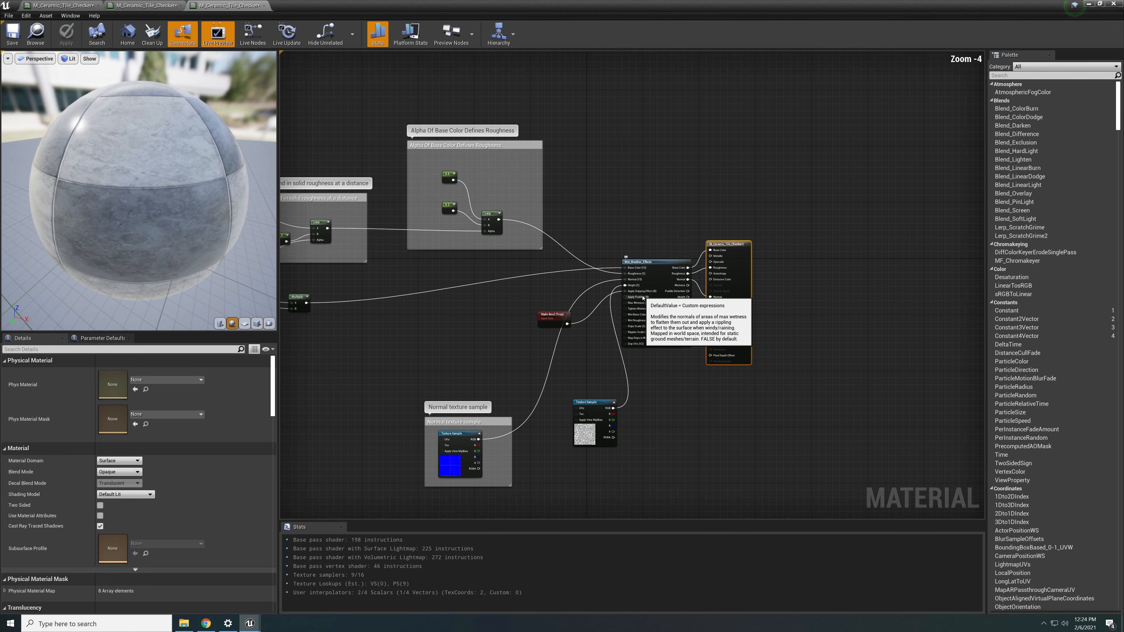
scroll(662, 308, up, 4)
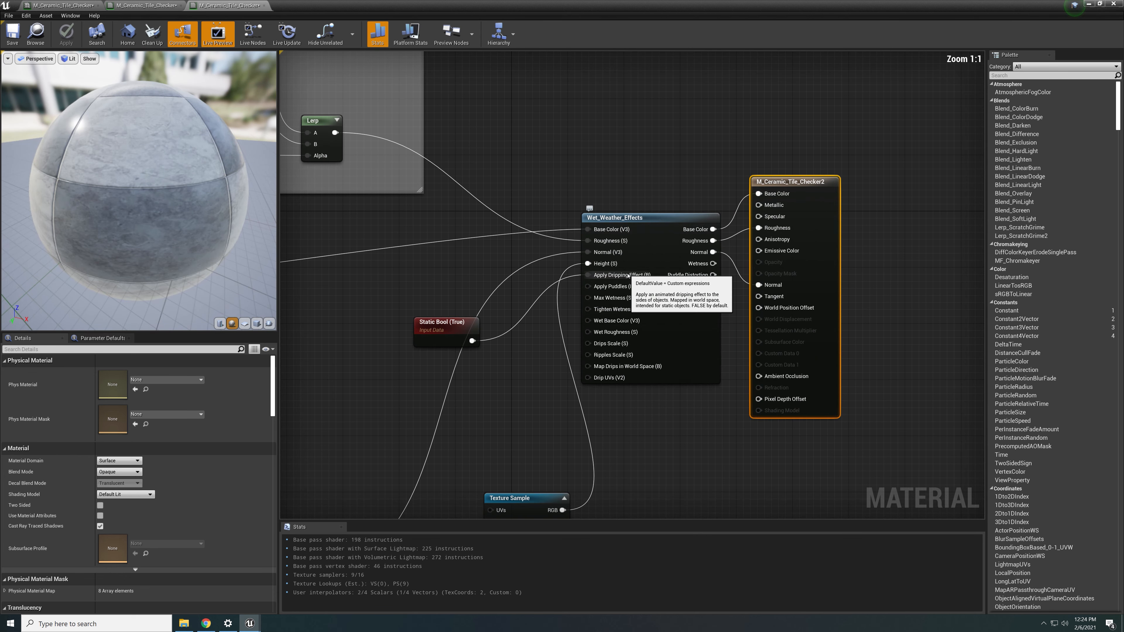
drag(439, 326, 453, 277)
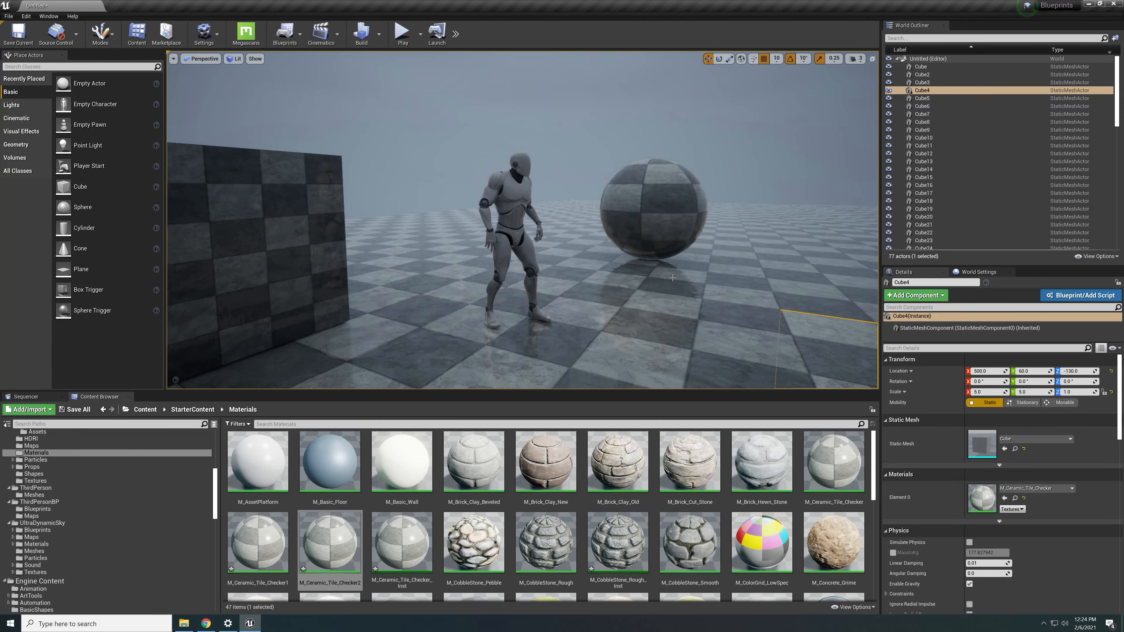
- Examine the wet checkered floor, wall block and sphere around the mannequin in the level
right_drag(577, 291, 589, 291)
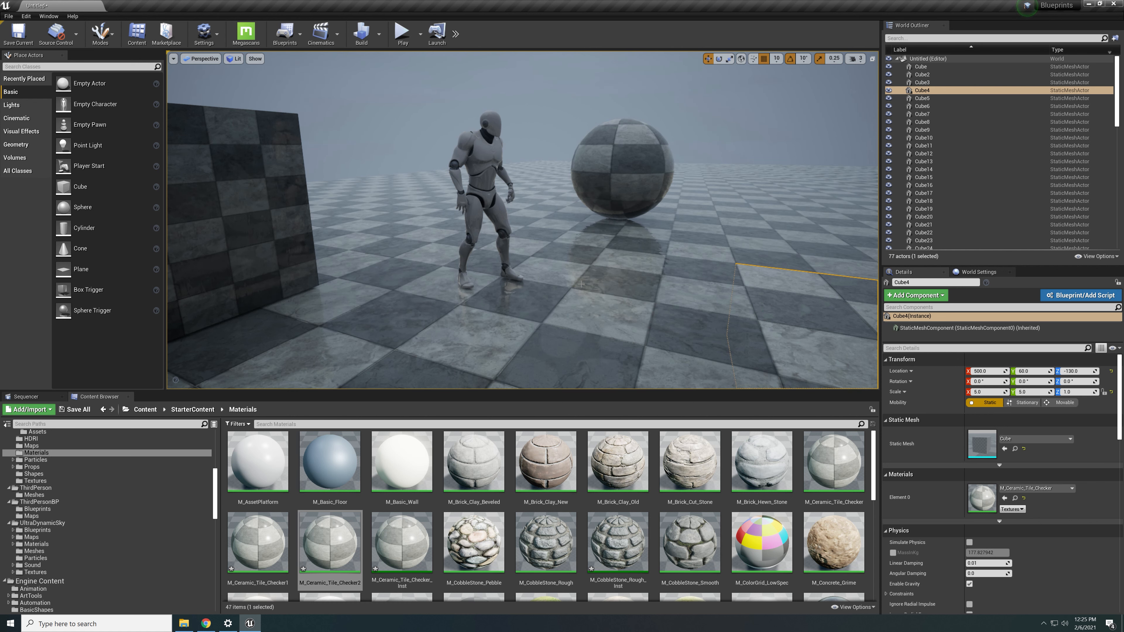
drag(581, 284, 562, 252)
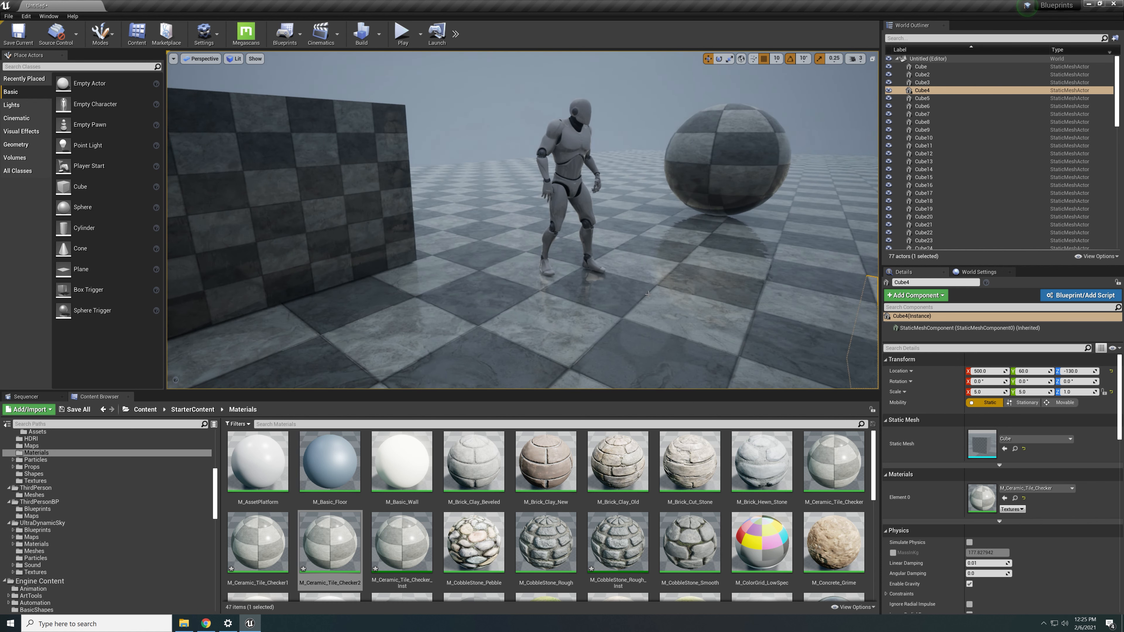